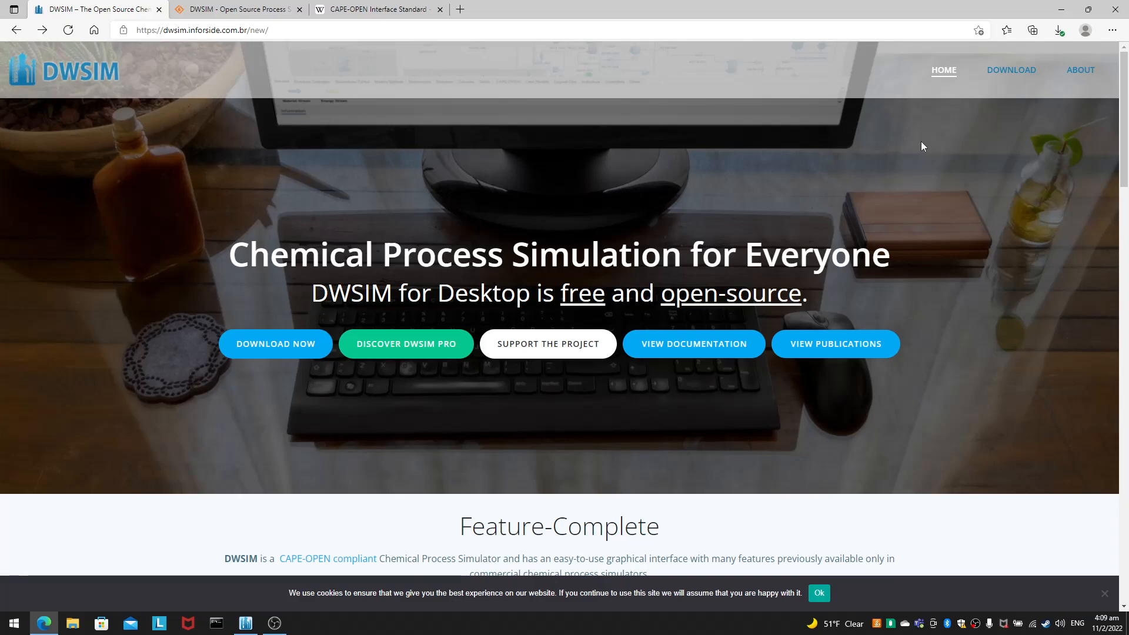
# Step: Open the DWSIM for Desktop download page and bring up the installer packages for each operating system
pyautogui.scroll(-5, 731, 360)
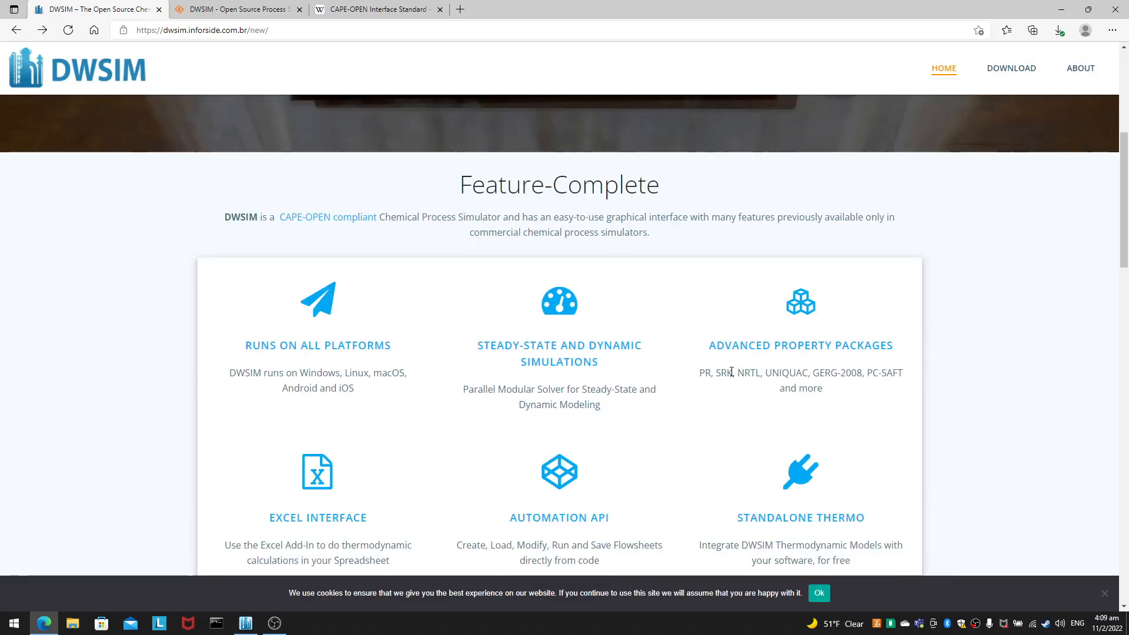
pyautogui.scroll(5, 729, 368)
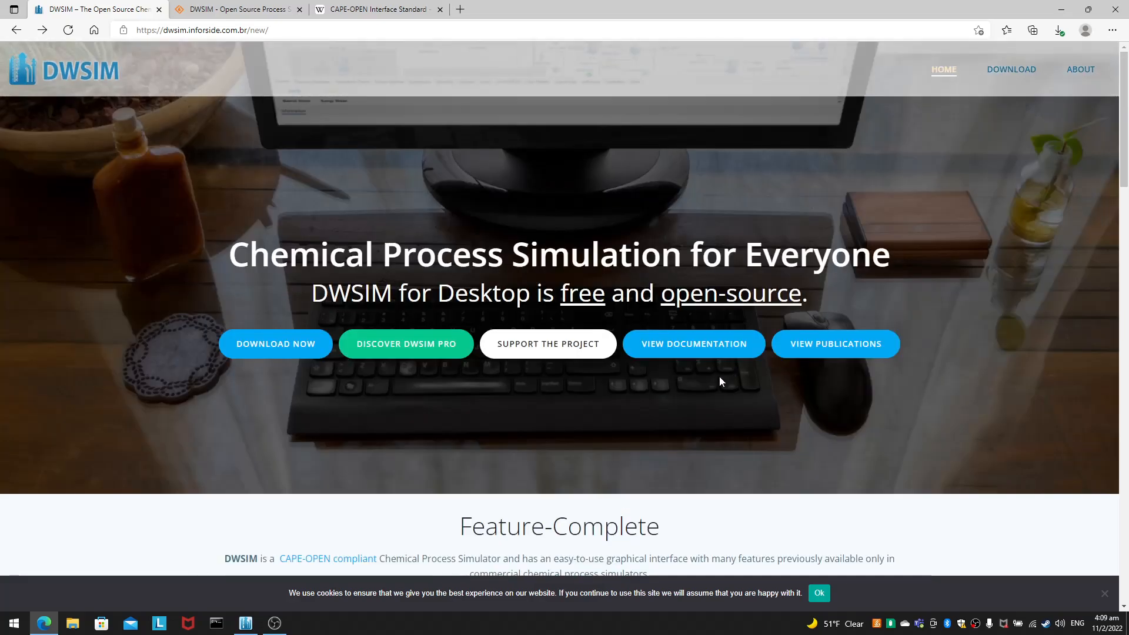
pyautogui.click(270, 344)
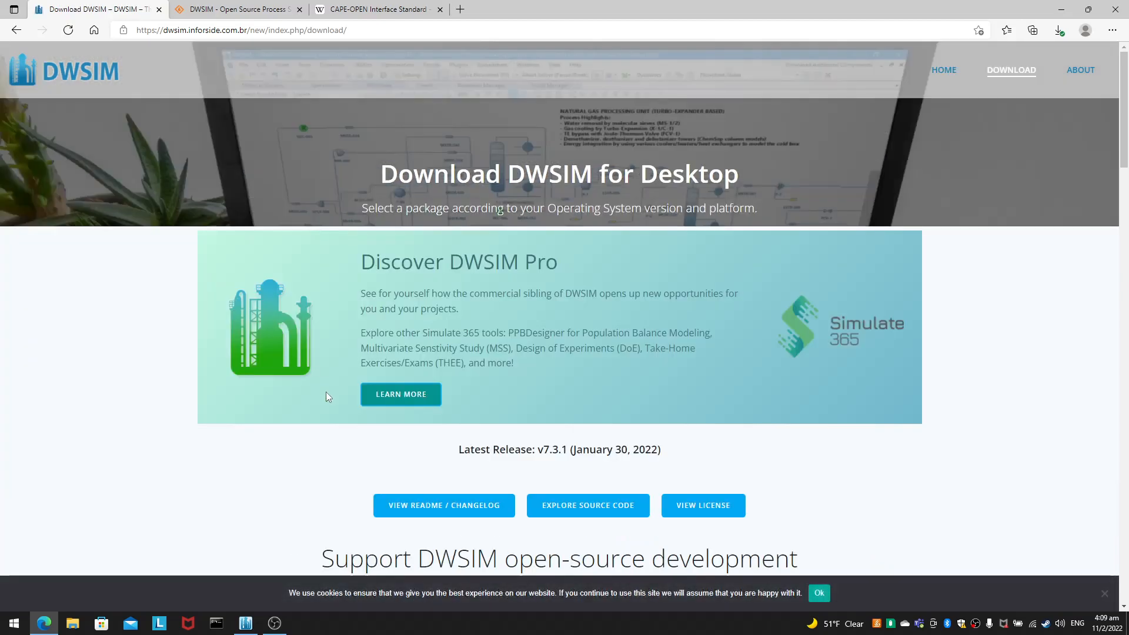
pyautogui.scroll(-6, 371, 467)
pyautogui.scroll(-3, 372, 468)
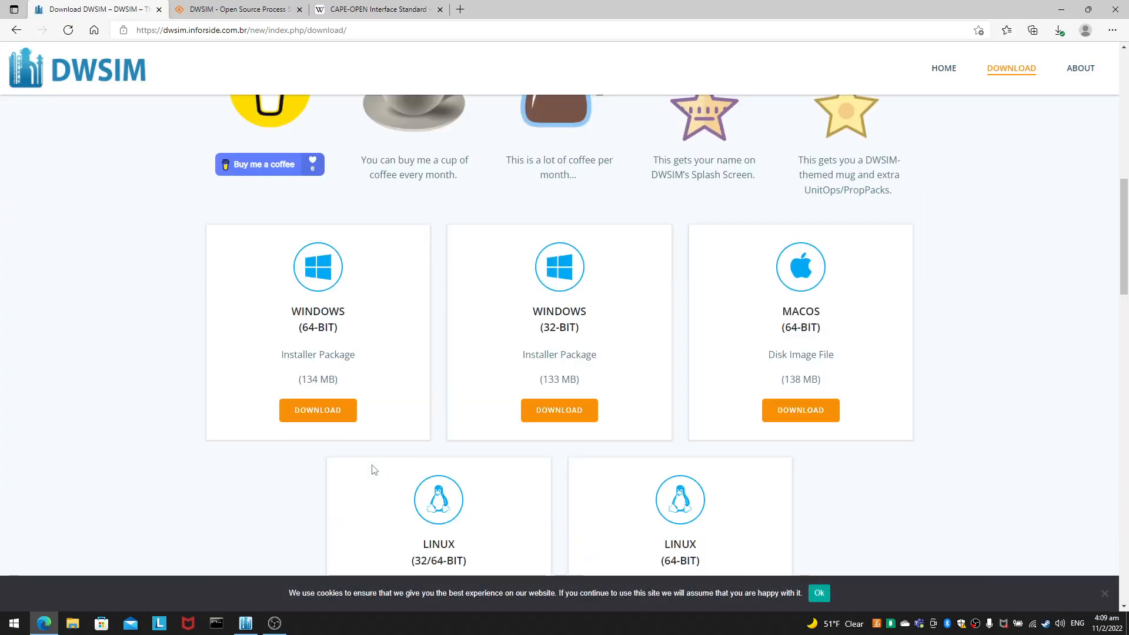
# Step: Examine the remaining installer packages and the additional components offered on the download page
pyautogui.scroll(-5, 371, 468)
pyautogui.scroll(3, 373, 469)
pyautogui.scroll(-12, 372, 469)
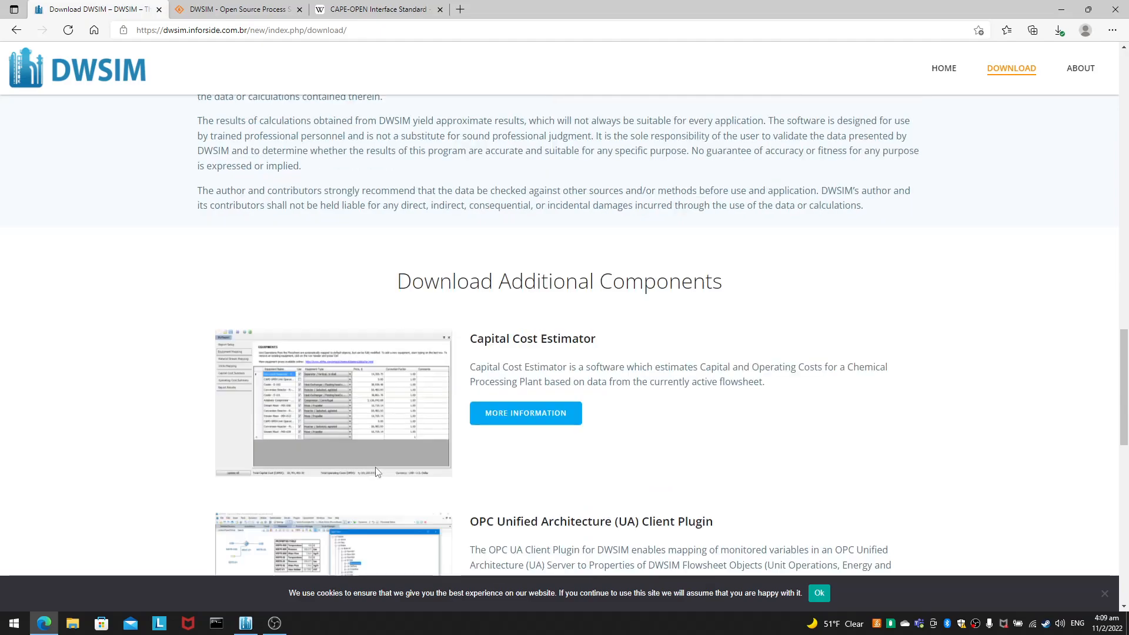
pyautogui.scroll(-12, 377, 471)
pyautogui.scroll(2, 436, 458)
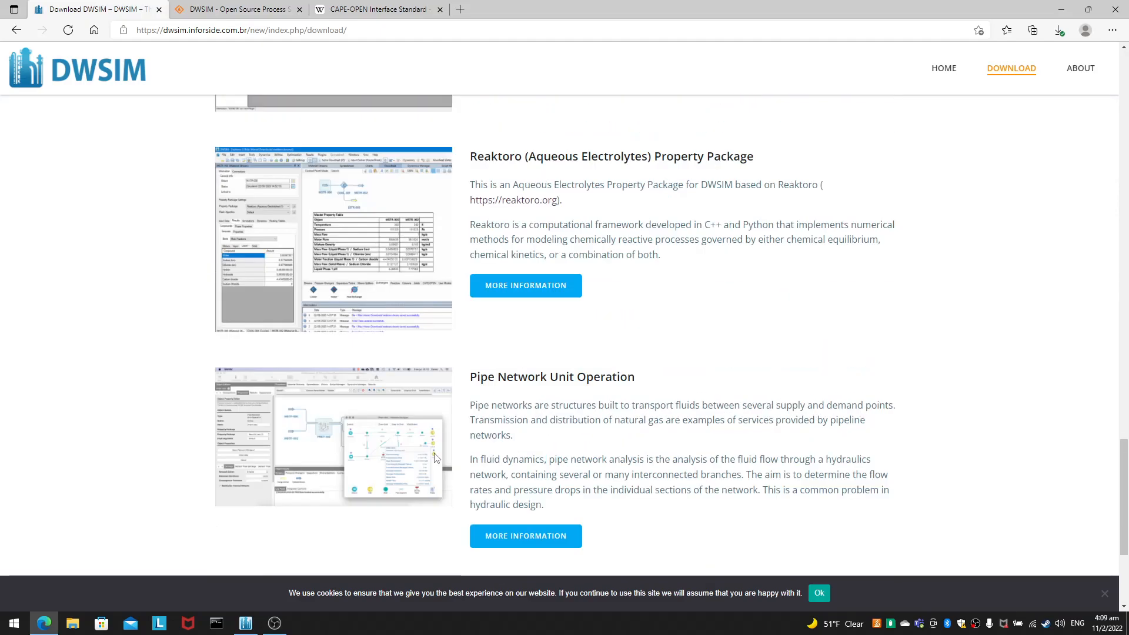
pyautogui.scroll(10, 435, 458)
pyautogui.scroll(-12, 441, 462)
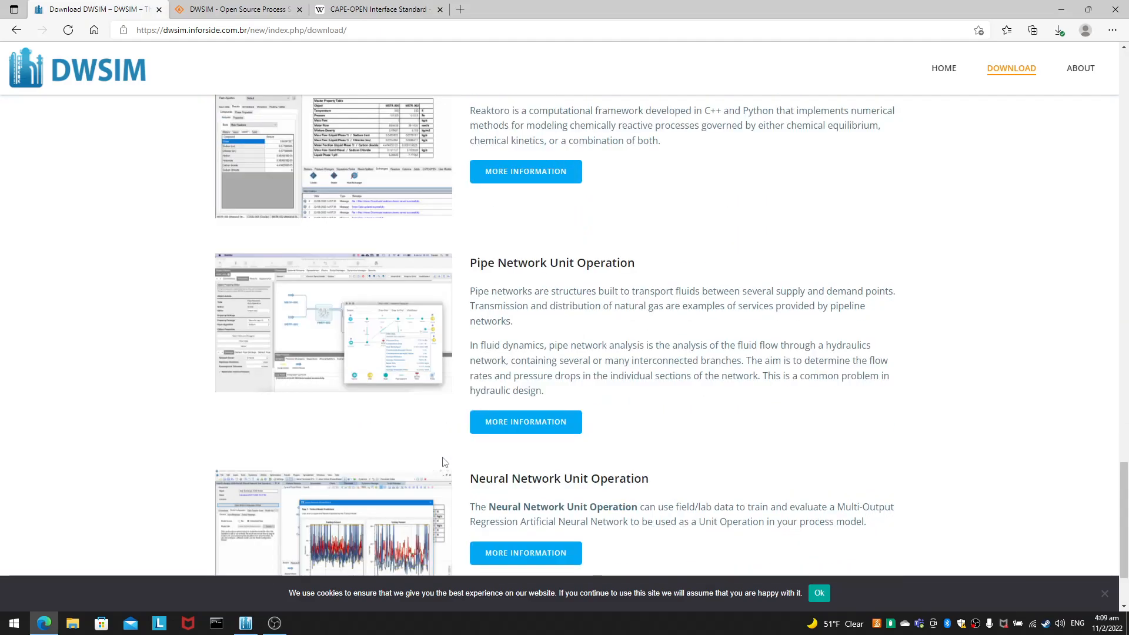
pyautogui.scroll(-2, 444, 463)
pyautogui.scroll(8, 696, 485)
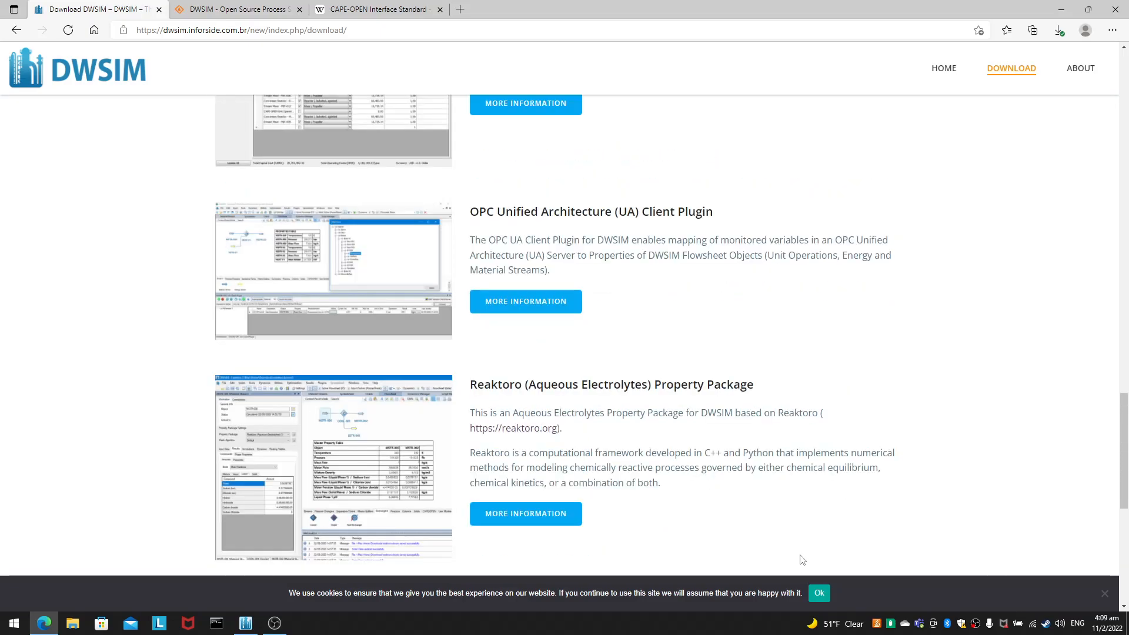
# Step: Accept the site's cookie notice and return to the release information near the start of the download page
pyautogui.click(819, 592)
pyautogui.scroll(6, 765, 463)
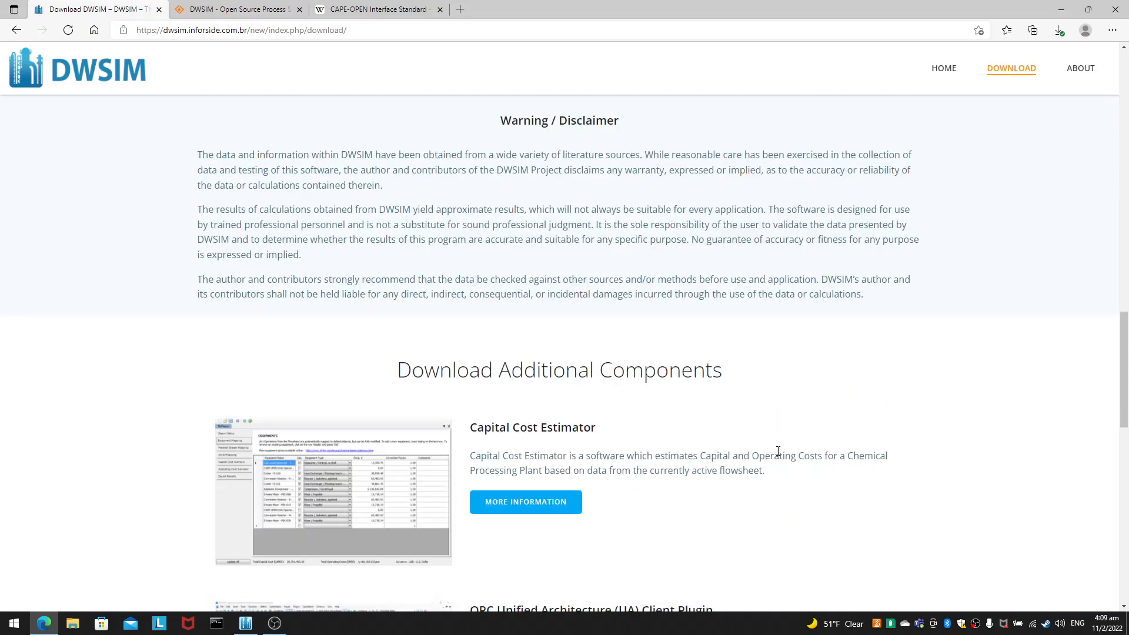
pyautogui.scroll(8, 777, 454)
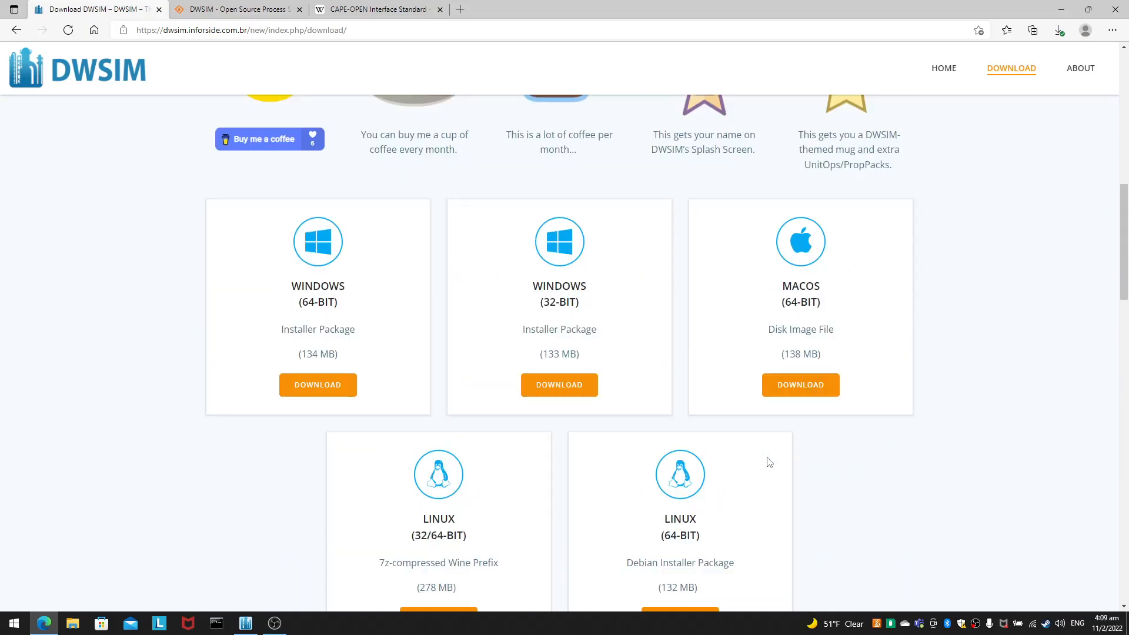
pyautogui.scroll(9, 736, 457)
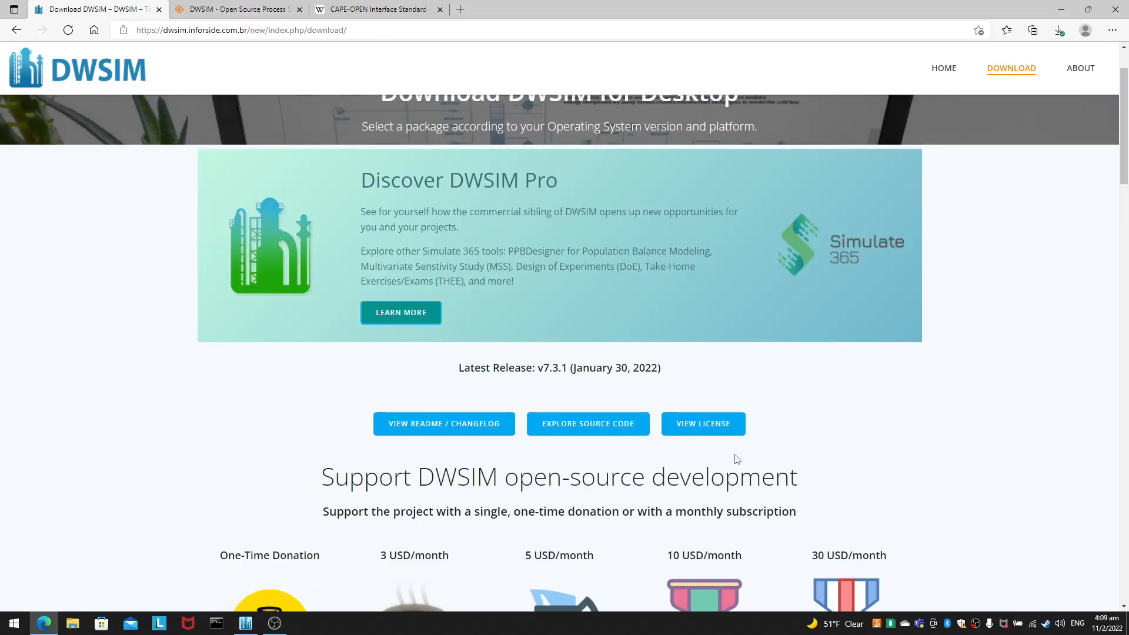
# Step: Open the Explore Source Code link in a new tab and switch to the GitHub repository
pyautogui.rightClick(592, 419)
pyautogui.click(647, 199)
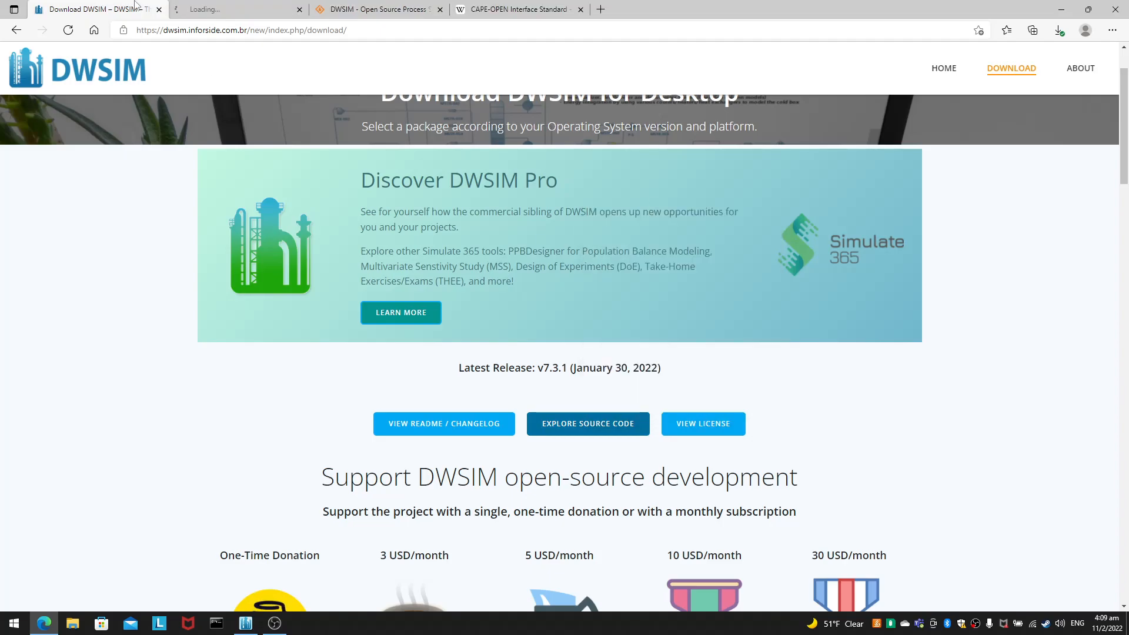
pyautogui.click(197, 5)
# Step: Review the repository's project list and highlight the Compiling instructions at the end of the README
pyautogui.scroll(-15, 363, 517)
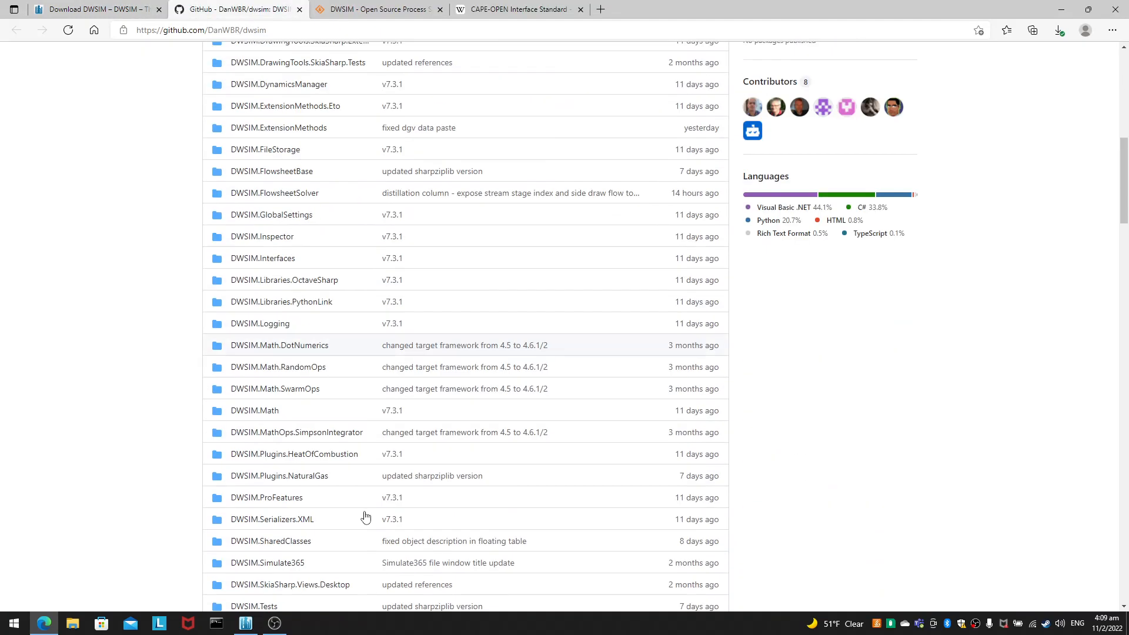
pyautogui.scroll(-20, 373, 530)
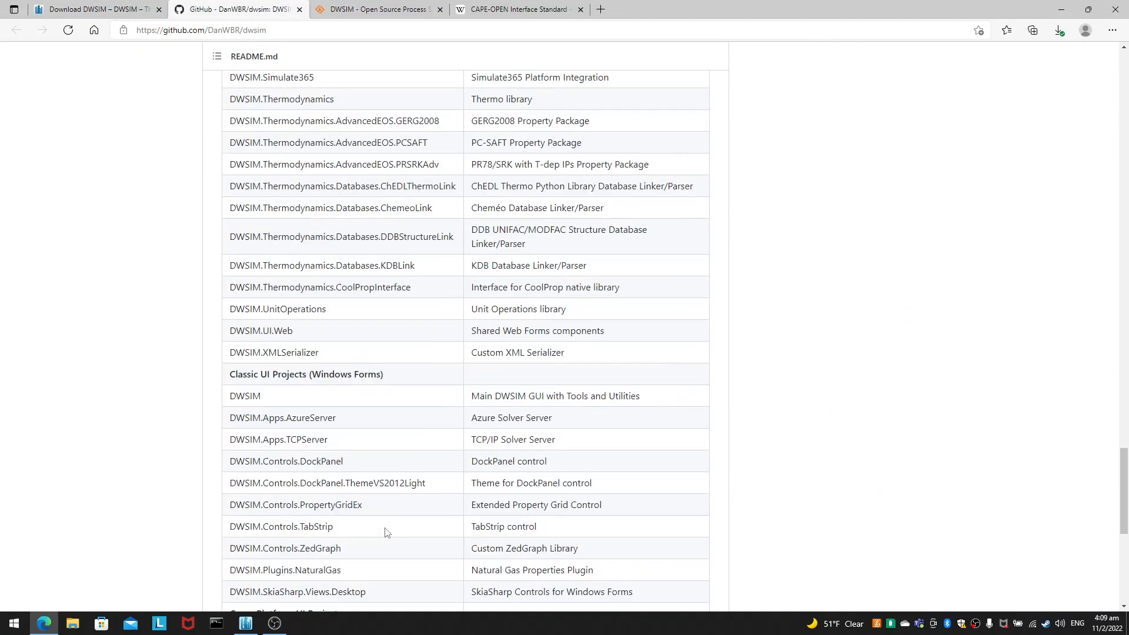
pyautogui.scroll(-2, 386, 537)
pyautogui.moveTo(595, 490); pyautogui.dragTo(610, 433)
pyautogui.click(610, 434)
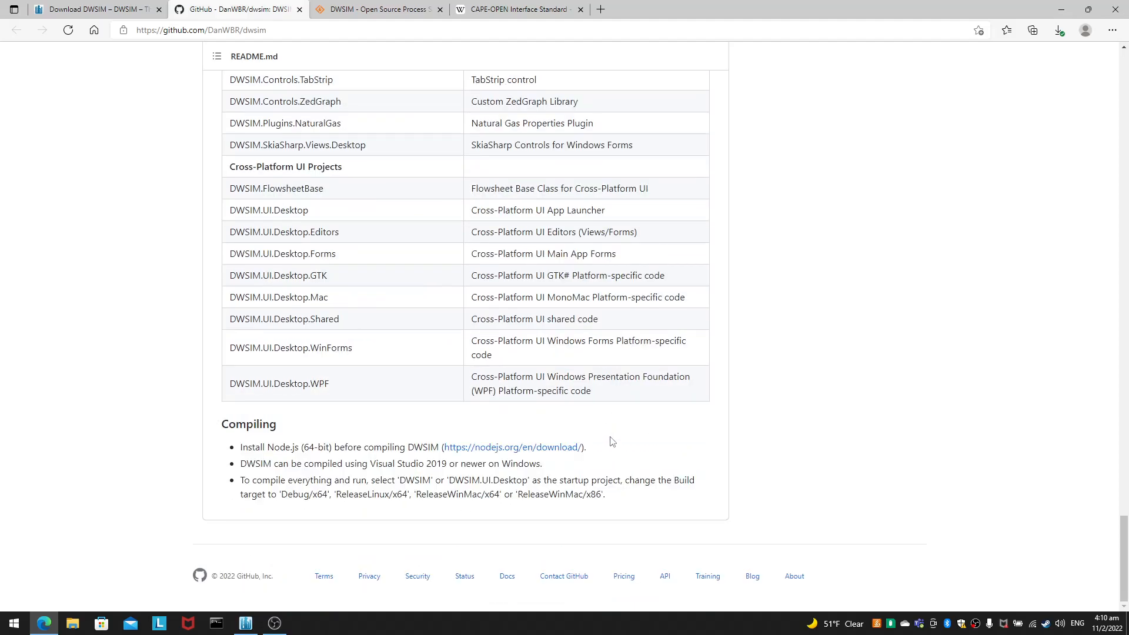
pyautogui.moveTo(620, 497); pyautogui.dragTo(631, 431)
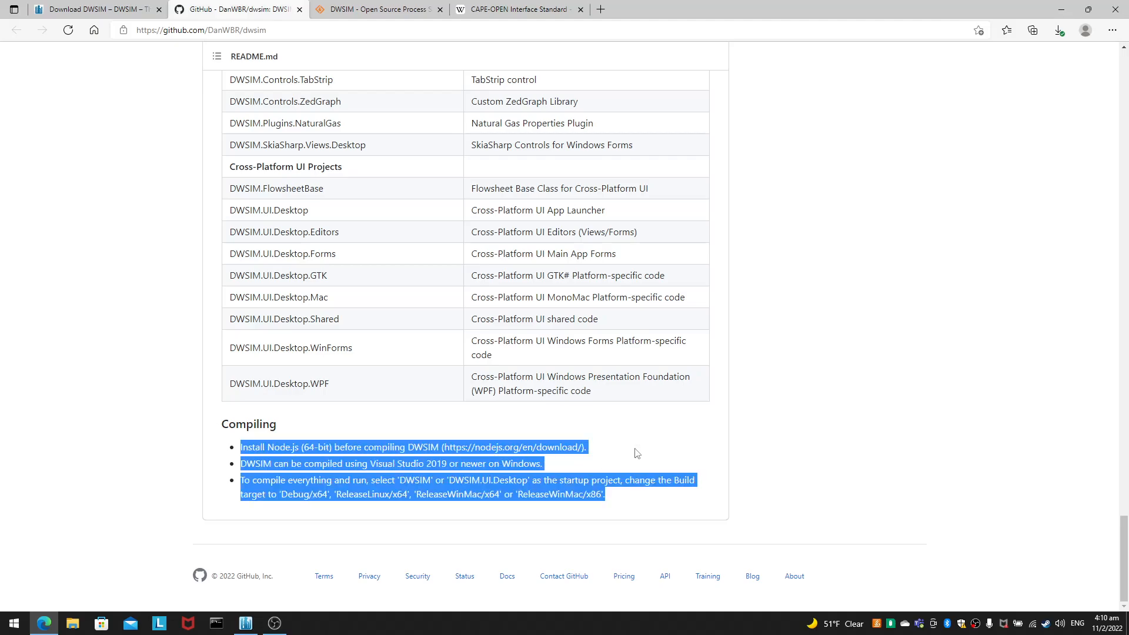
pyautogui.click(635, 454)
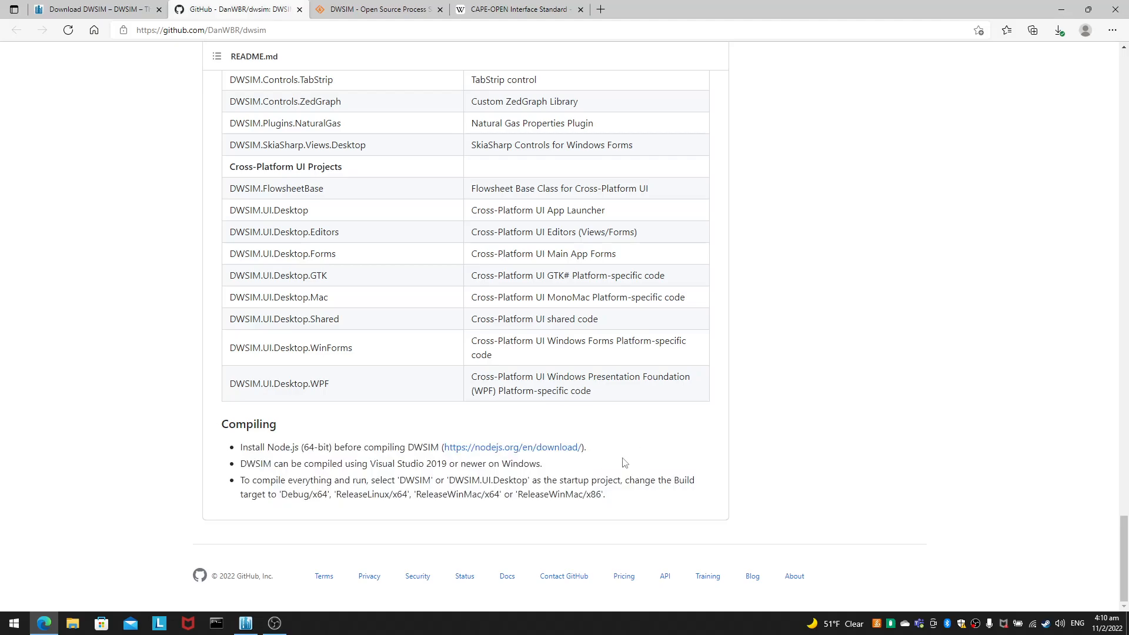
# Step: Review the README's license and supported operating systems, highlighting the .NET and Mono requirements
pyautogui.scroll(20, 624, 459)
pyautogui.moveTo(417, 284); pyautogui.dragTo(488, 148)
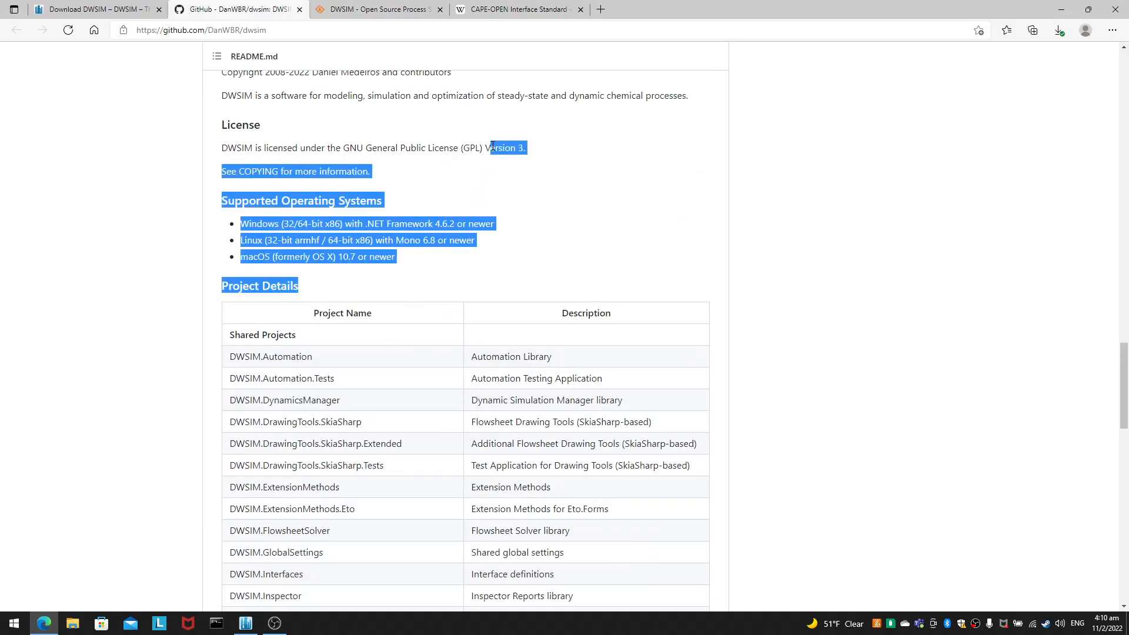
pyautogui.click(531, 214)
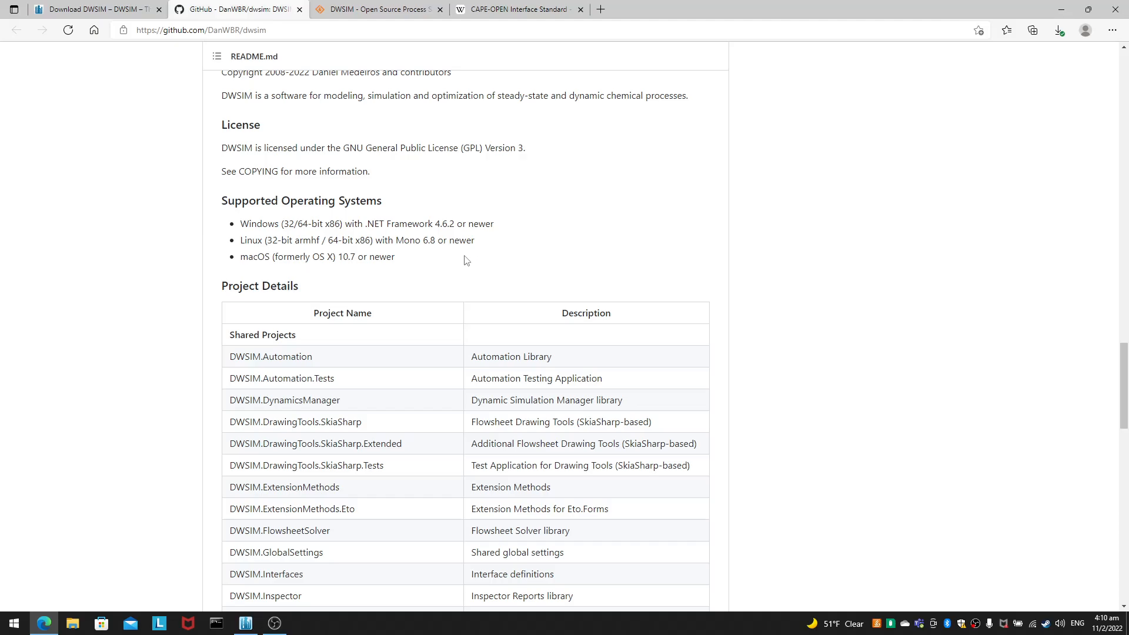
pyautogui.moveTo(465, 257); pyautogui.dragTo(486, 188)
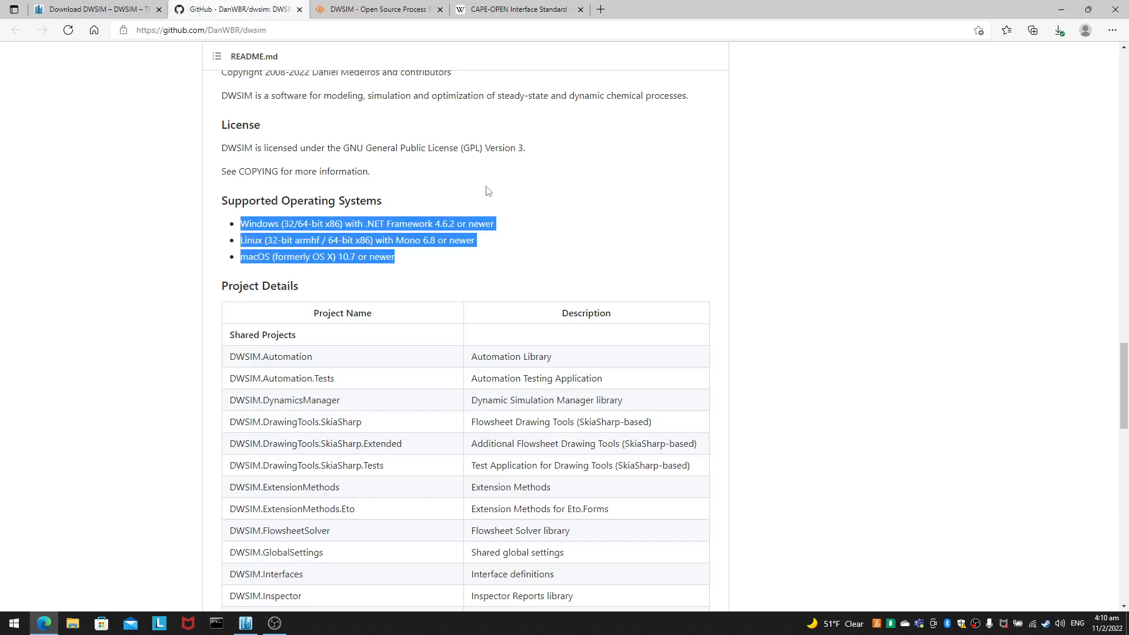
pyautogui.click(499, 235)
pyautogui.moveTo(363, 221); pyautogui.dragTo(385, 223)
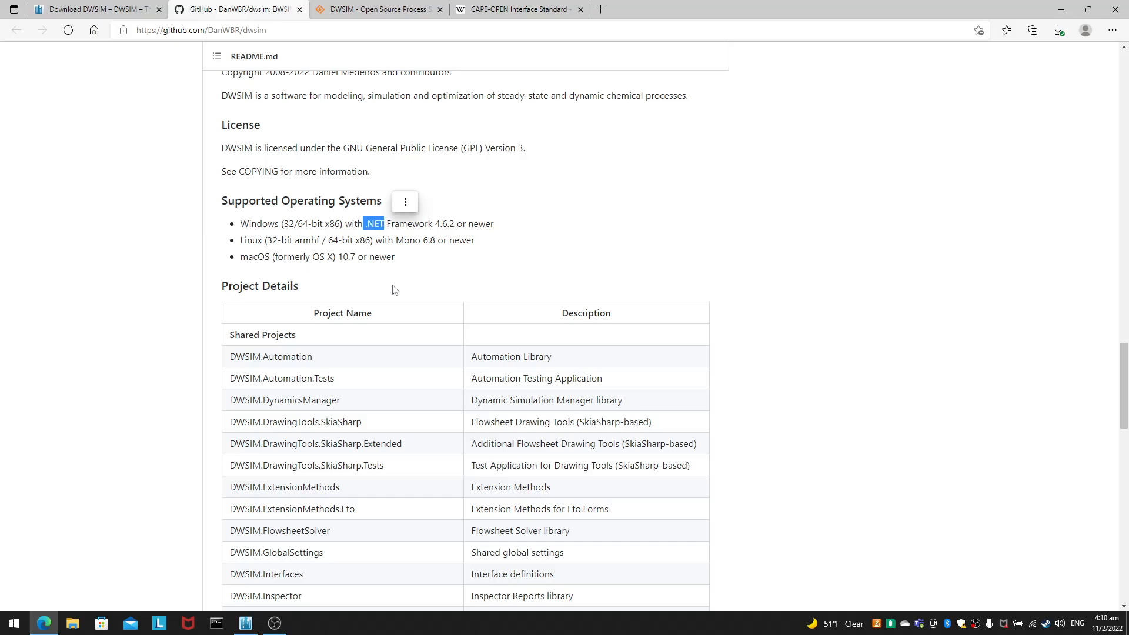
pyautogui.moveTo(395, 241); pyautogui.dragTo(433, 244)
pyautogui.click(442, 260)
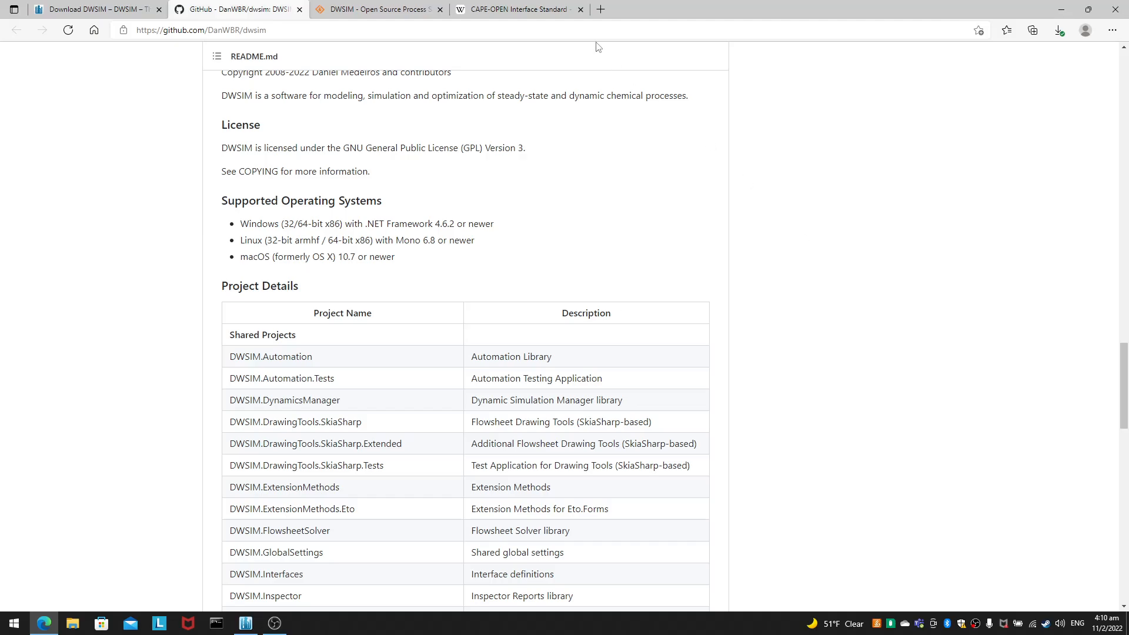
# Step: Search the web for "mono" in a new tab, and refine the search to "mono linux"
pyautogui.click(600, 9)
pyautogui.write('mono')
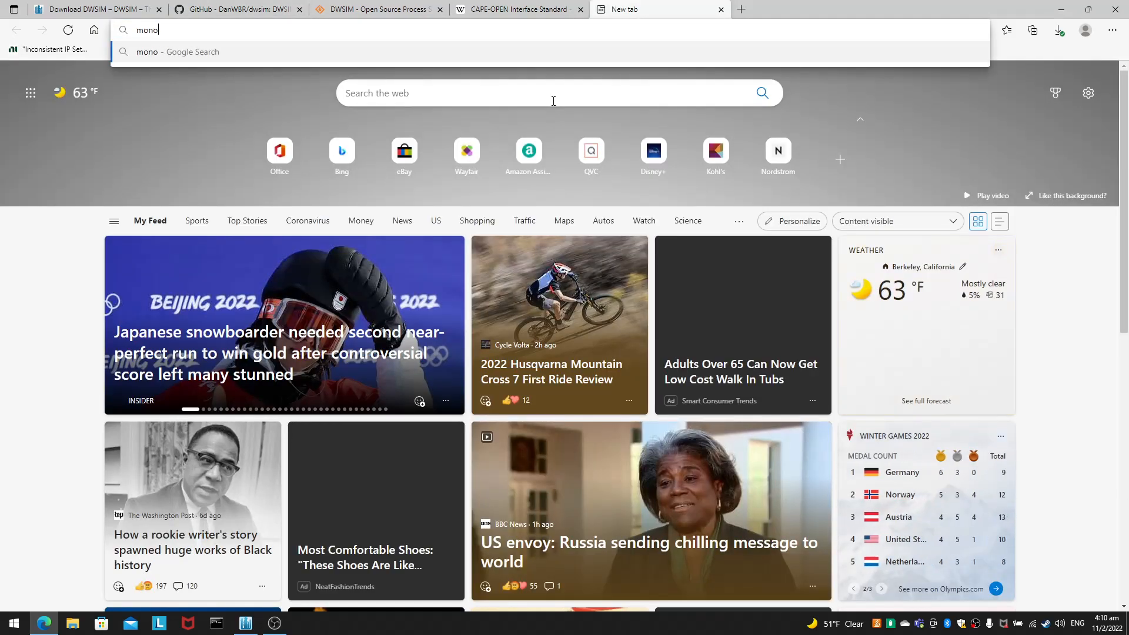
pyautogui.press('Return')
pyautogui.click(382, 70)
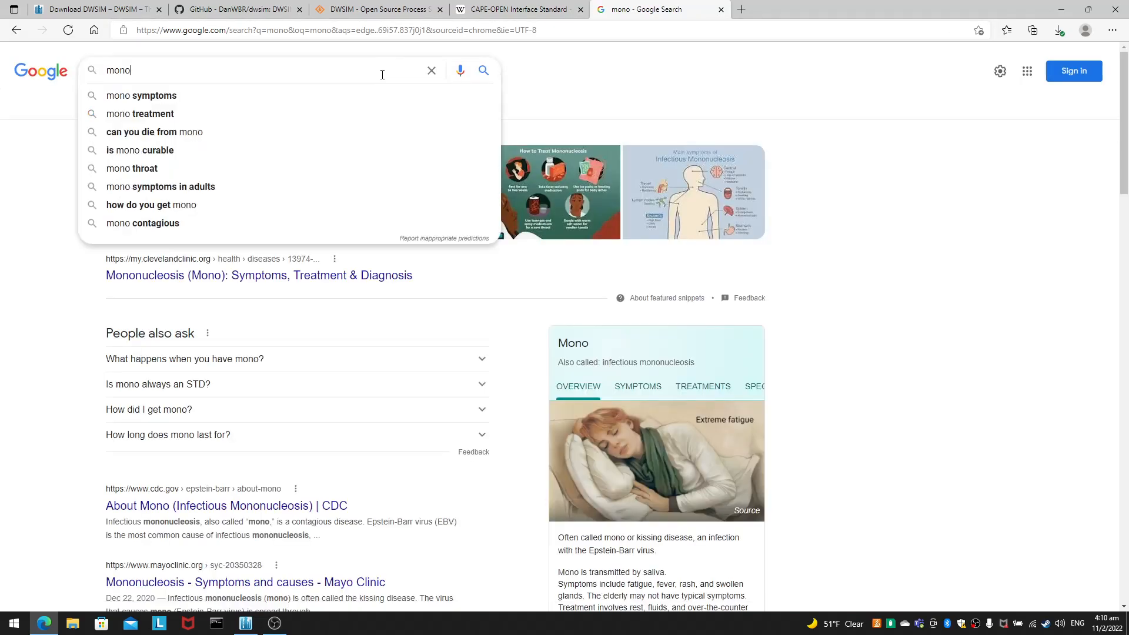
pyautogui.write('lunux')
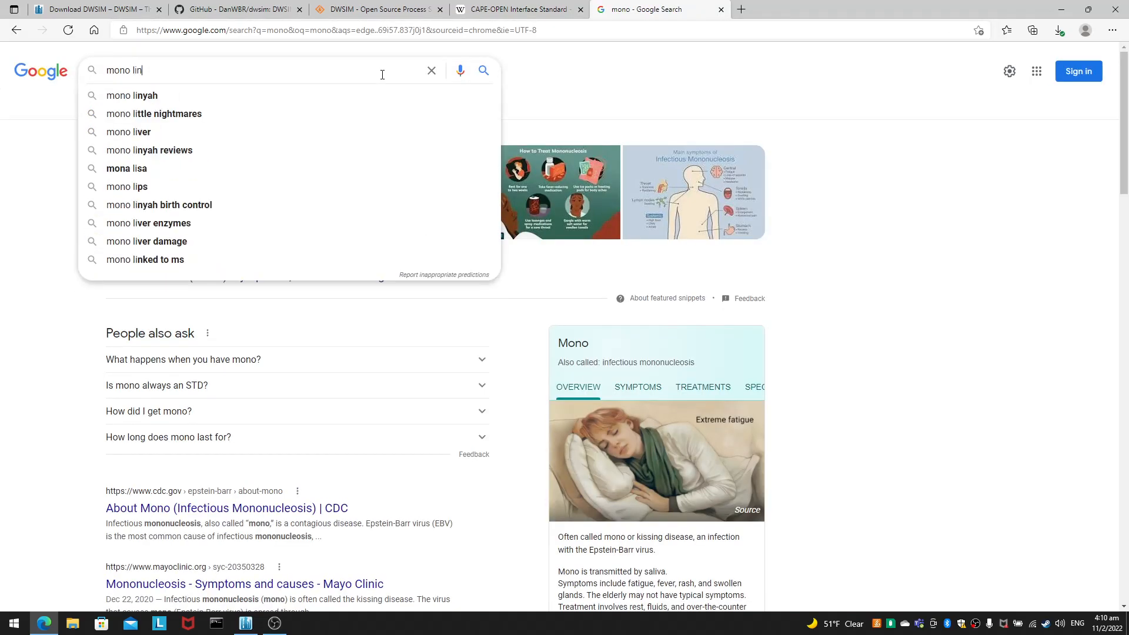
pyautogui.press('Return')
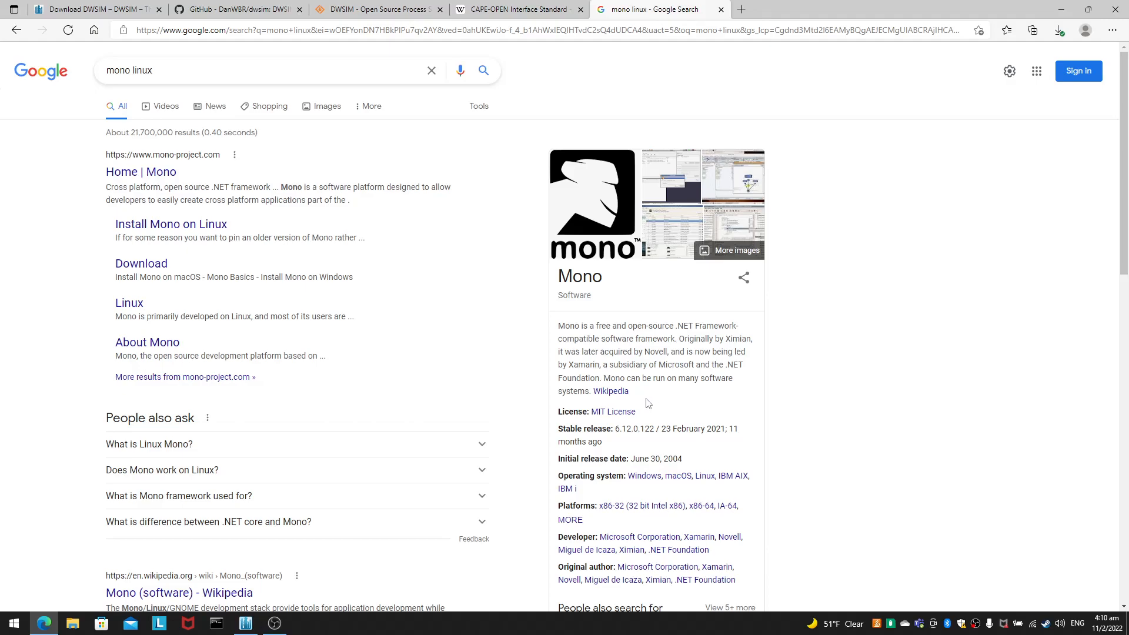
# Step: Check Mono's MIT License link, return to the search results, and open the Wikipedia article on Mono
pyautogui.click(616, 413)
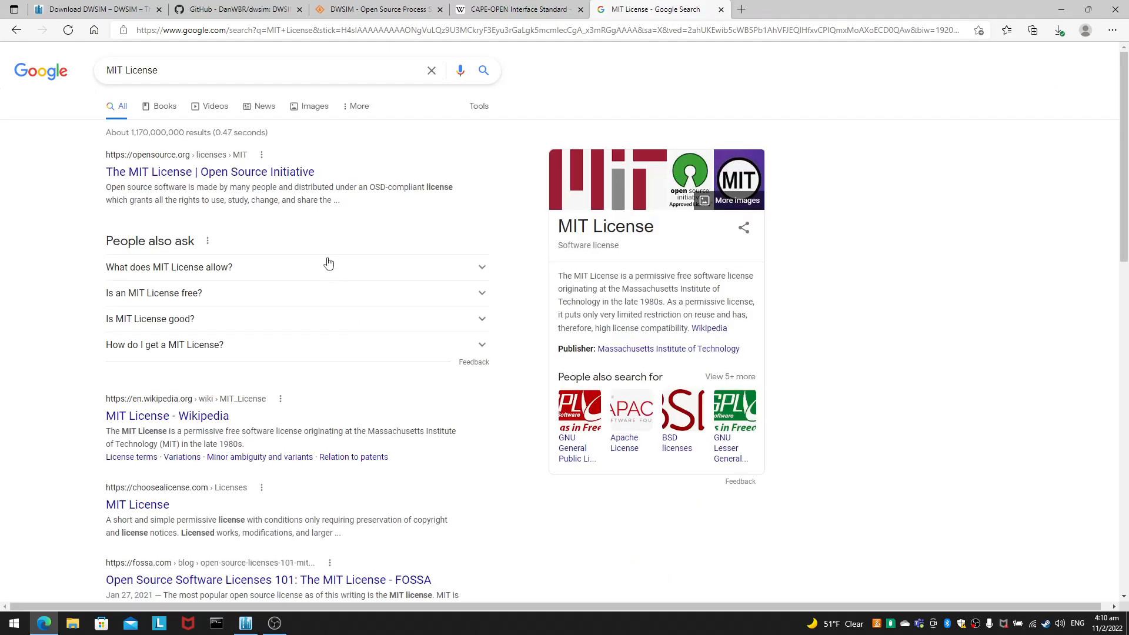
pyautogui.click(16, 30)
pyautogui.click(612, 396)
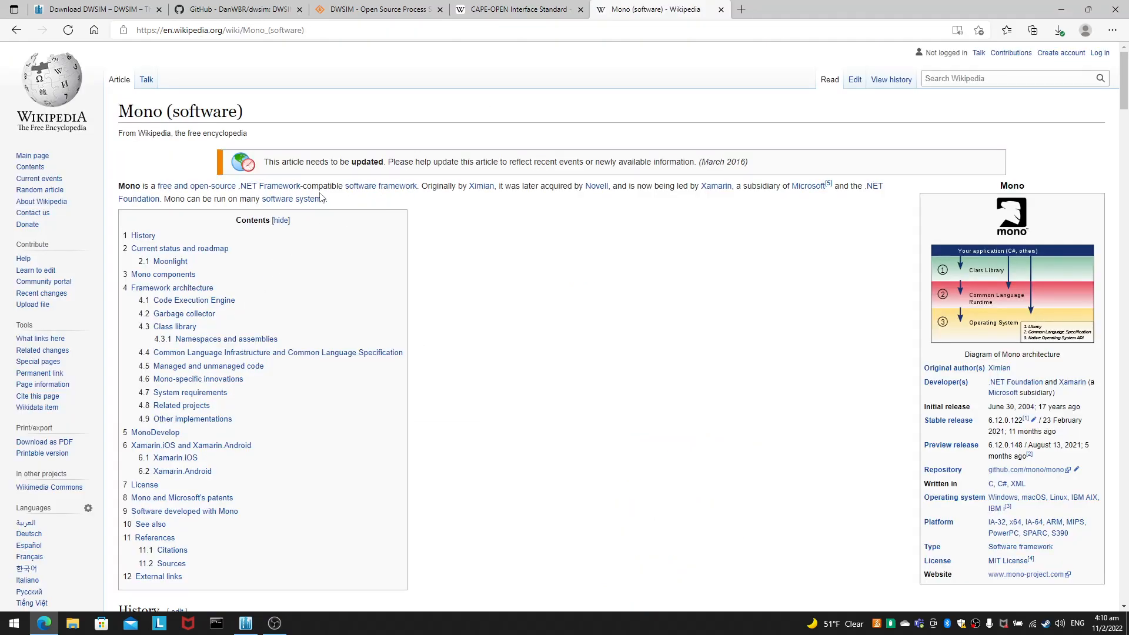
# Step: View the linked .NET Framework article in a new tab and close that tab
pyautogui.rightClick(273, 188)
pyautogui.click(328, 199)
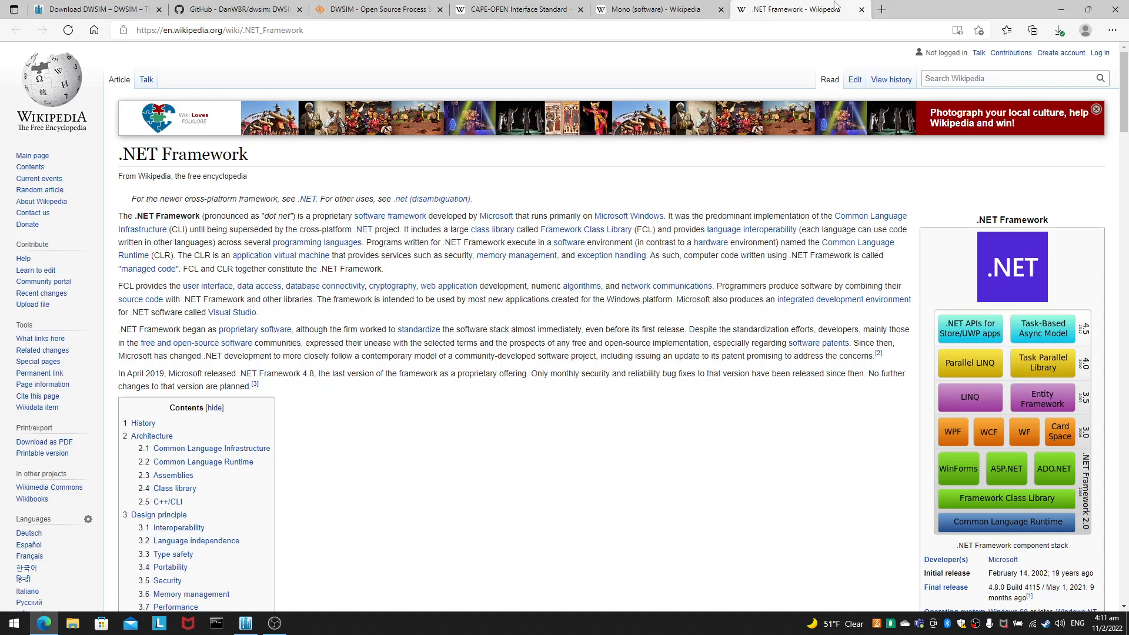
pyautogui.click(861, 10)
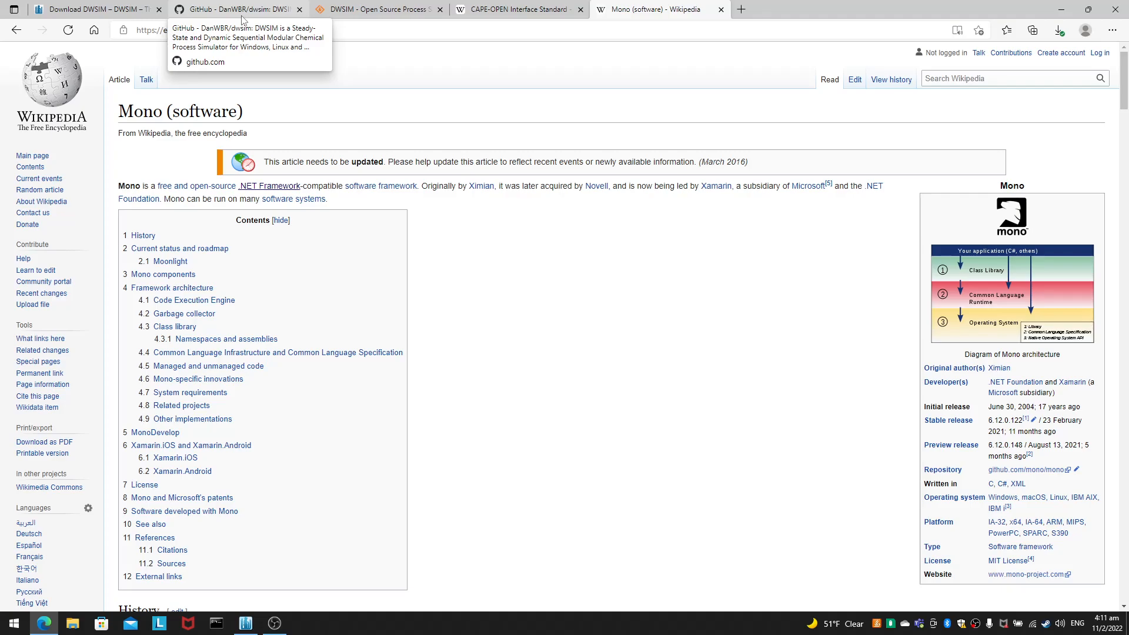
# Step: Check the SourceForge project page, return to the DWSIM download page, and highlight the package types of both Linux downloads
pyautogui.click(353, 10)
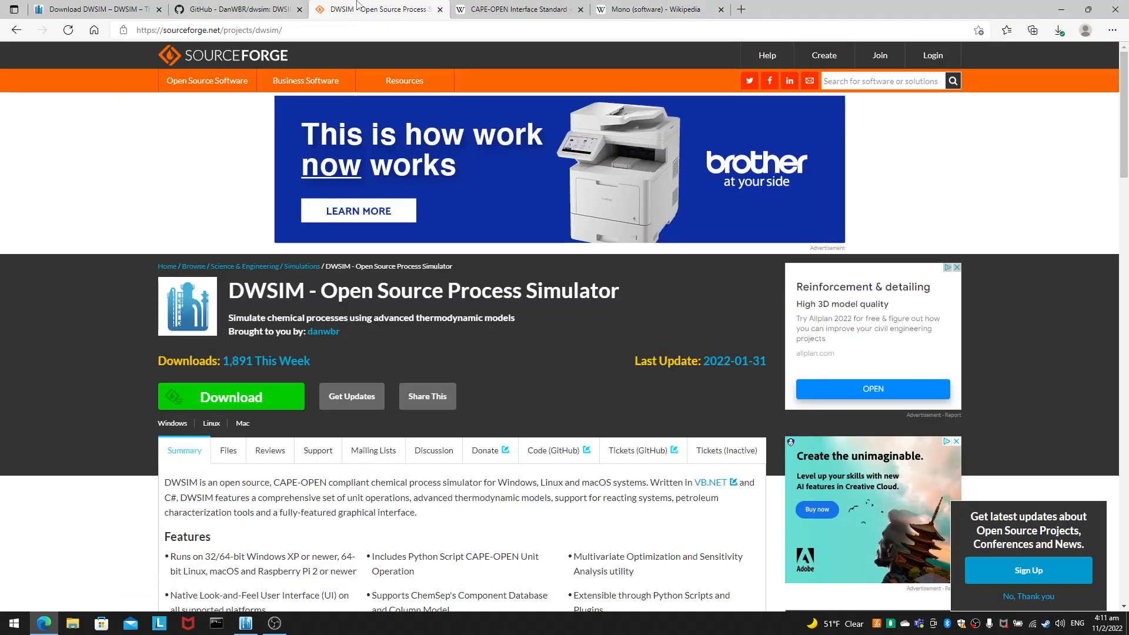
pyautogui.click(112, 5)
pyautogui.scroll(-10, 641, 447)
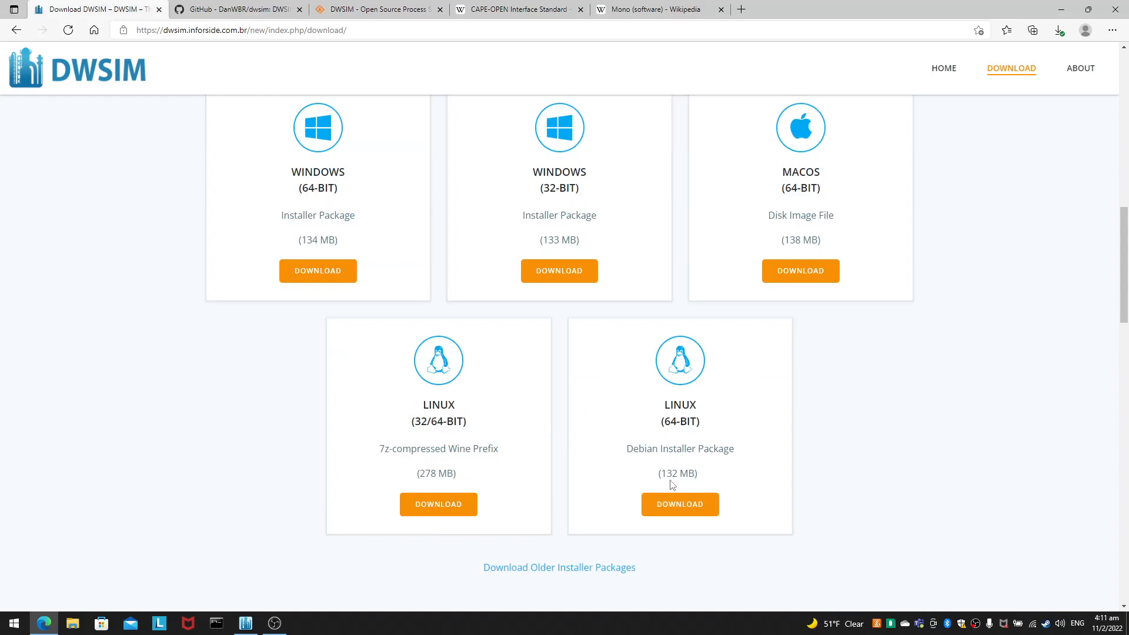
pyautogui.tripleClick(680, 449)
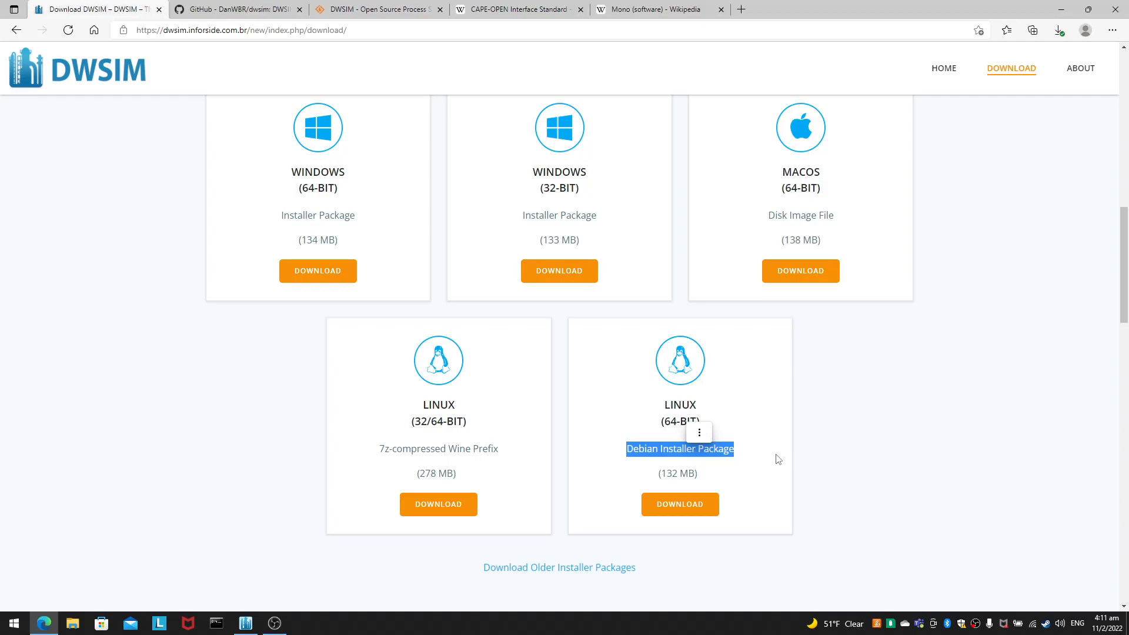
pyautogui.click(446, 450)
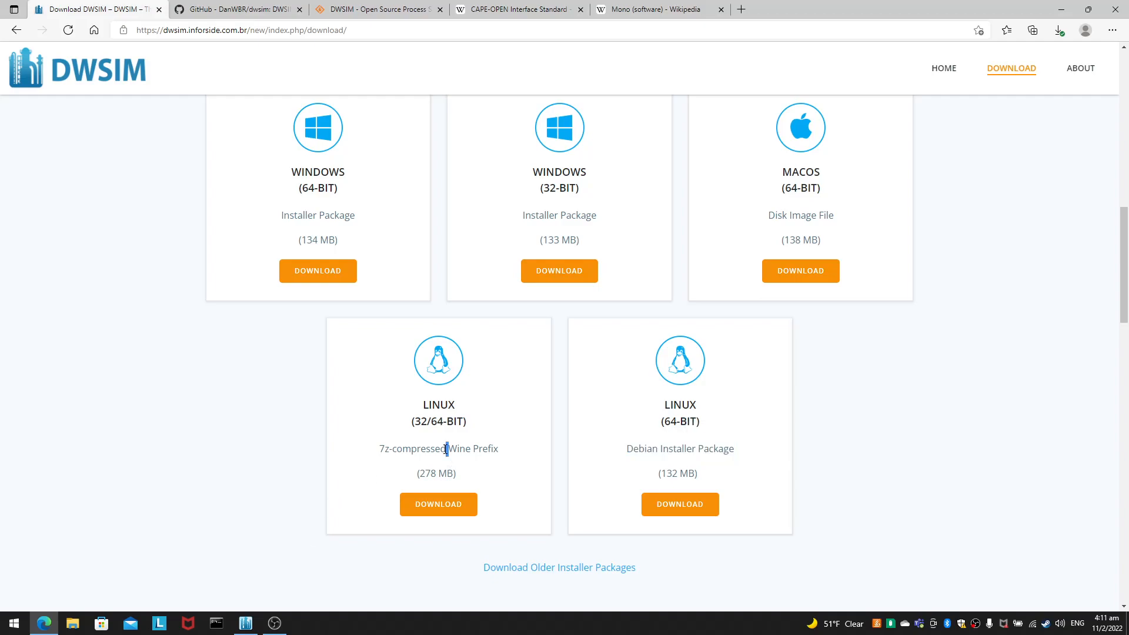
pyautogui.tripleClick(446, 449)
pyautogui.click(521, 458)
pyautogui.moveTo(274, 628)
pyautogui.click(275, 624)
pyautogui.scroll(3, 438, 504)
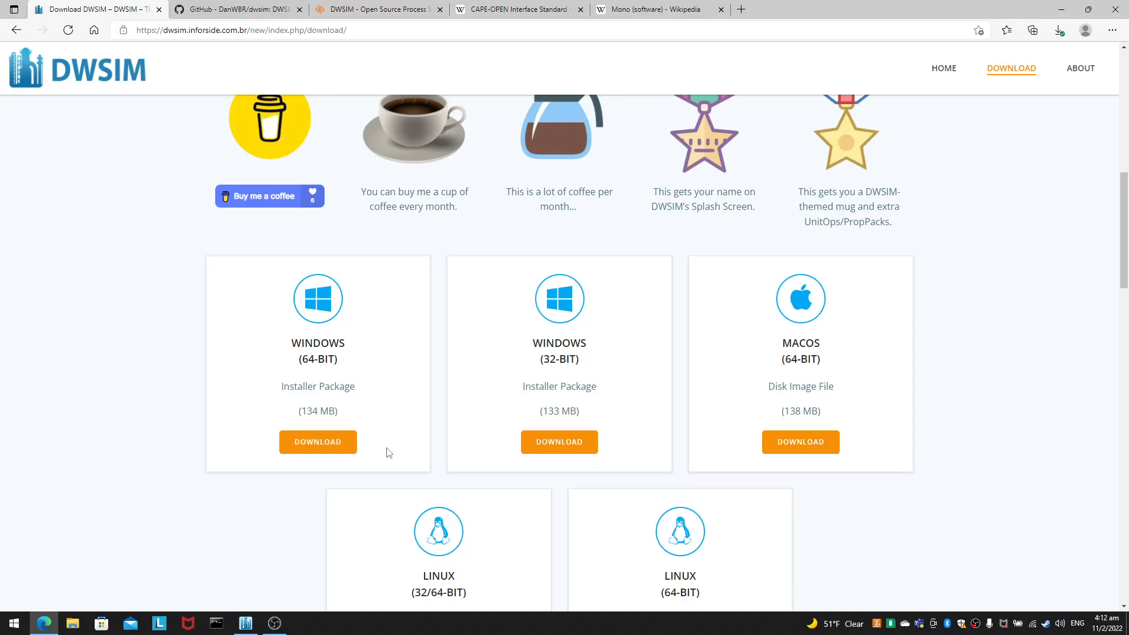
# Step: Minimize the browser and bring up the running DWSIM window from the desktop
pyautogui.click(1063, 10)
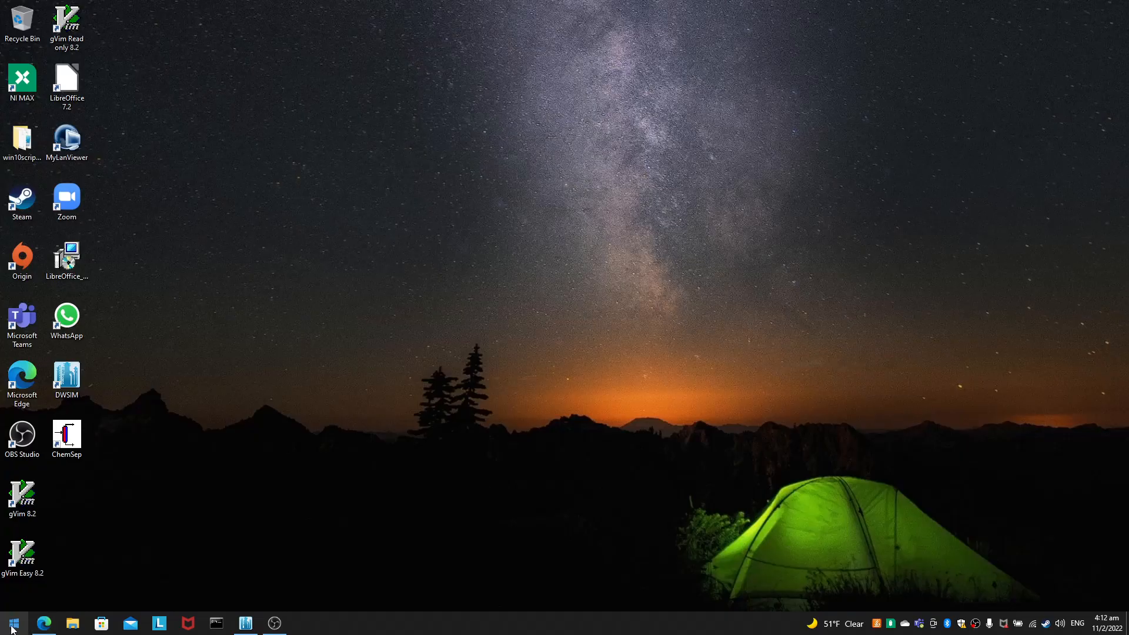
pyautogui.click(249, 626)
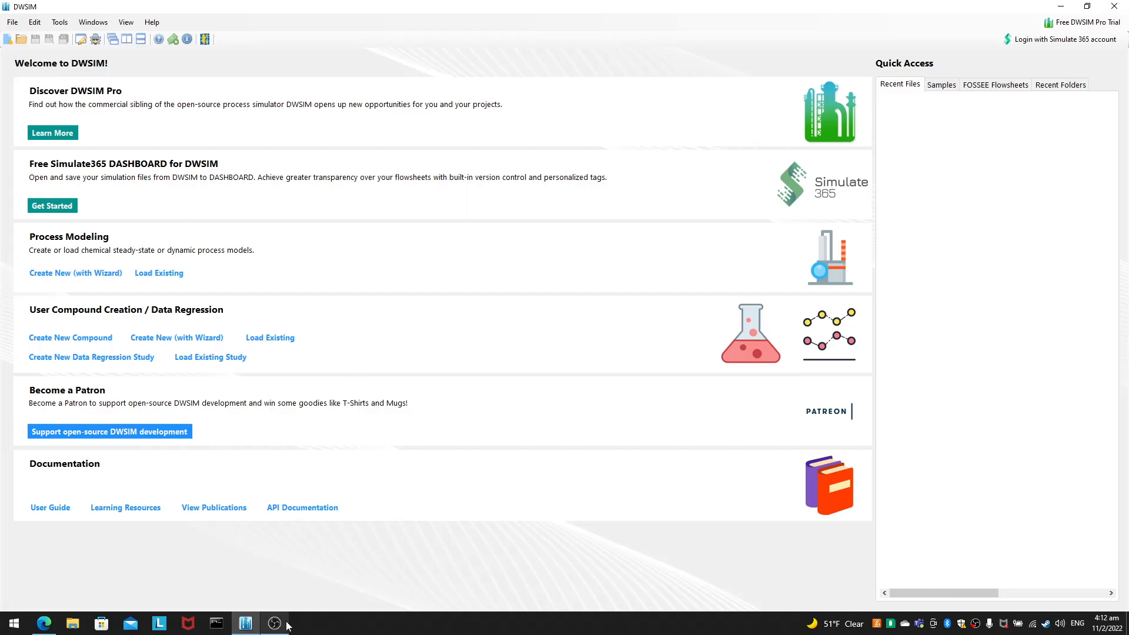
pyautogui.click(245, 628)
pyautogui.click(246, 626)
pyautogui.click(246, 625)
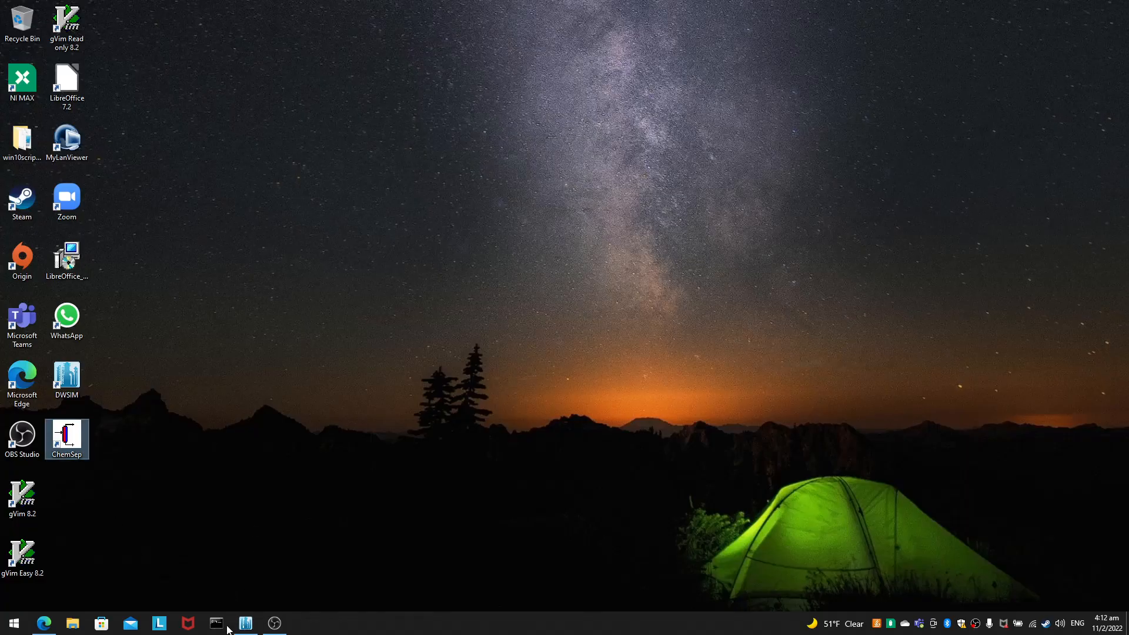
pyautogui.click(246, 623)
pyautogui.click(245, 625)
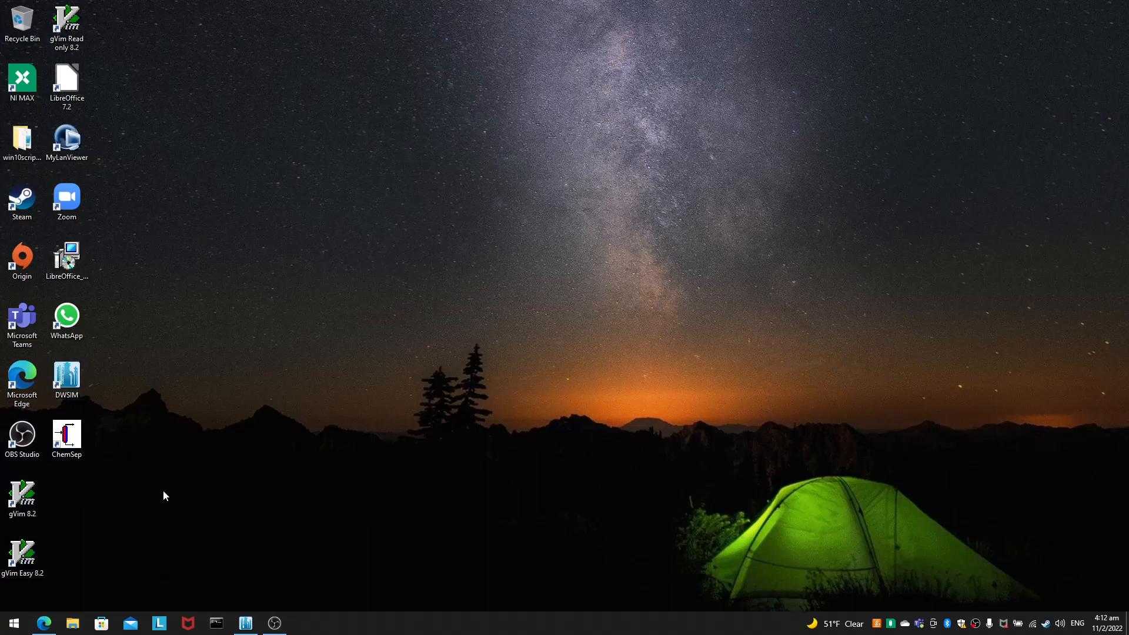
pyautogui.click(245, 623)
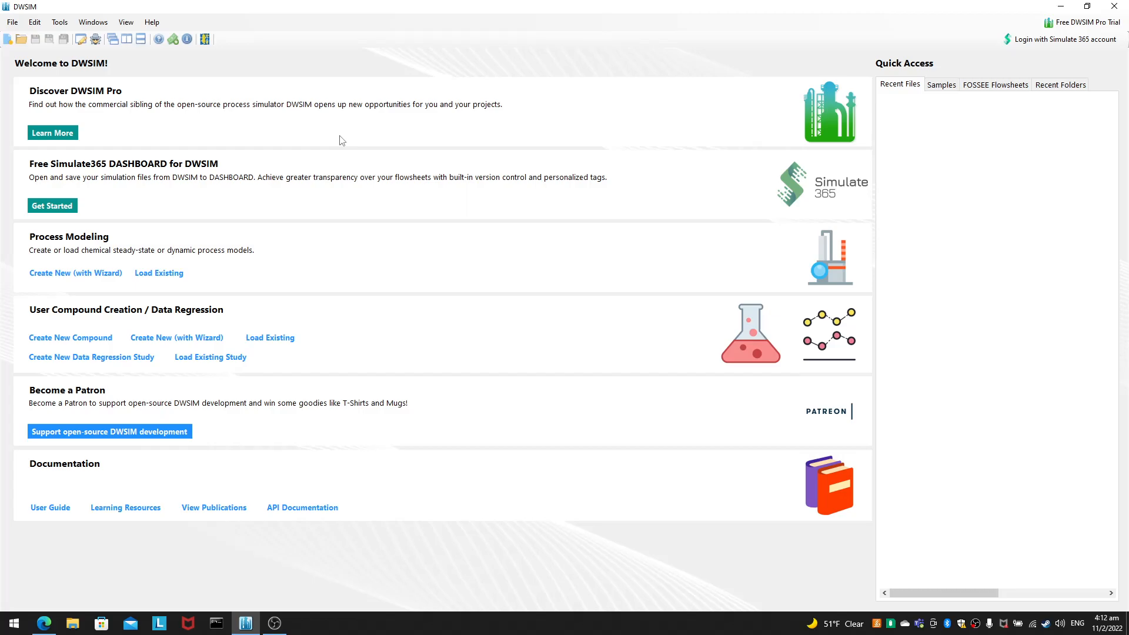
# Step: Return to the browser, open the About page of the DWSIM site, highlight the developer's name, and go back to the download page
pyautogui.click(275, 624)
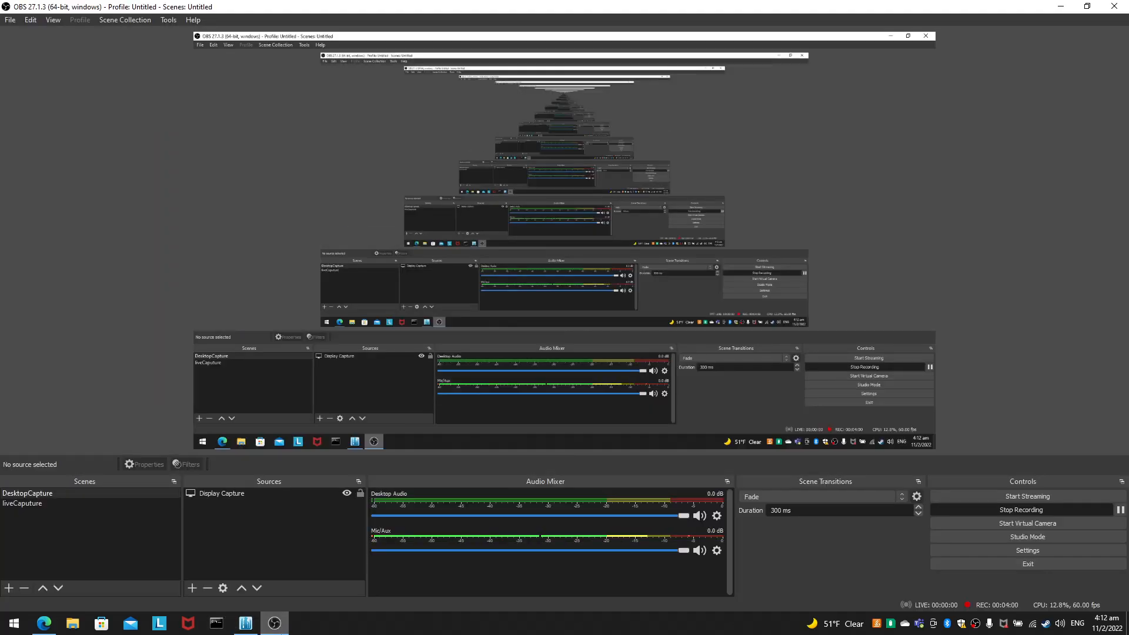
pyautogui.click(275, 623)
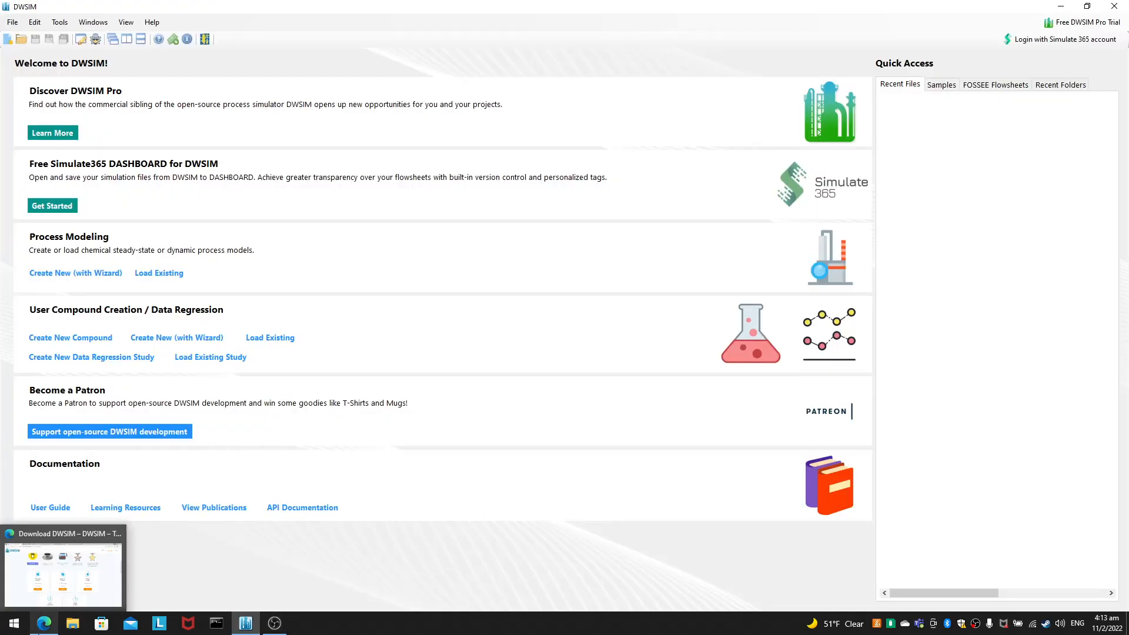
pyautogui.click(44, 624)
pyautogui.scroll(8, 227, 451)
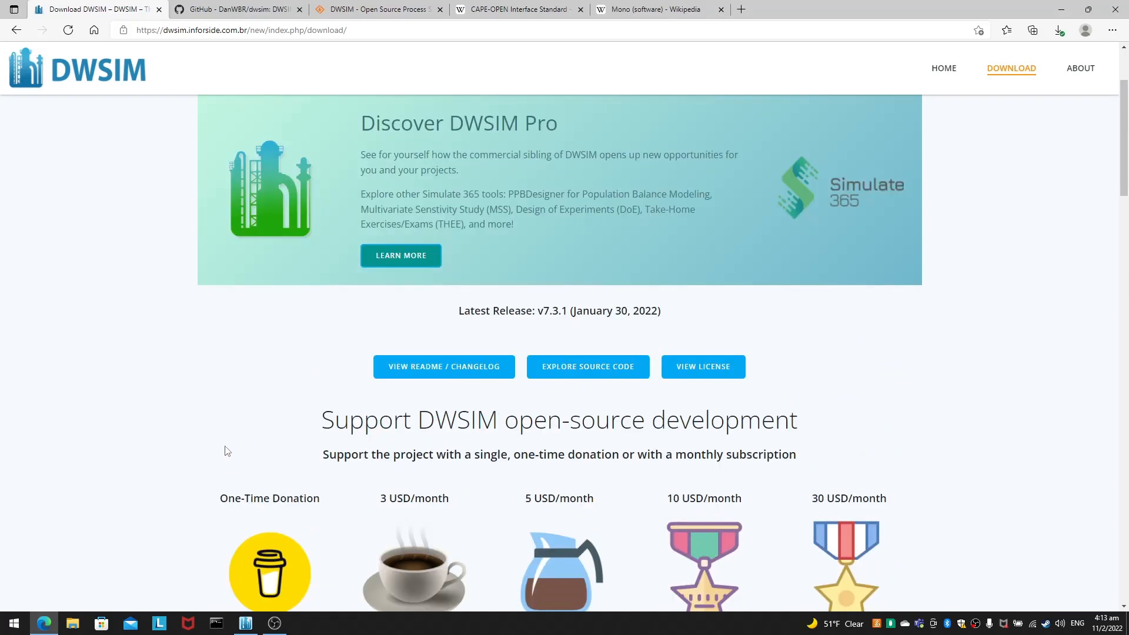
pyautogui.scroll(3, 227, 451)
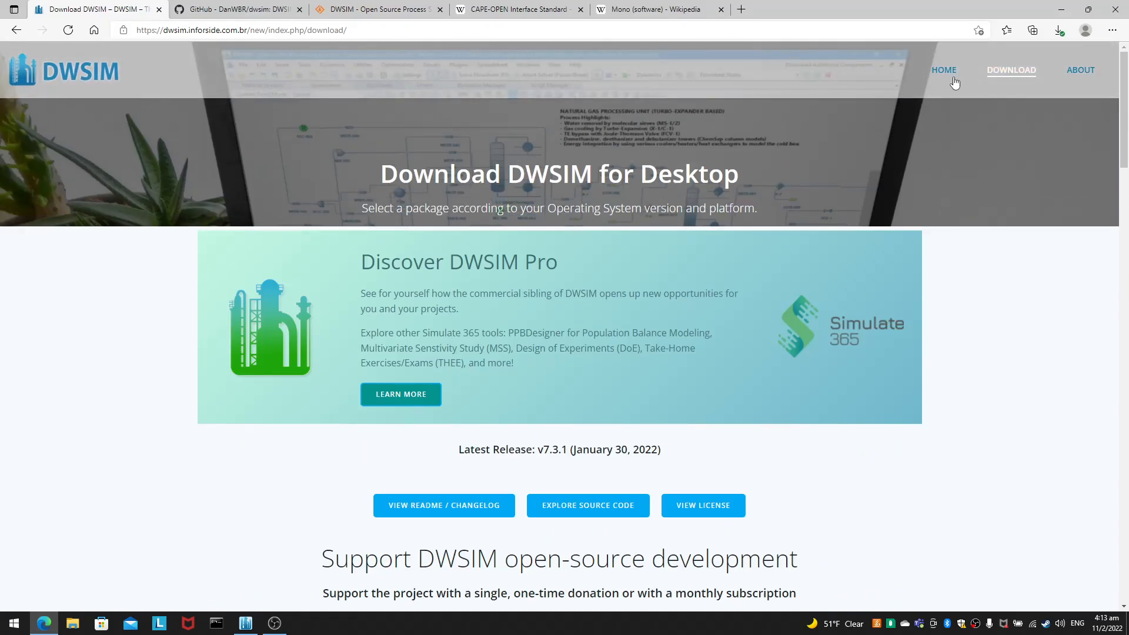
pyautogui.click(1081, 70)
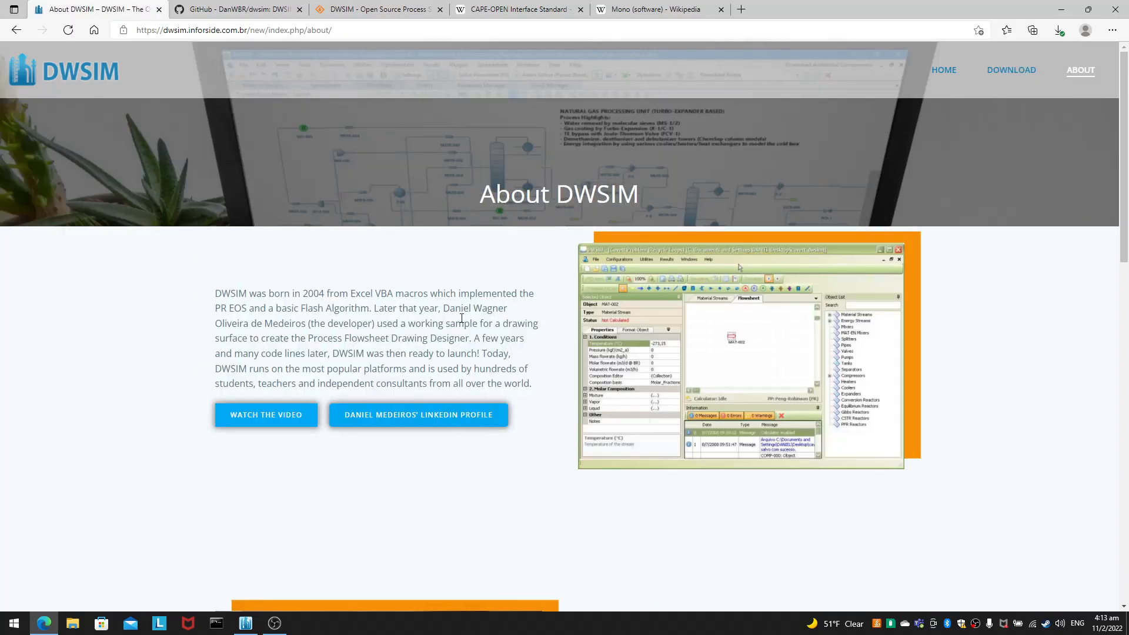
pyautogui.moveTo(437, 310); pyautogui.dragTo(508, 311)
pyautogui.click(521, 351)
pyautogui.click(16, 30)
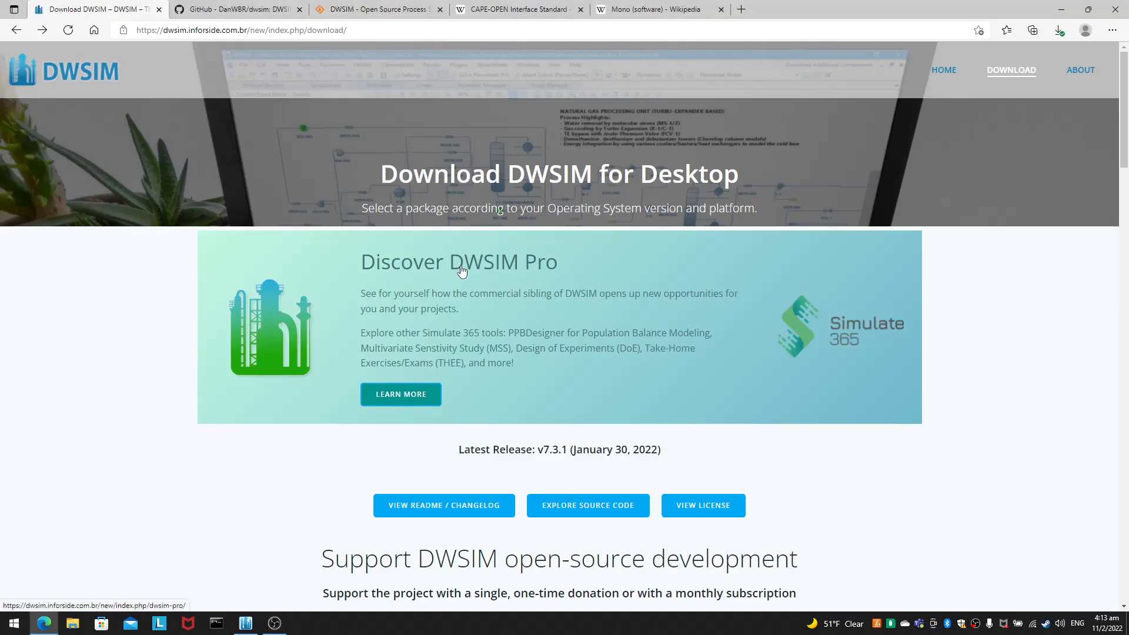
# Step: Look through the open GitHub, SourceForge, CAPE-OPEN and Mono reference pages, and return to the DWSIM window
pyautogui.click(275, 623)
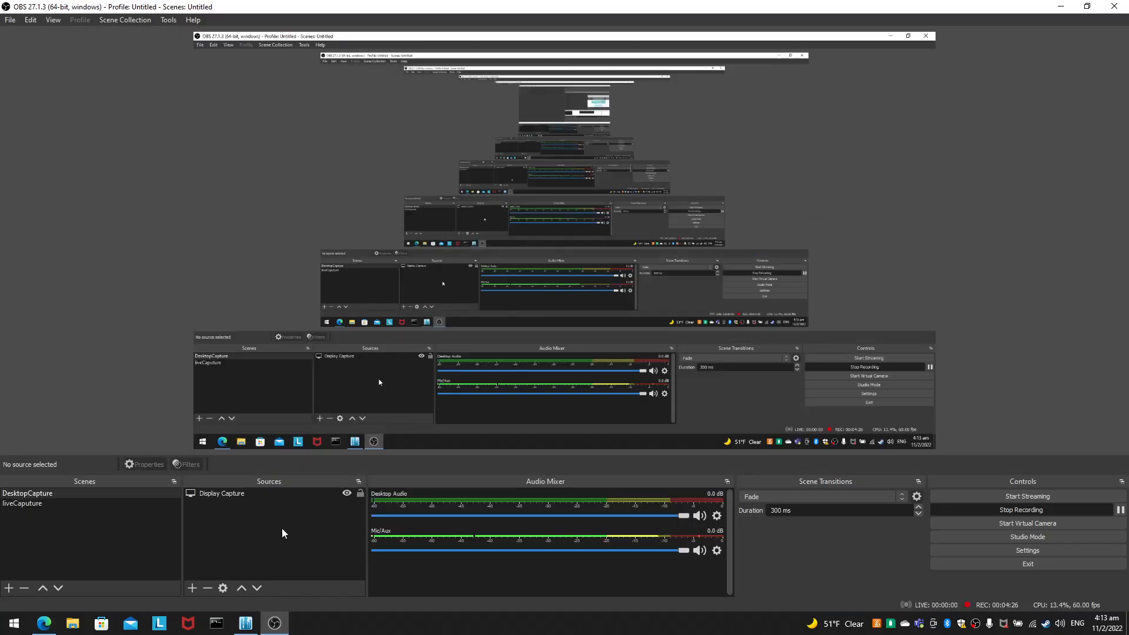
pyautogui.click(274, 623)
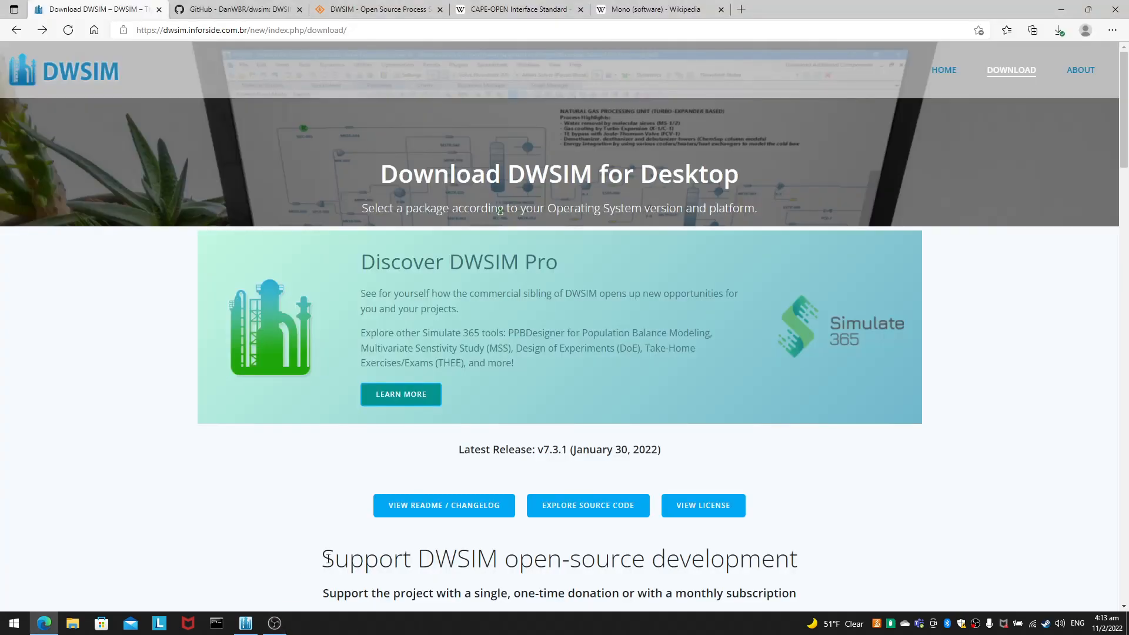
pyautogui.click(229, 8)
pyautogui.click(367, 9)
pyautogui.click(500, 8)
pyautogui.click(653, 8)
pyautogui.click(518, 9)
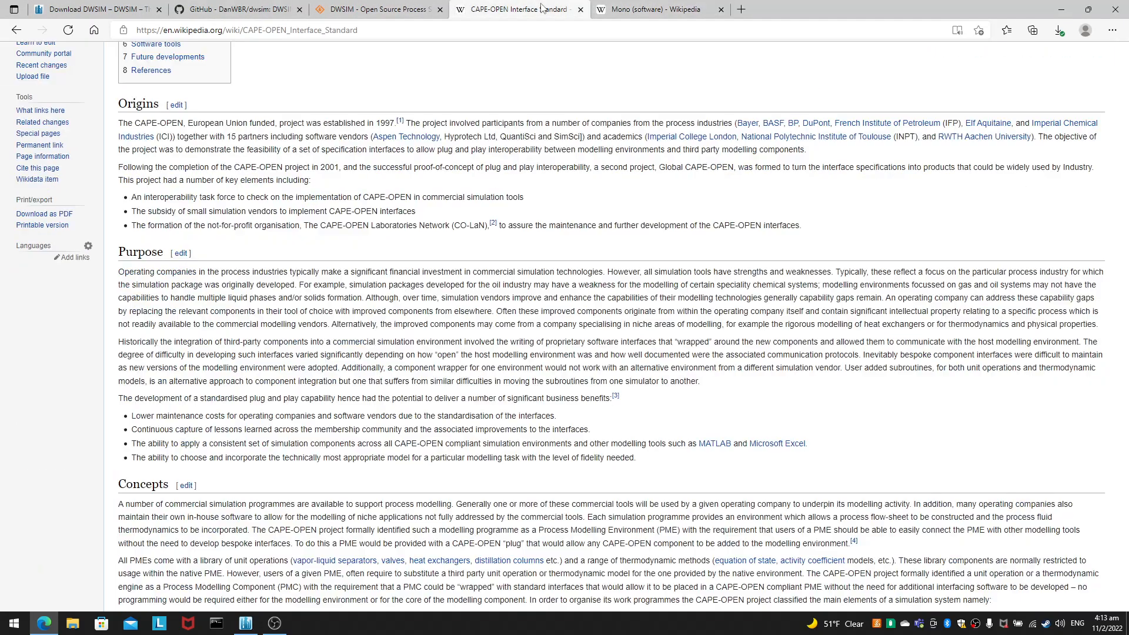
pyautogui.click(414, 5)
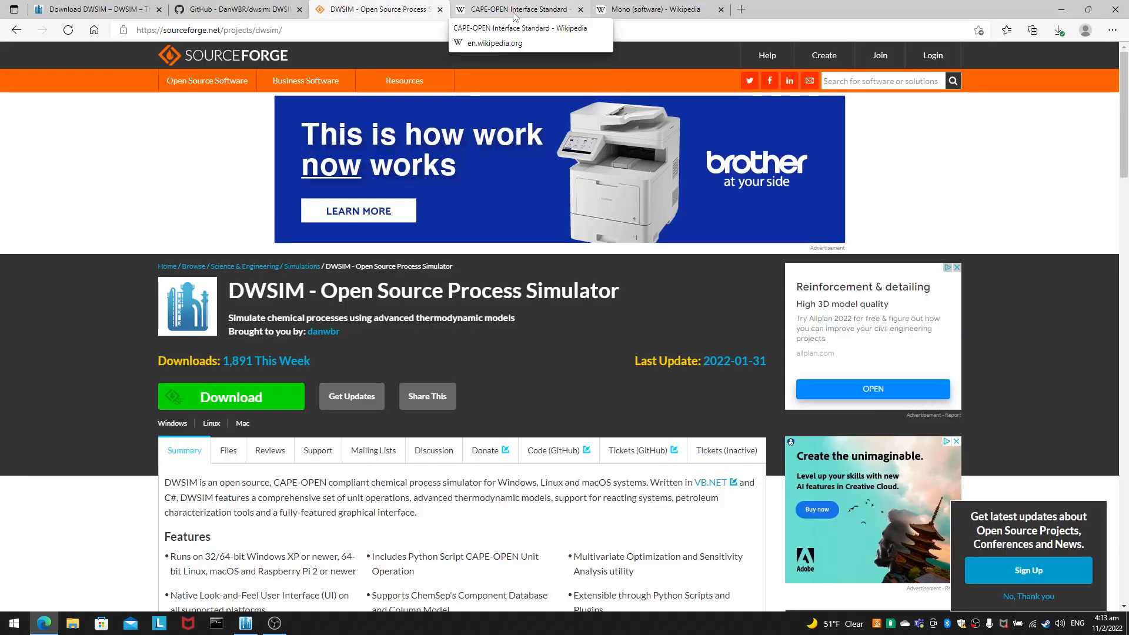
pyautogui.click(226, 8)
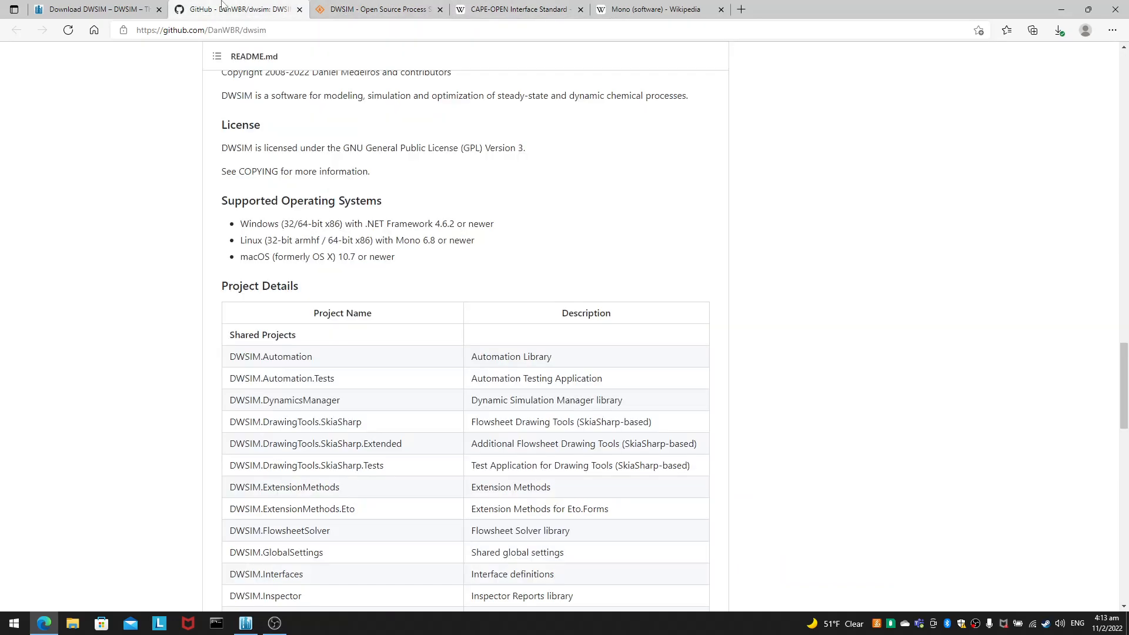
pyautogui.click(1062, 11)
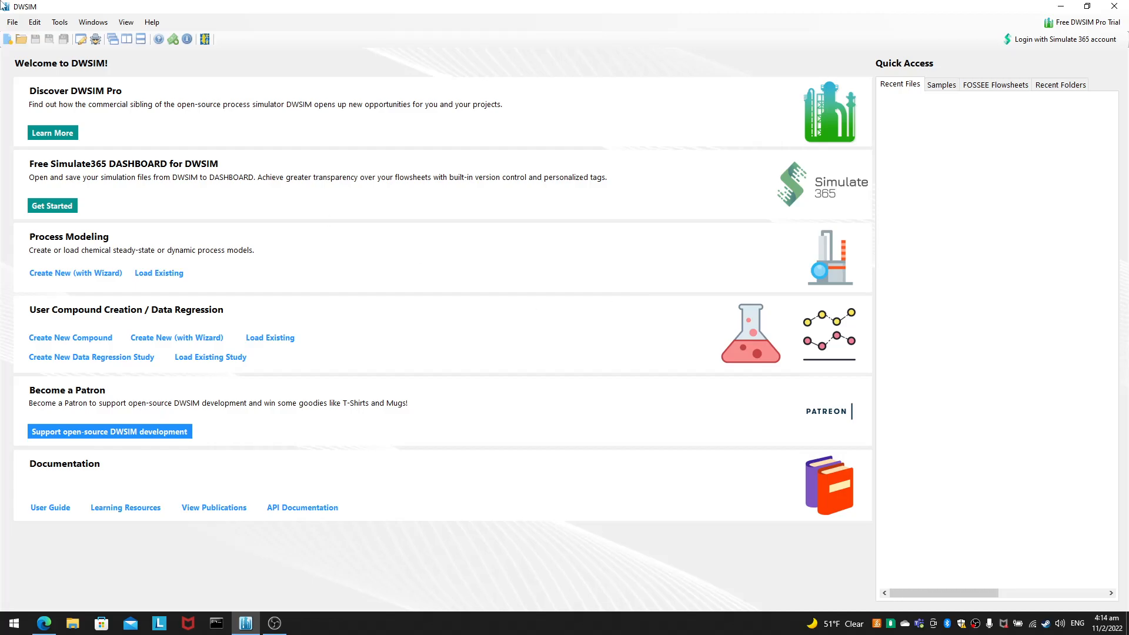
pyautogui.click(14, 22)
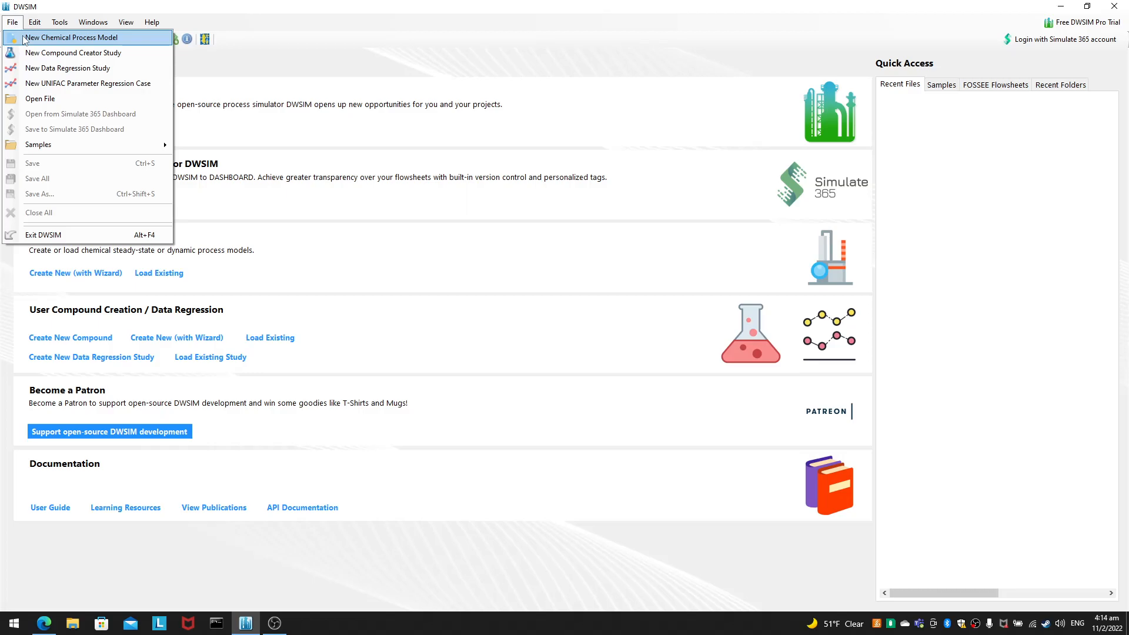
pyautogui.click(24, 38)
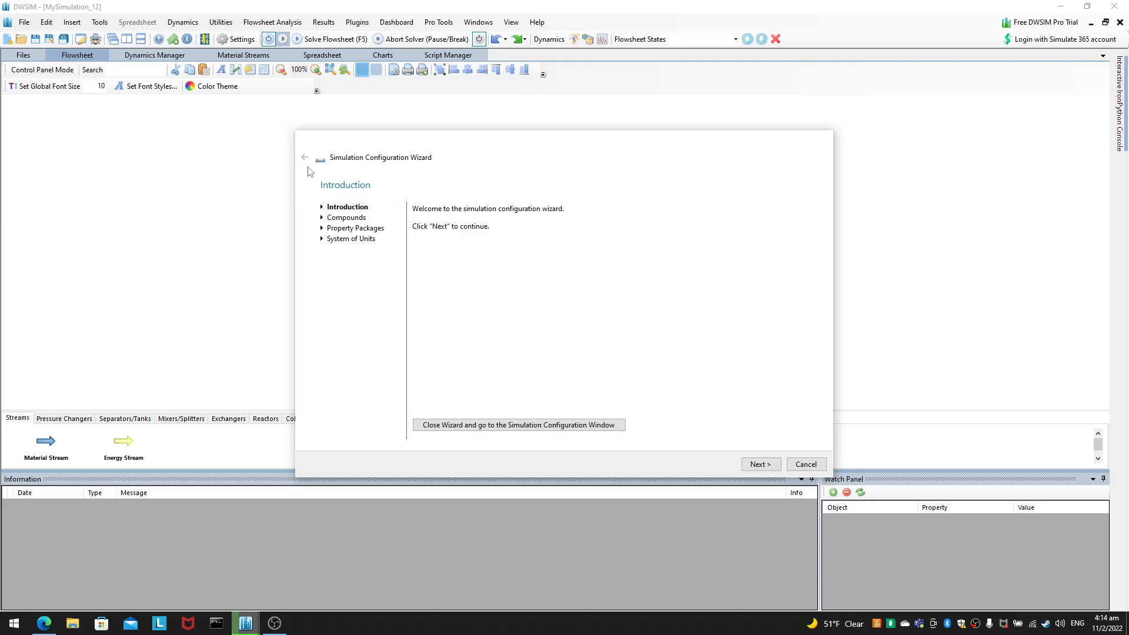
pyautogui.click(806, 464)
pyautogui.click(1114, 6)
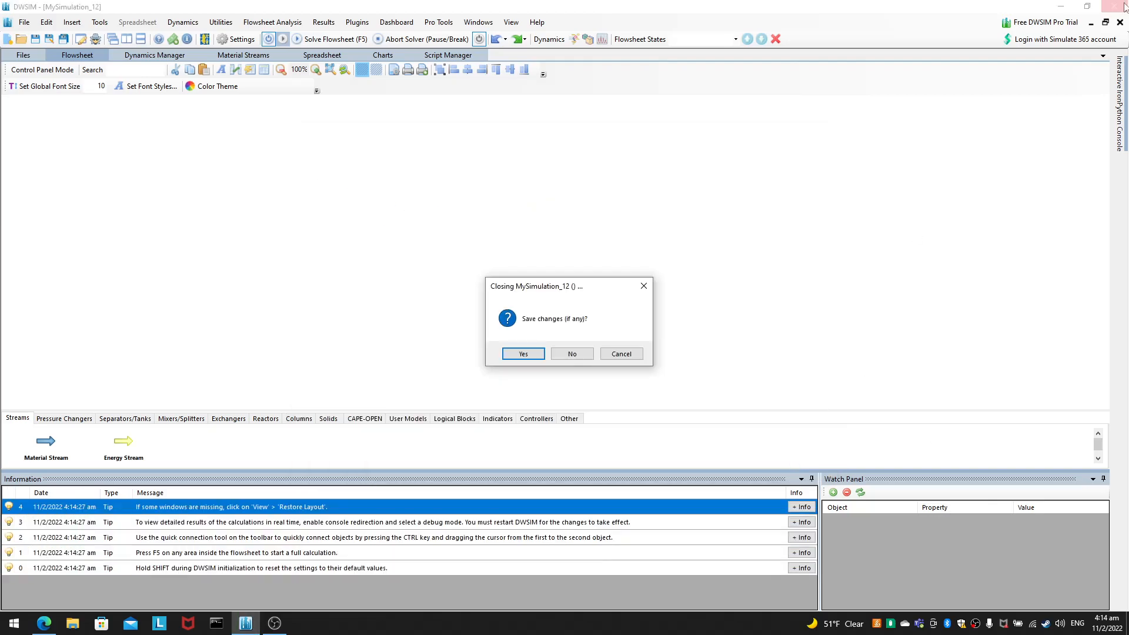
pyautogui.click(562, 356)
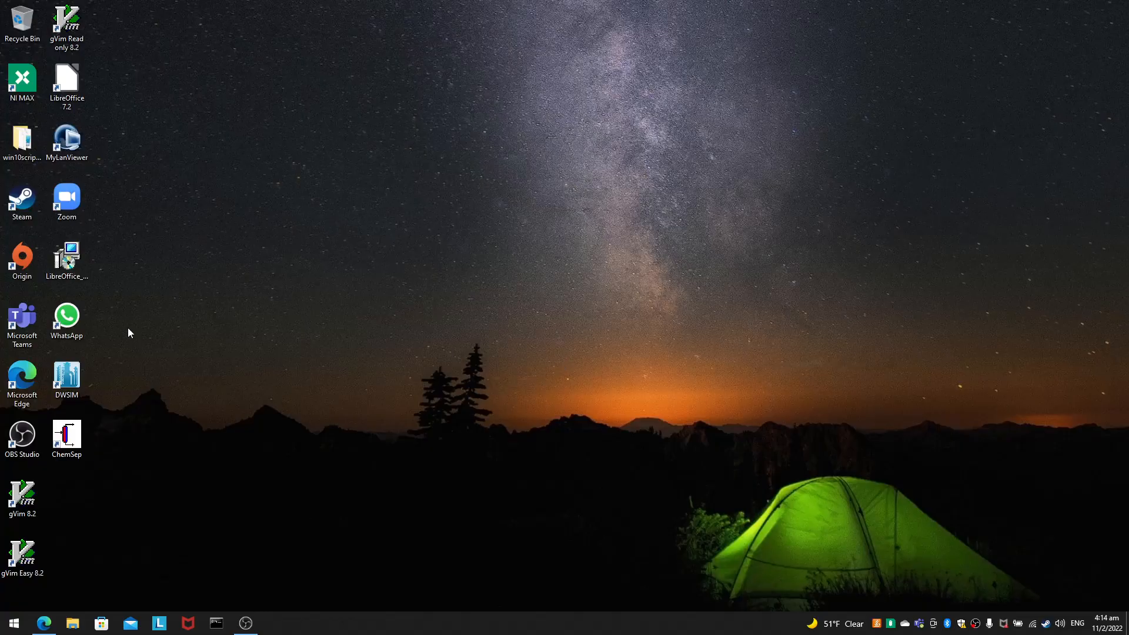
# Step: Launch DWSIM, create a new chemical process model, and advance the Simulation Configuration Wizard to the Compounds page
pyautogui.doubleClick(67, 379)
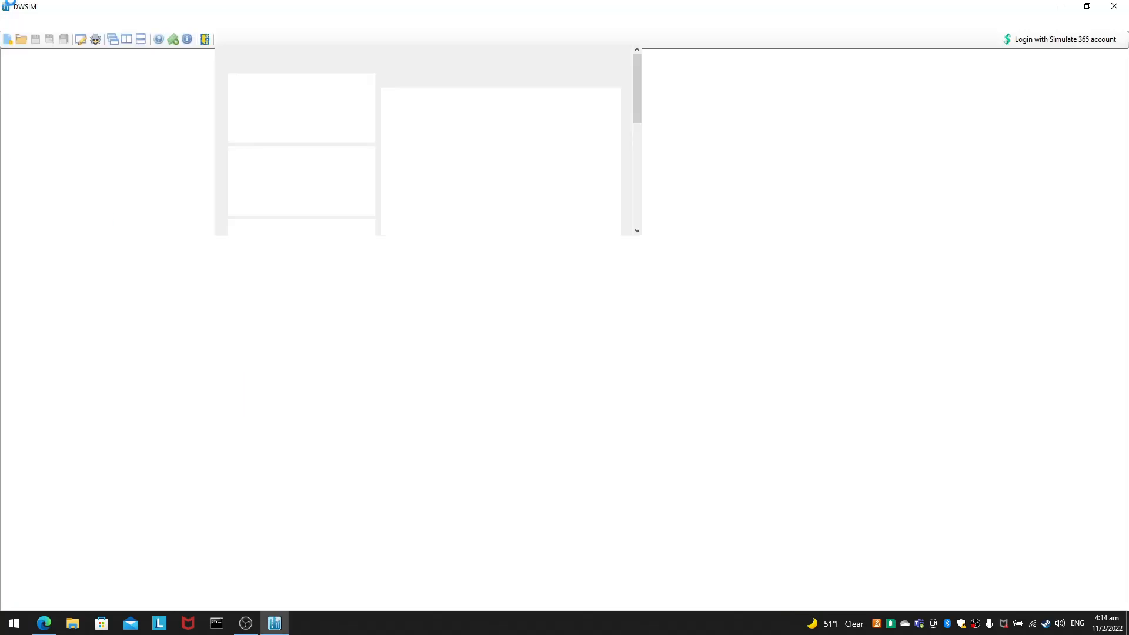
pyautogui.click(13, 22)
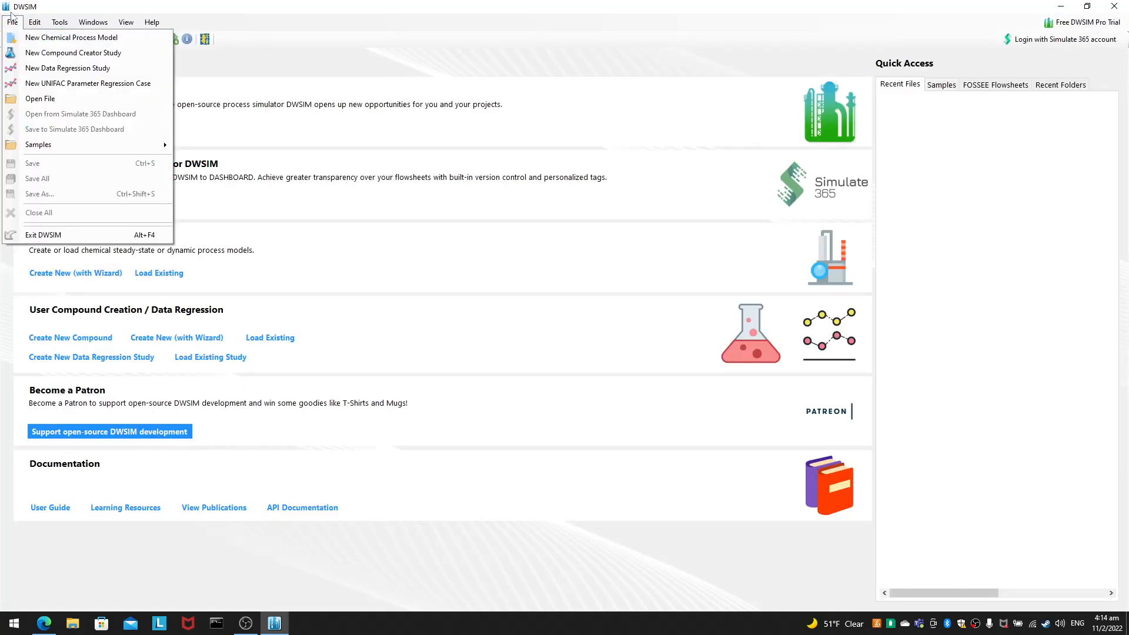
pyautogui.click(25, 42)
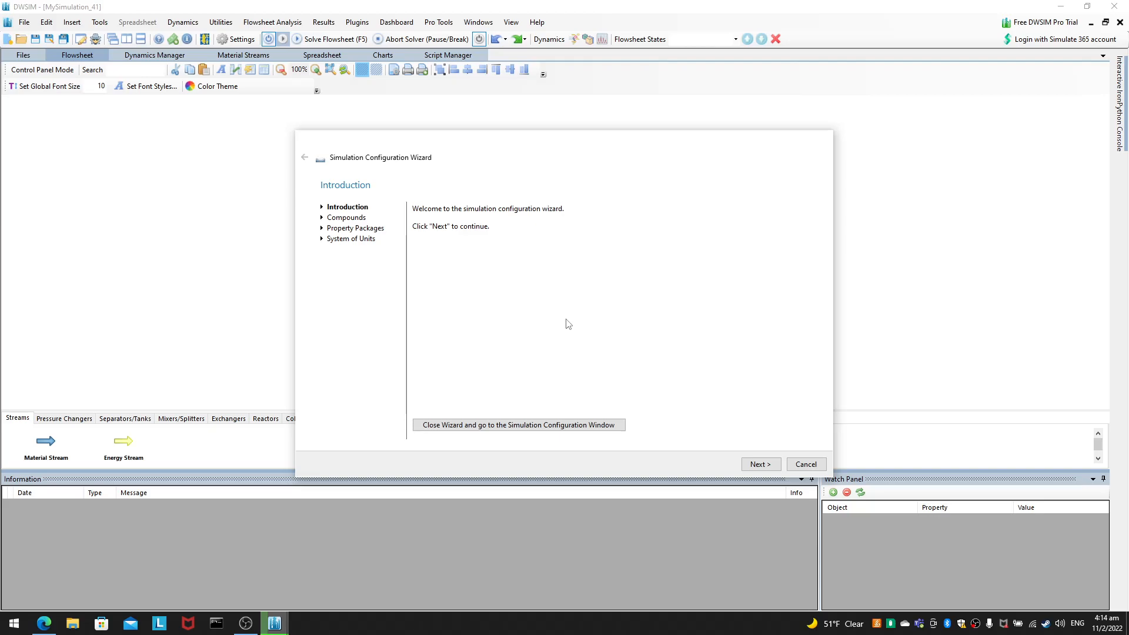
pyautogui.click(759, 464)
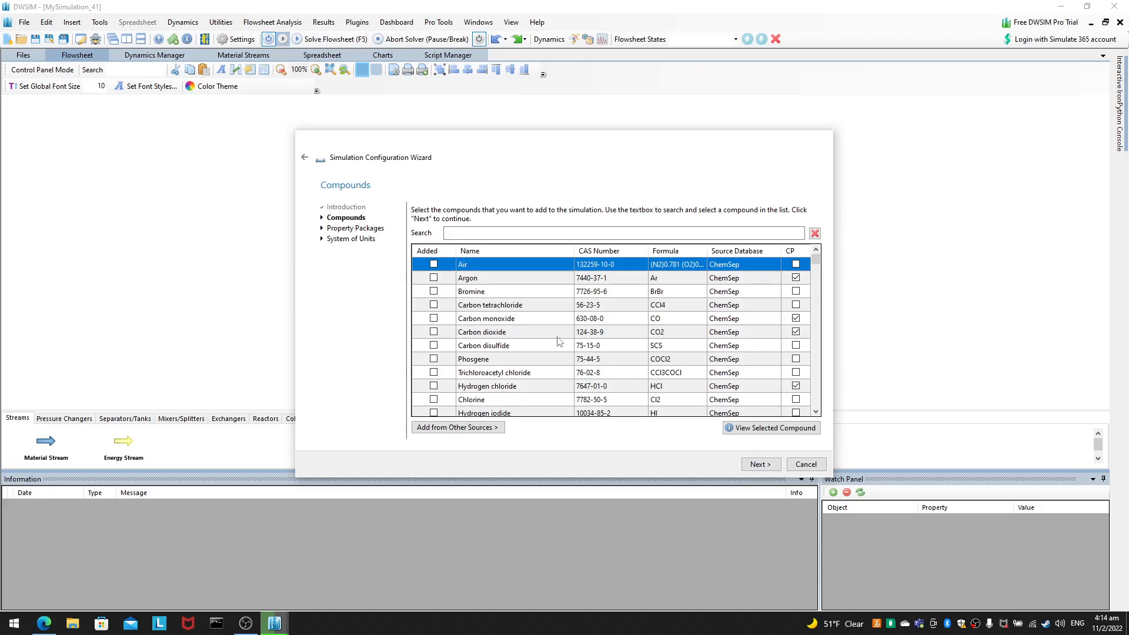
# Step: Search the compound list for "biphenyl" and select the Biphenyl entry from the ChemSep database
pyautogui.scroll(-3, 558, 341)
pyautogui.scroll(3, 558, 341)
pyautogui.moveTo(817, 258)
pyautogui.mouseDown()
pyautogui.moveTo(816, 421)
pyautogui.moveTo(814, 260)
pyautogui.mouseUp()
pyautogui.click(766, 236)
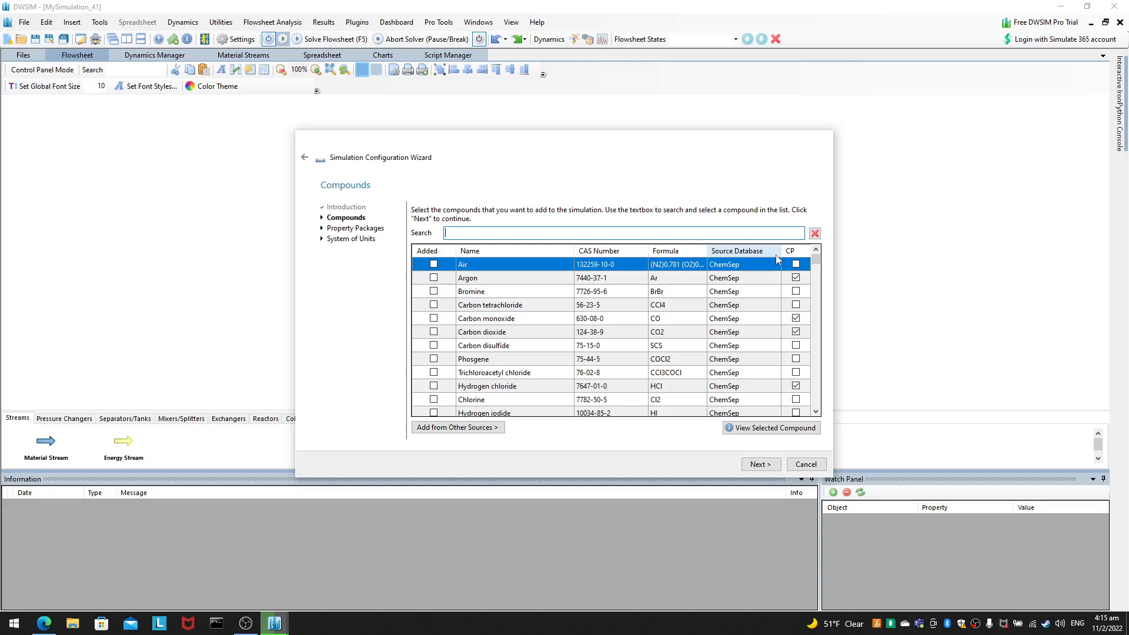
pyautogui.write('phi')
pyautogui.press('BackSpace')
pyautogui.press('BackSpace')
pyautogui.write('bipheny')
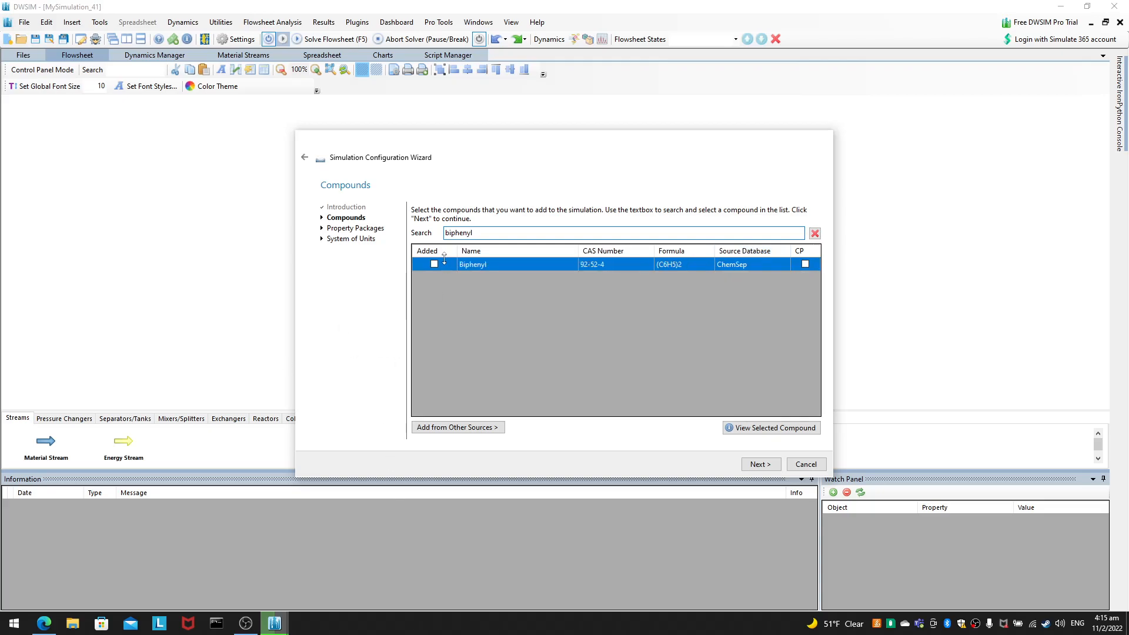
pyautogui.click(434, 264)
# Step: Search the compound list for "diphenyl oxide" and advance the wizard to the Property Packages page
pyautogui.click(510, 234)
pyautogui.doubleClick(509, 233)
pyautogui.write('diphenyl oxide')
pyautogui.hotkey('ctrl', 'a')
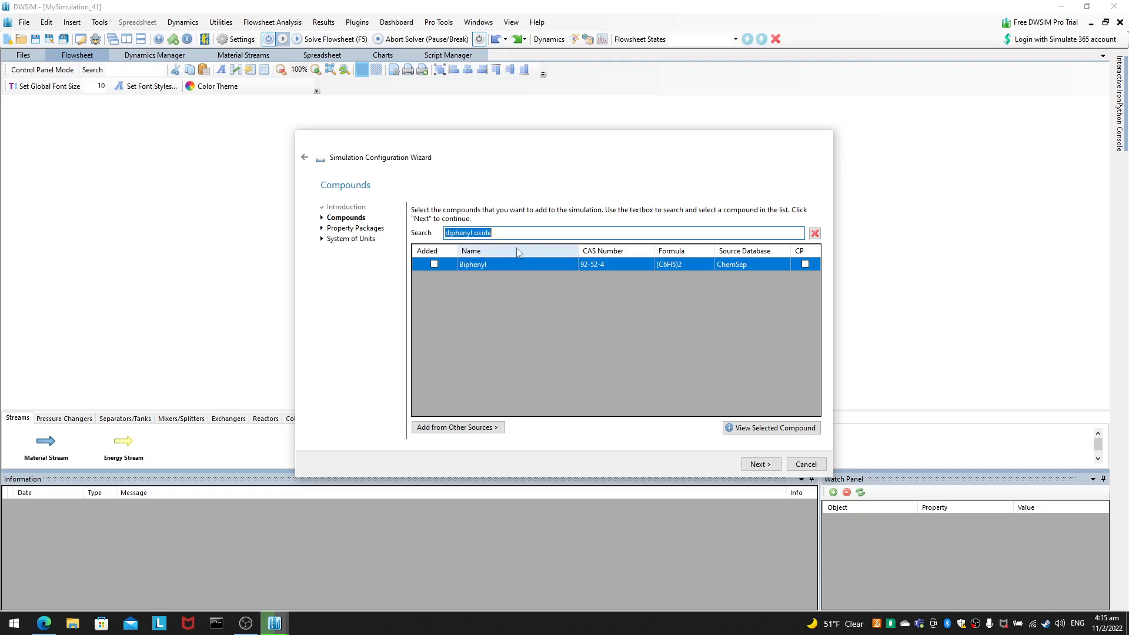
pyautogui.click(616, 347)
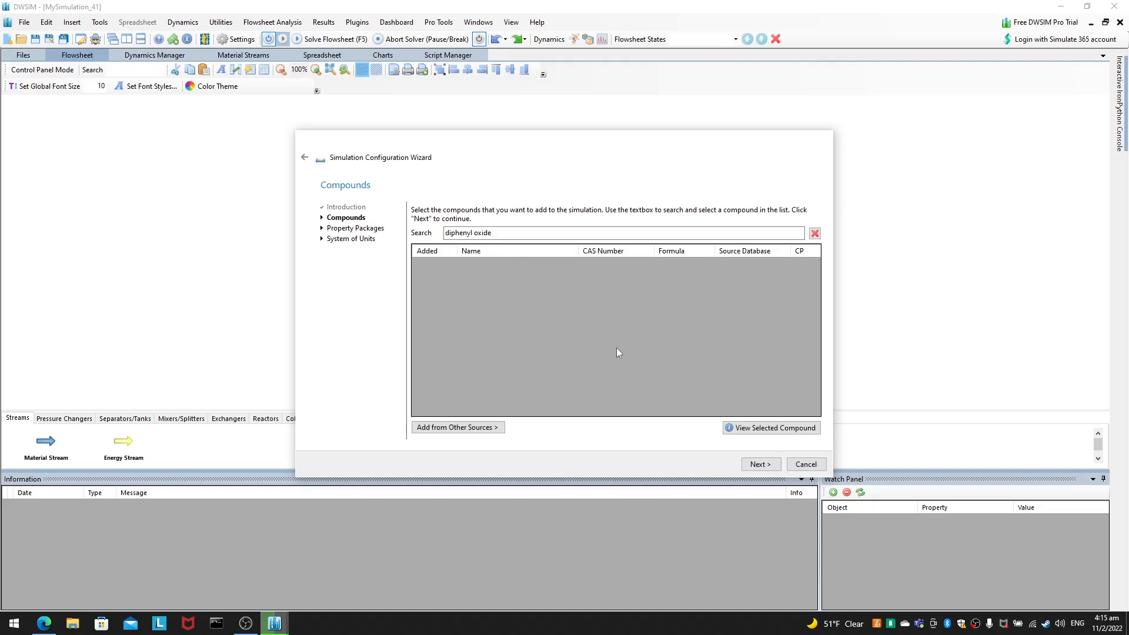
pyautogui.click(758, 464)
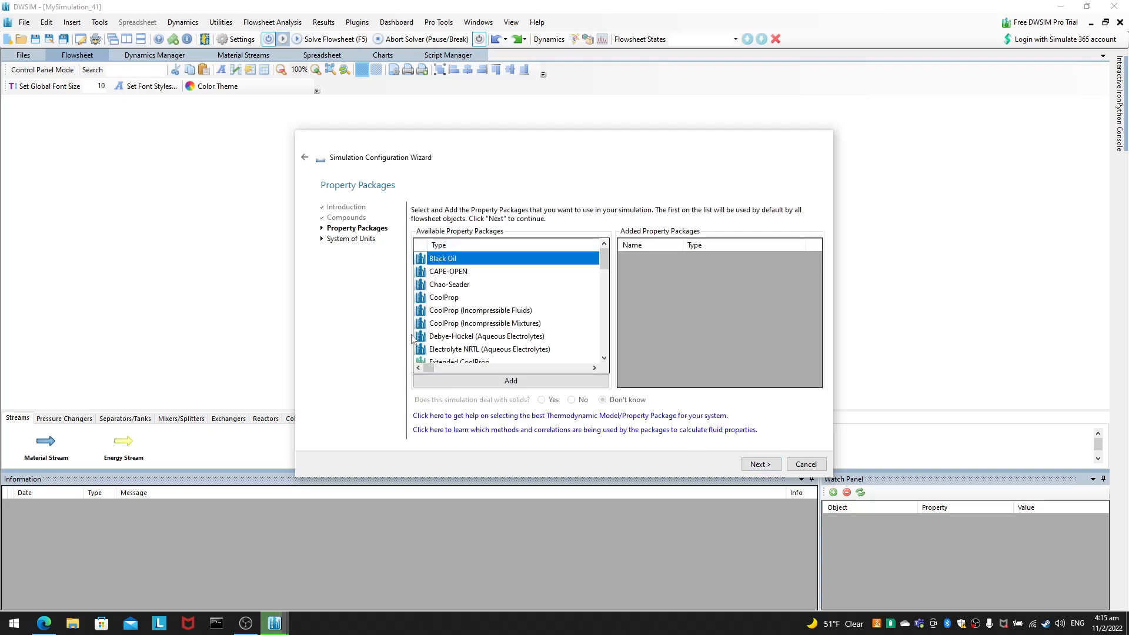
# Step: Switch to the browser, search for "therminol dwsim" in a new tab, and read the SourceForge thread "ORC thermal oil fluid properties"
pyautogui.click(44, 623)
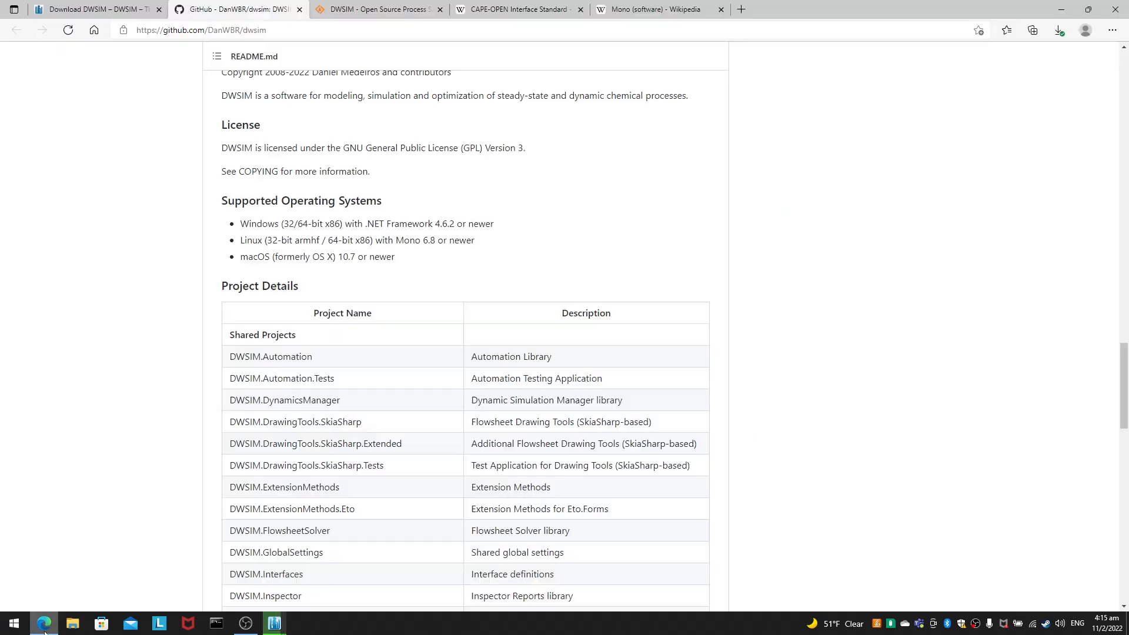
pyautogui.click(740, 10)
pyautogui.write('thermino')
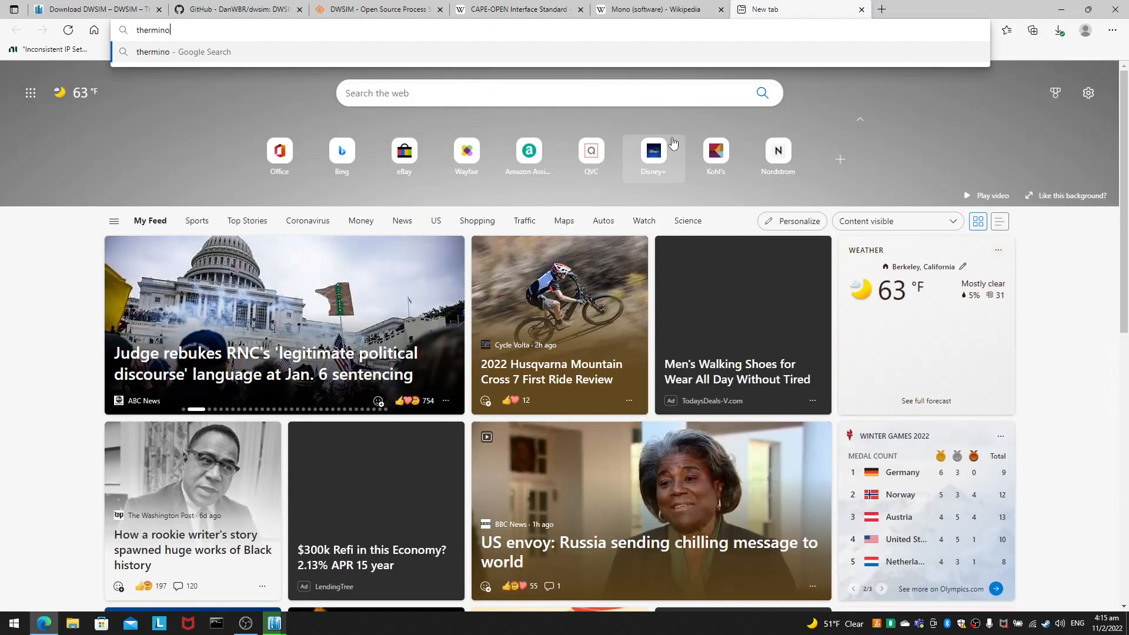
pyautogui.write('l dwsim')
pyautogui.press('Return')
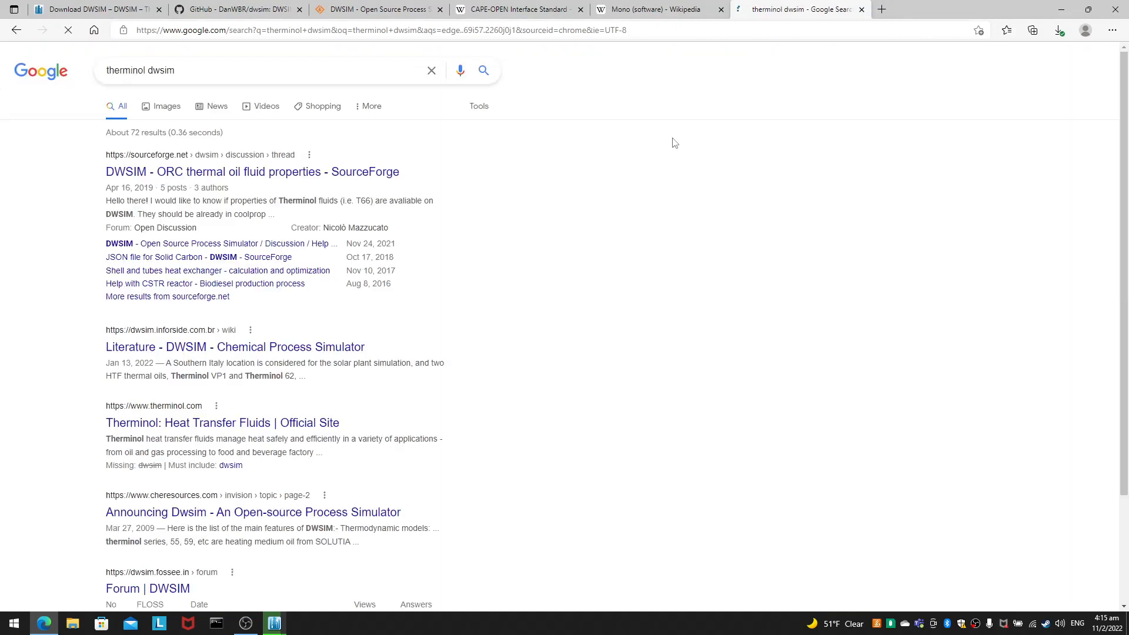
pyautogui.click(326, 171)
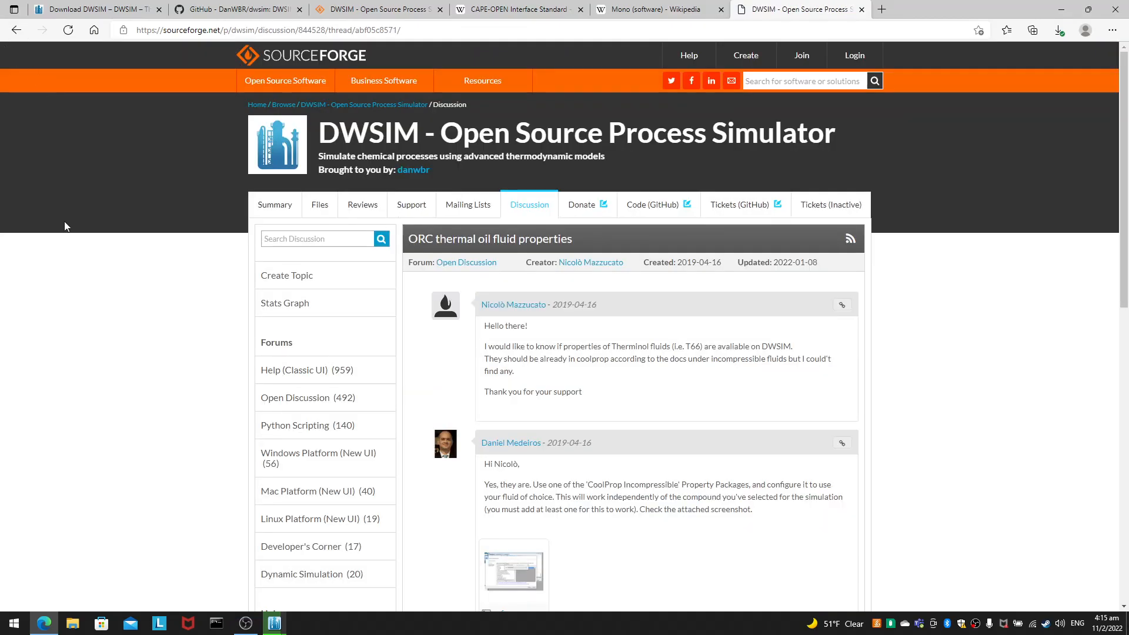
pyautogui.scroll(-5, 325, 353)
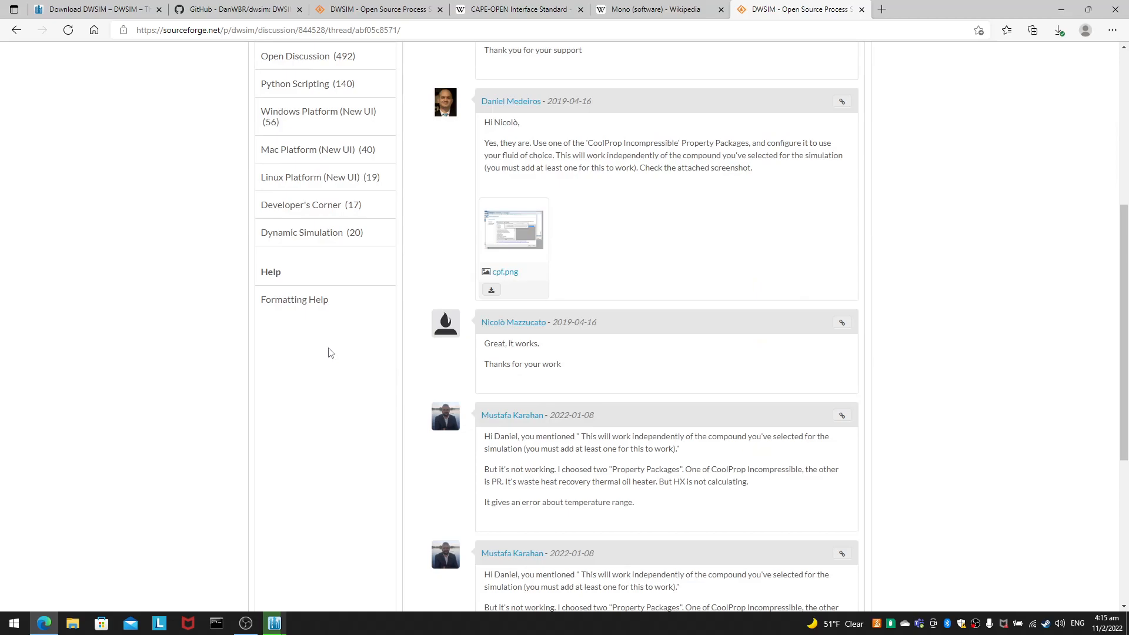
# Step: Read the SourceForge thread's replies about using the CoolProp Incompressible property packages for Therminol fluids
pyautogui.scroll(3, 575, 159)
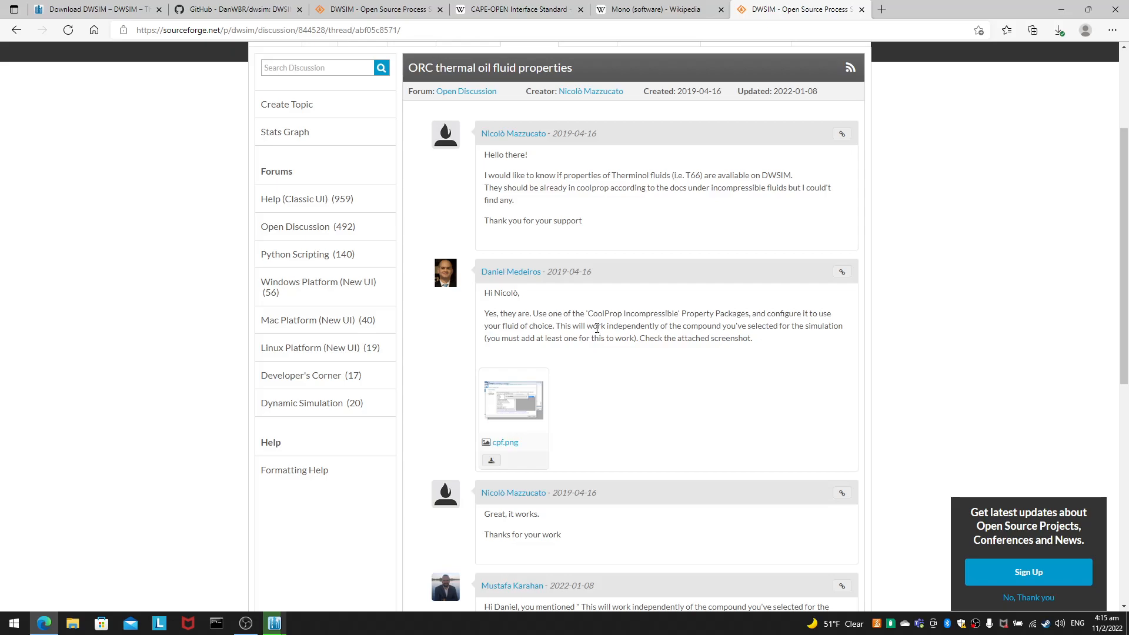
pyautogui.moveTo(589, 314); pyautogui.dragTo(679, 313)
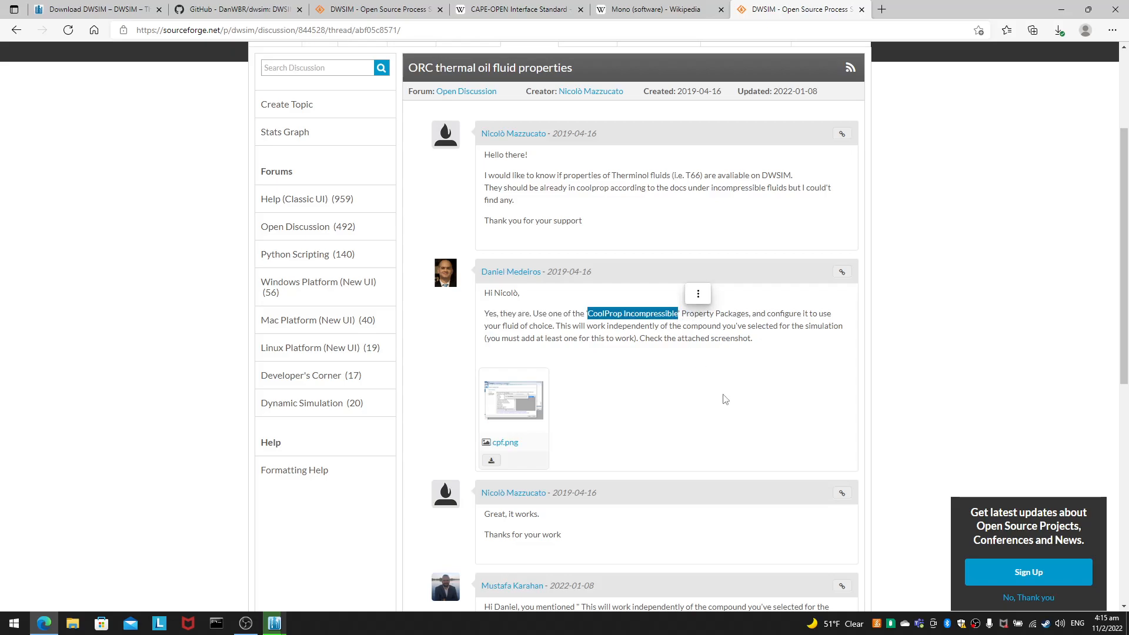
pyautogui.click(724, 401)
pyautogui.scroll(-4, 735, 402)
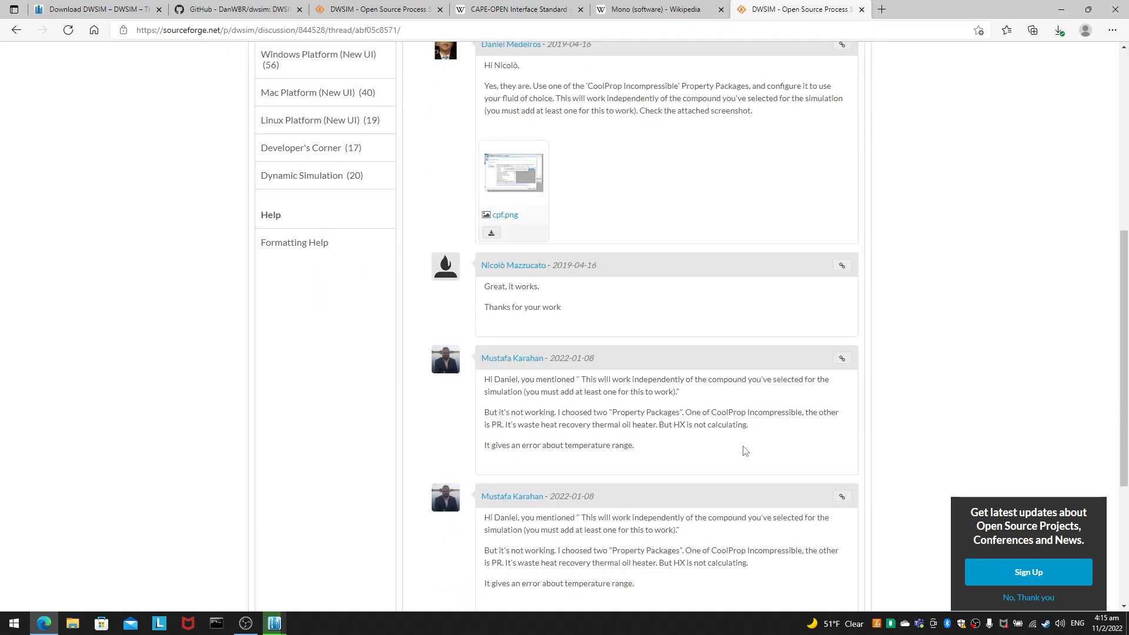
pyautogui.scroll(-4, 744, 469)
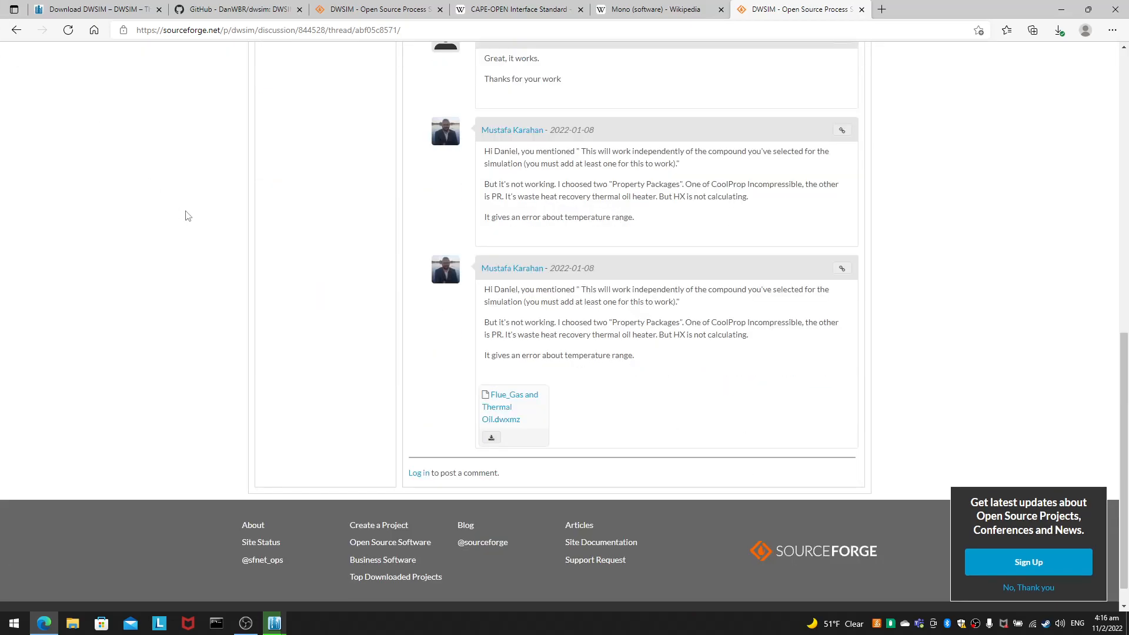
pyautogui.scroll(6, 202, 231)
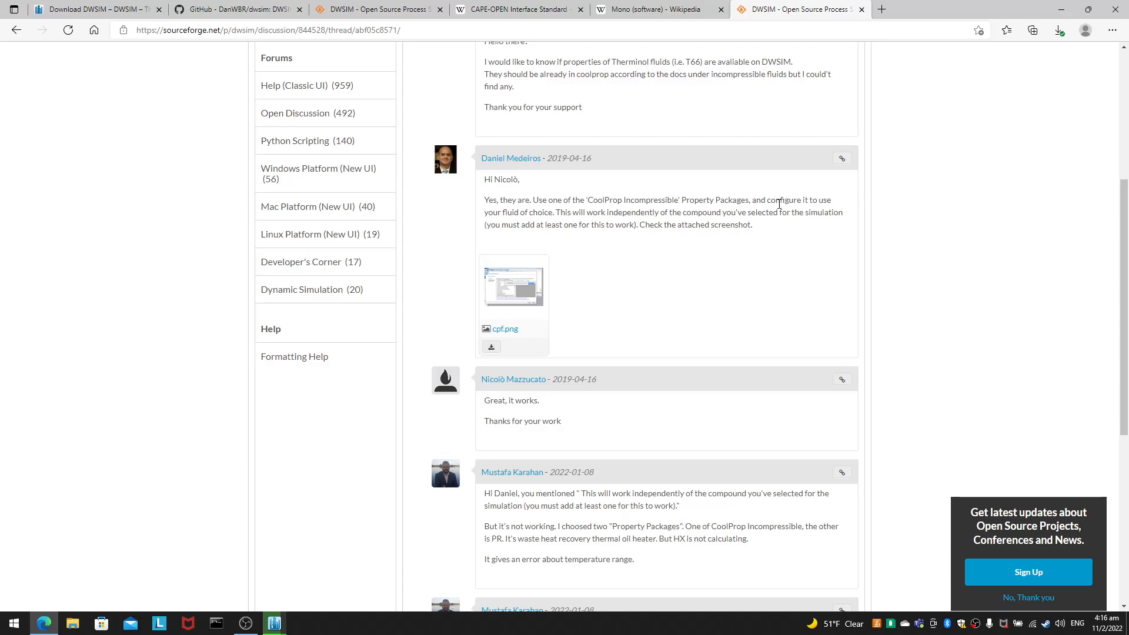
pyautogui.moveTo(752, 200); pyautogui.dragTo(780, 238)
pyautogui.click(614, 241)
pyautogui.click(789, 268)
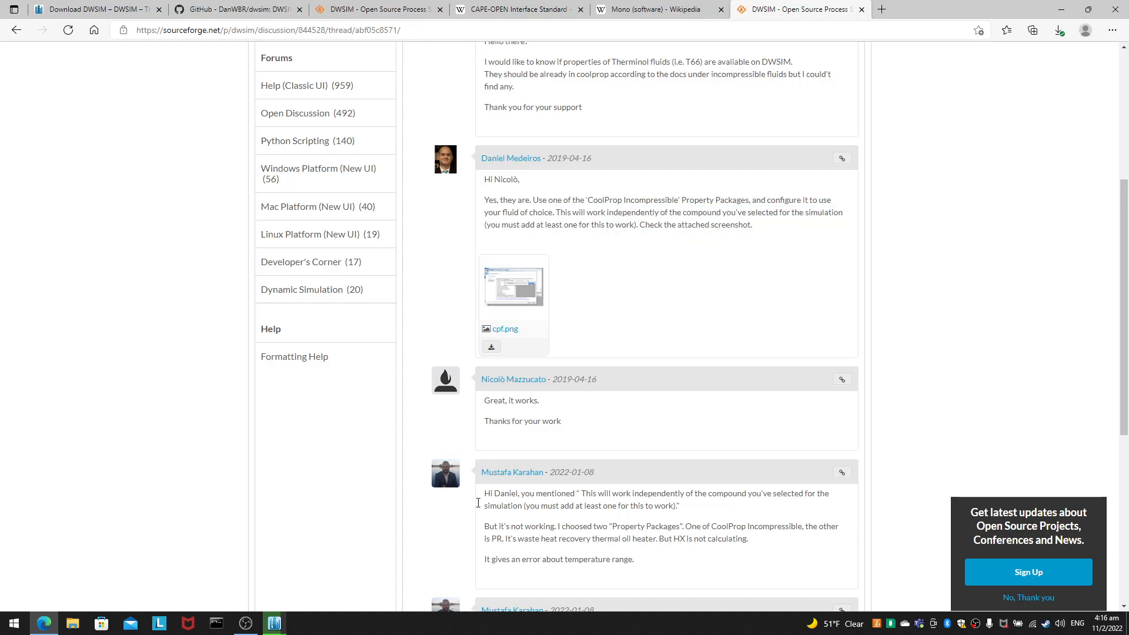
# Step: Switch to DWSIM's Simulation Configuration Wizard and add the CoolProp (Incompressible Fluids) property package to the simulation
pyautogui.click(274, 623)
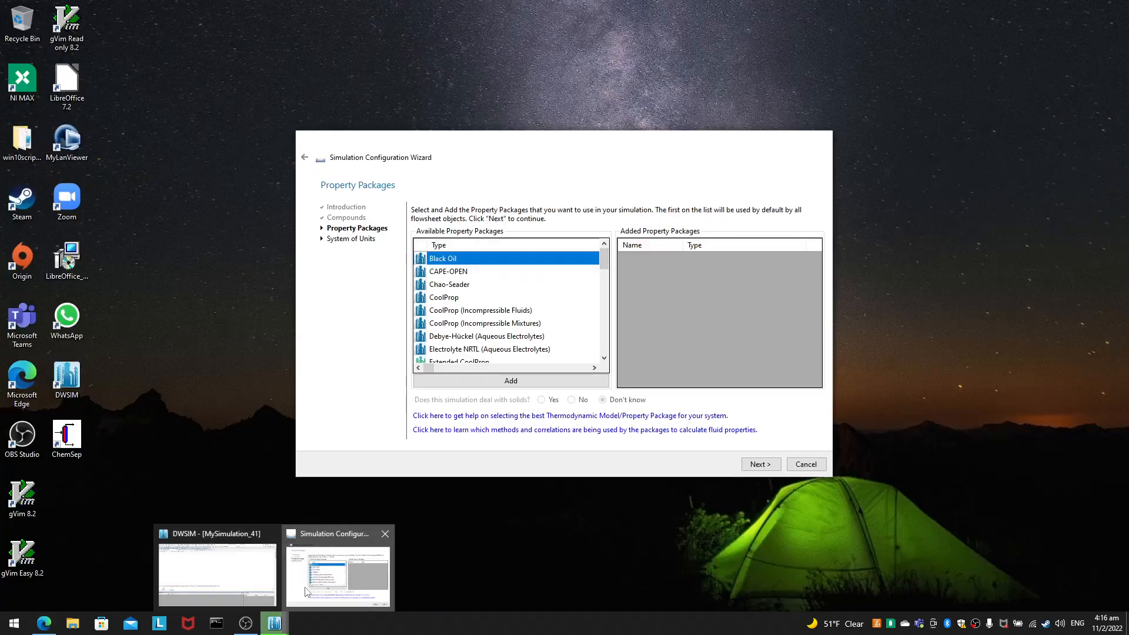
pyautogui.click(307, 588)
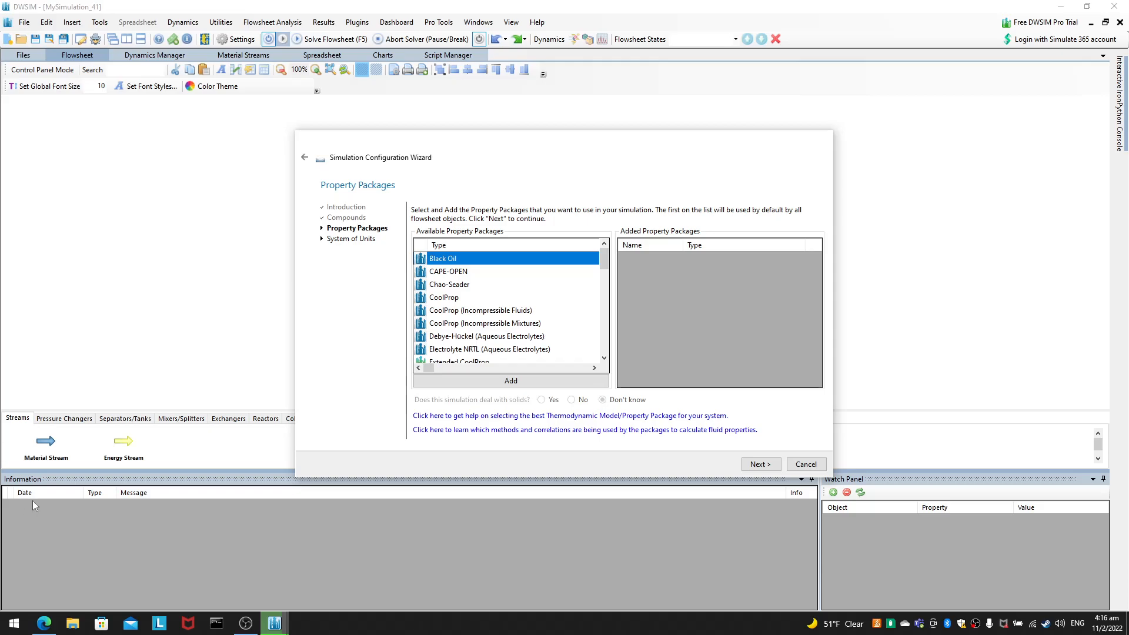
pyautogui.click(39, 629)
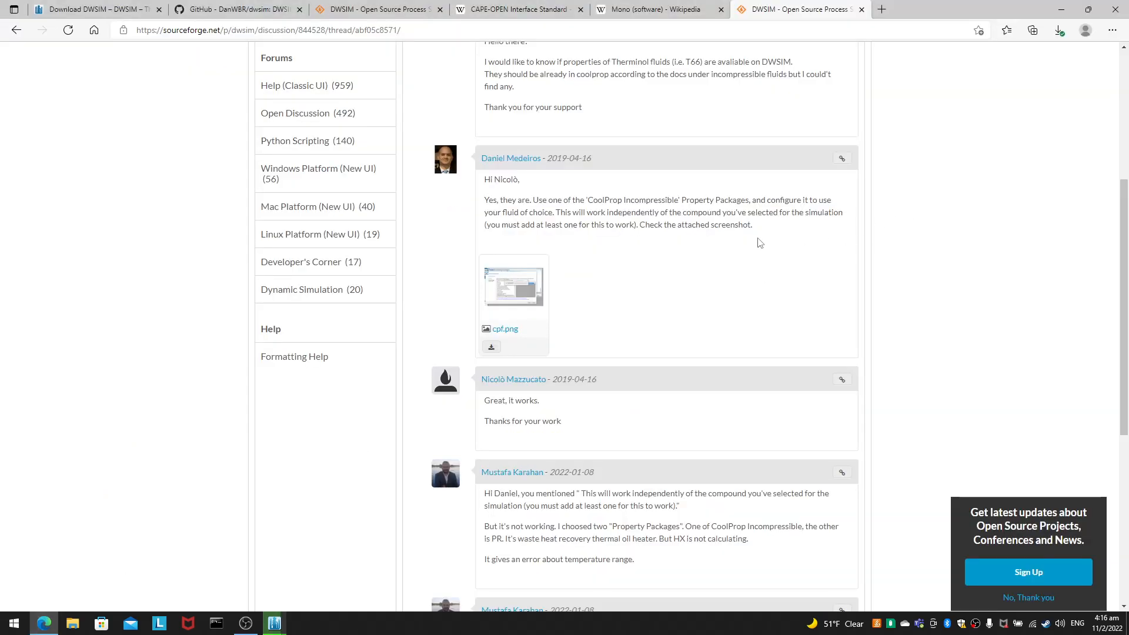
pyautogui.moveTo(274, 623)
pyautogui.click(333, 564)
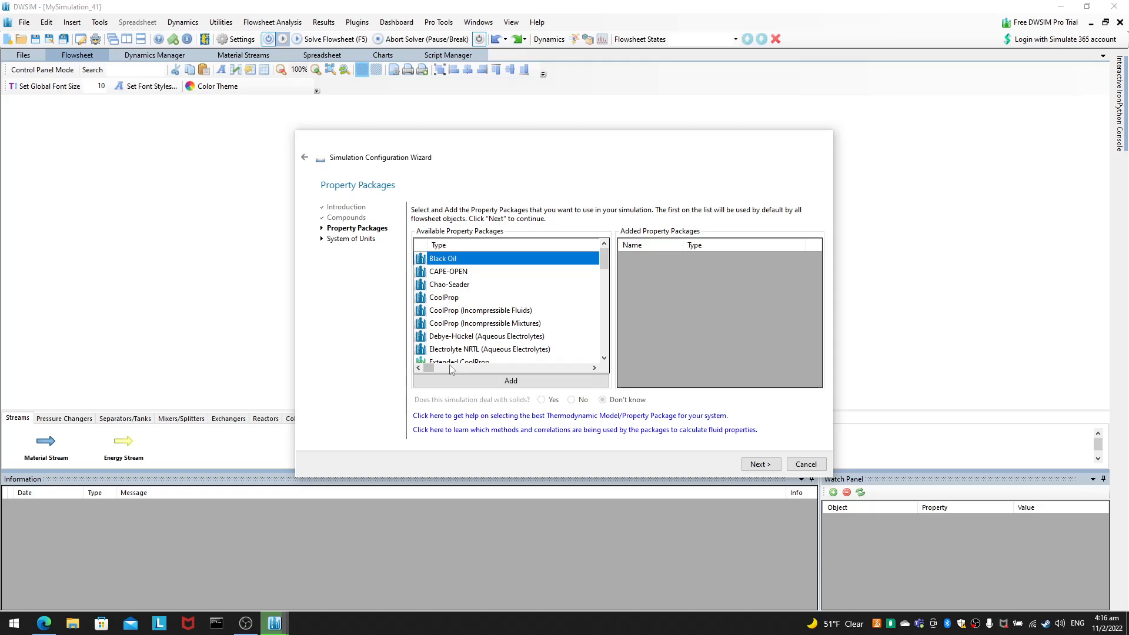
pyautogui.click(495, 312)
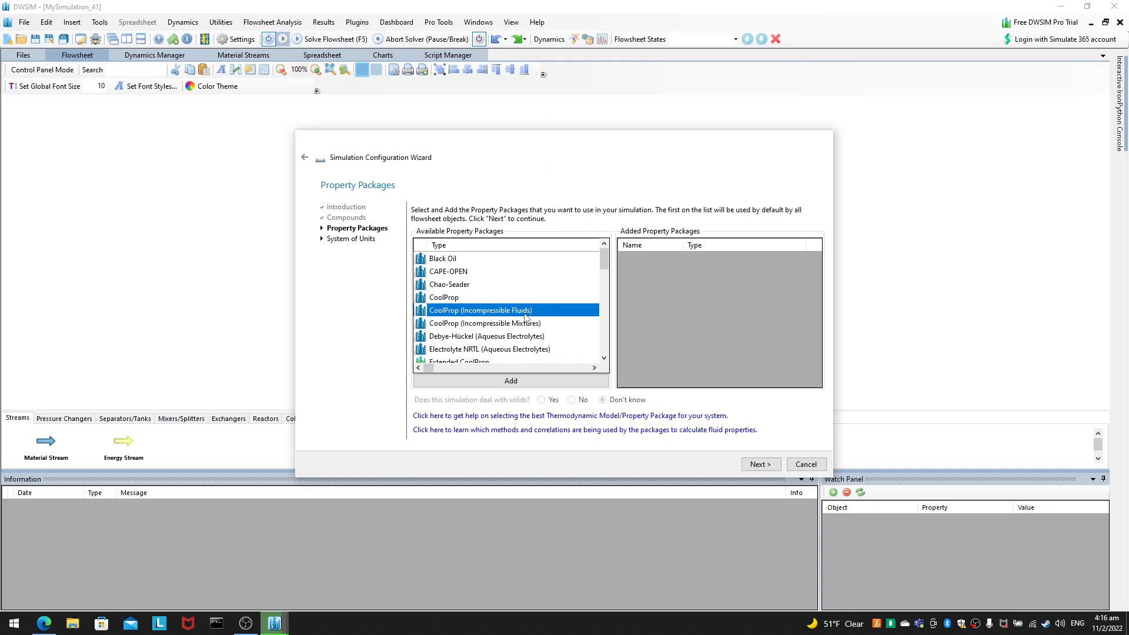
pyautogui.click(528, 383)
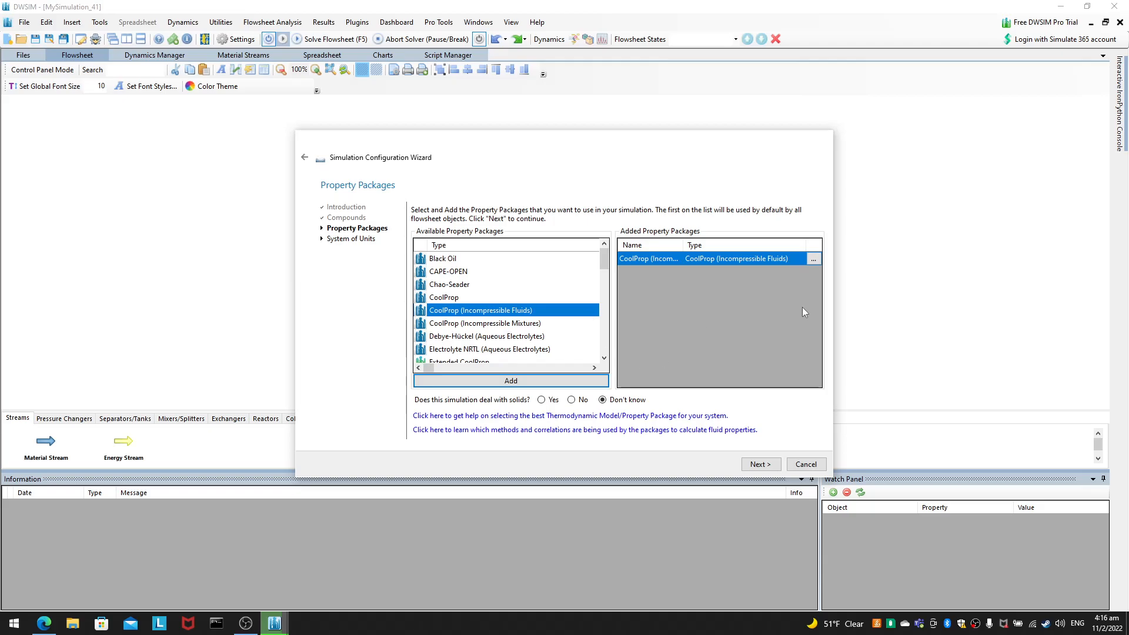
# Step: Configure the added CoolProp (Incompressible Fluids) package to use TVP1 (TherminolVP1) as its fluid
pyautogui.click(813, 259)
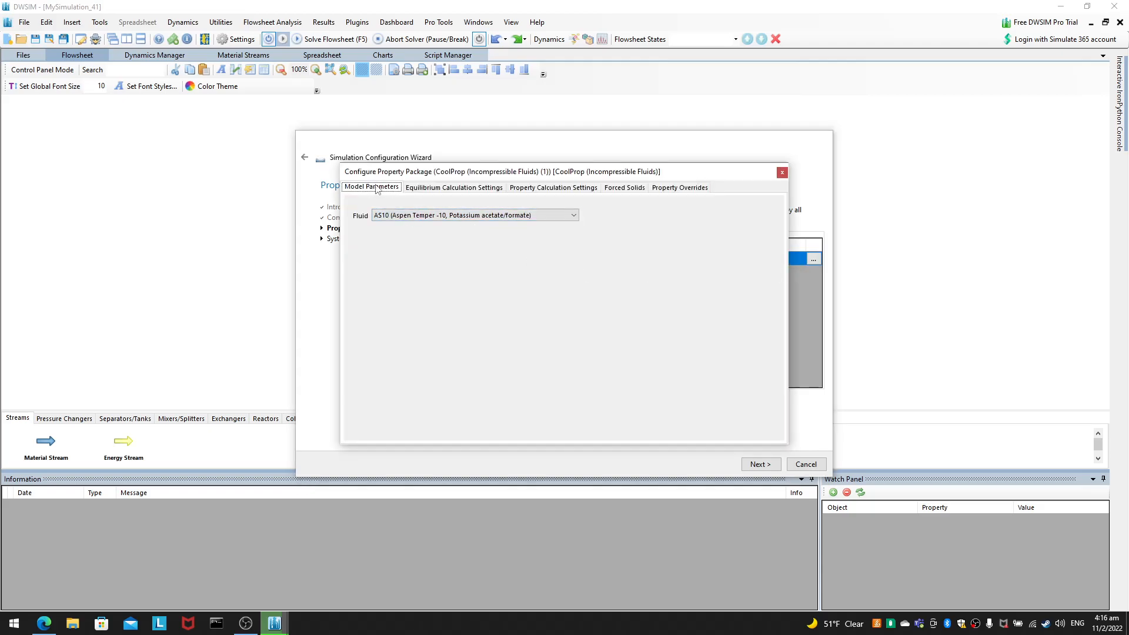
pyautogui.click(430, 215)
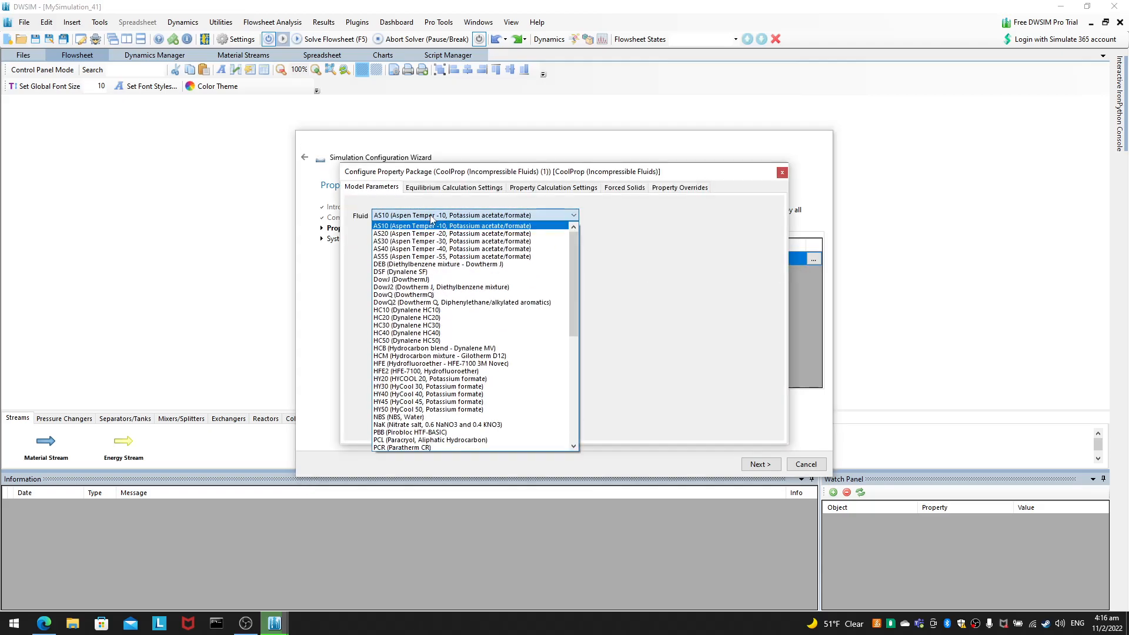
pyautogui.scroll(-1, 503, 306)
pyautogui.scroll(-7, 504, 305)
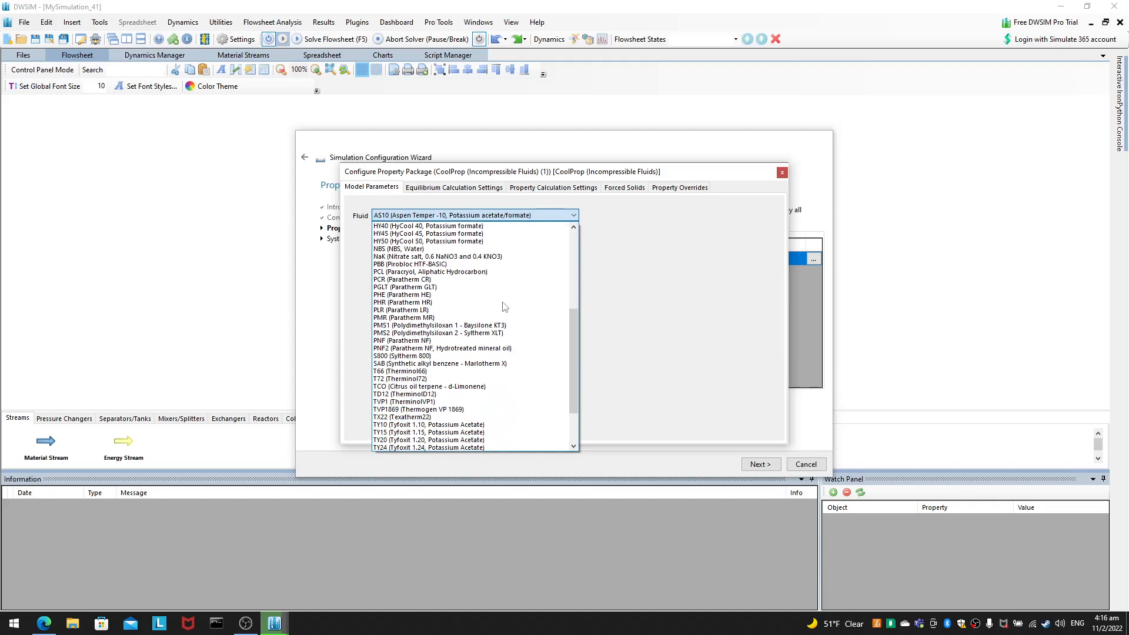
pyautogui.click(469, 402)
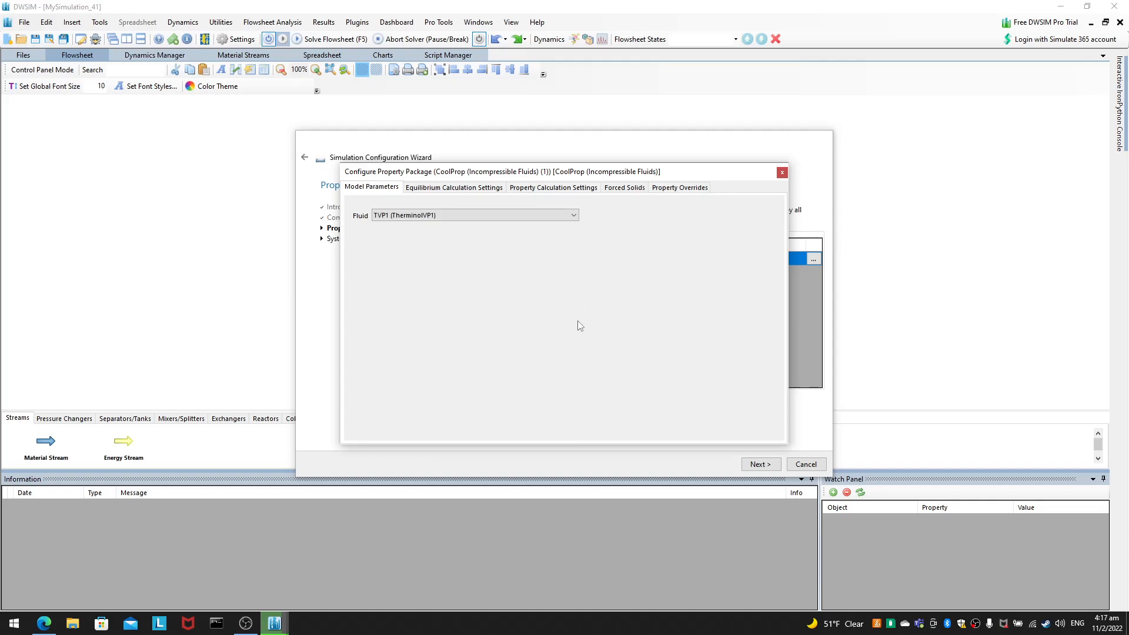
# Step: Review the package's equilibrium, property calculation, forced solids and override settings, then close them and advance the wizard to System of Units
pyautogui.click(473, 187)
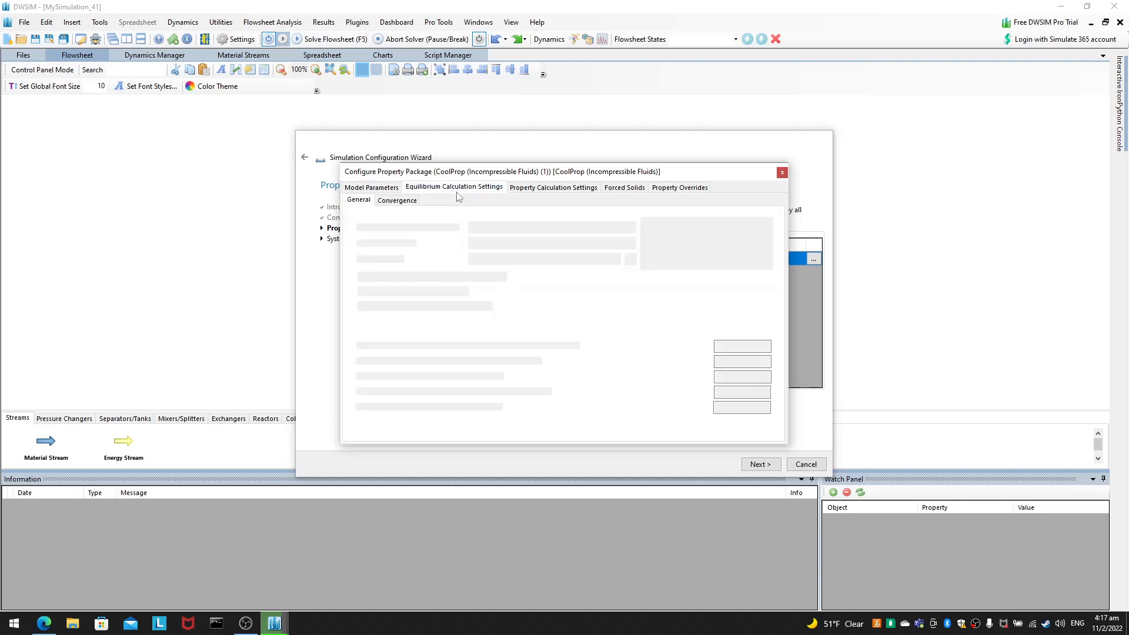
pyautogui.click(532, 192)
pyautogui.click(609, 192)
pyautogui.click(680, 188)
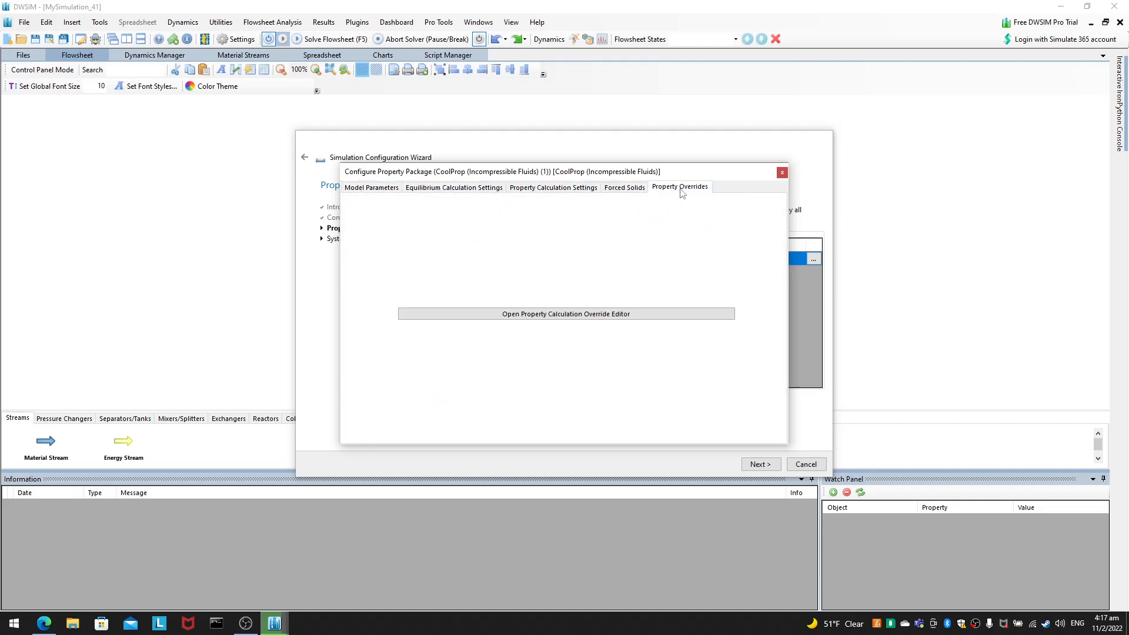
pyautogui.click(781, 173)
pyautogui.click(756, 464)
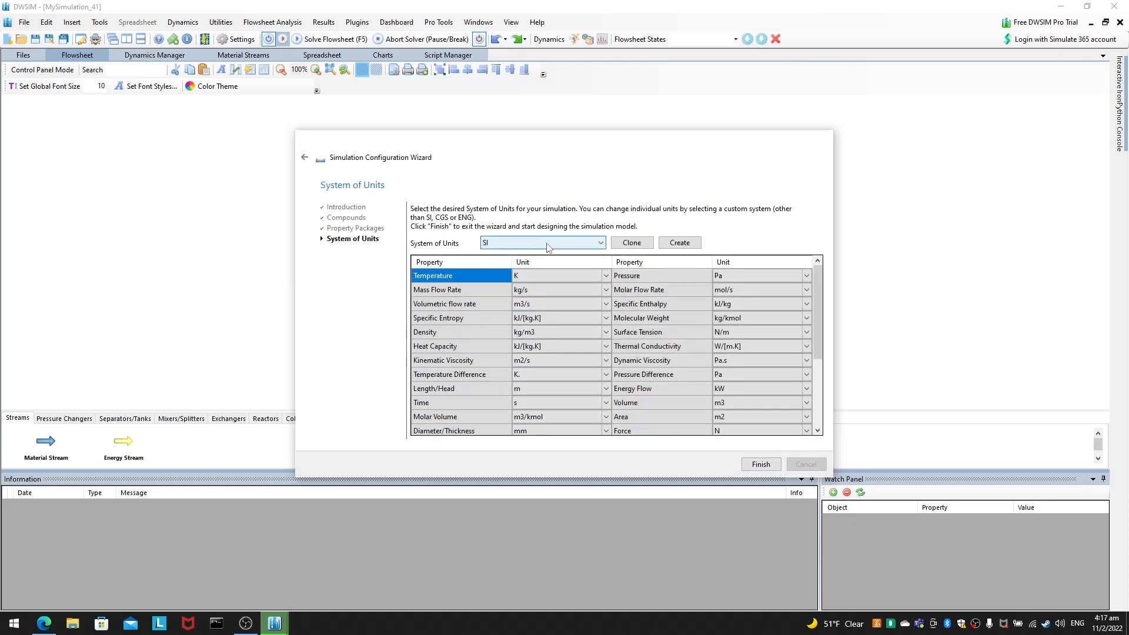
# Step: Examine the available systems of units and the units that the SI system assigns to each property
pyautogui.click(548, 243)
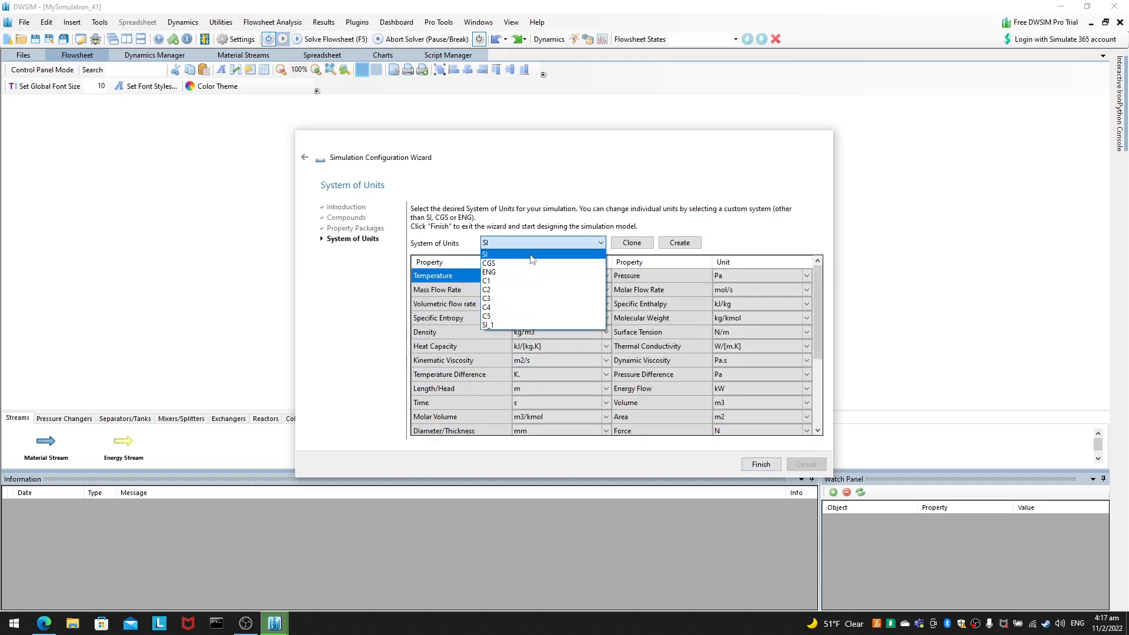
pyautogui.click(562, 206)
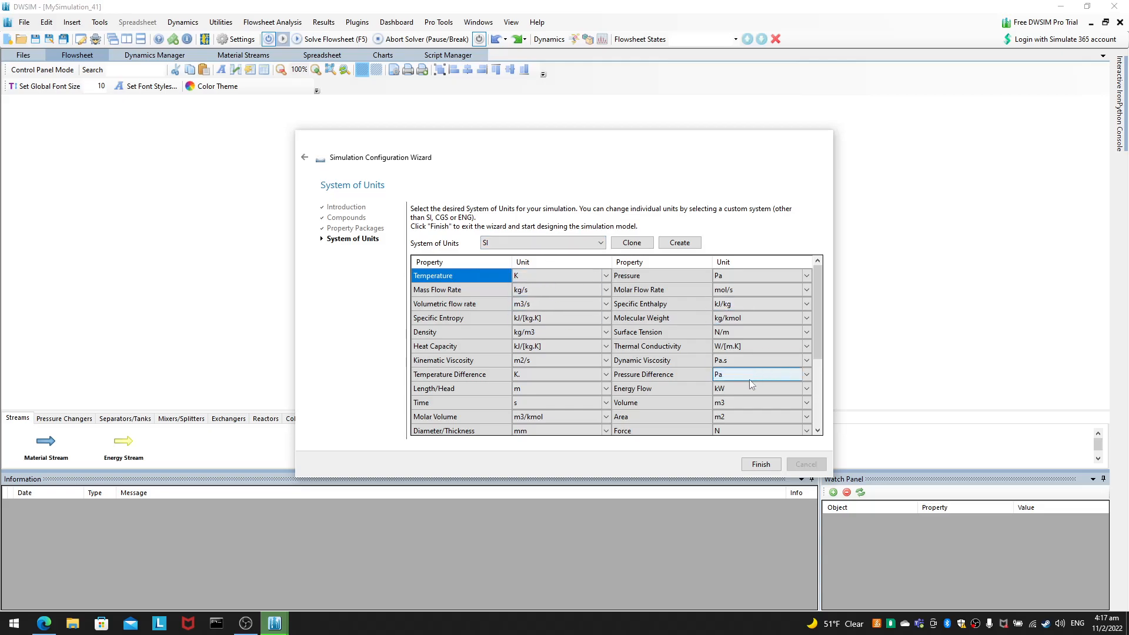
pyautogui.scroll(-3, 749, 376)
pyautogui.scroll(3, 756, 404)
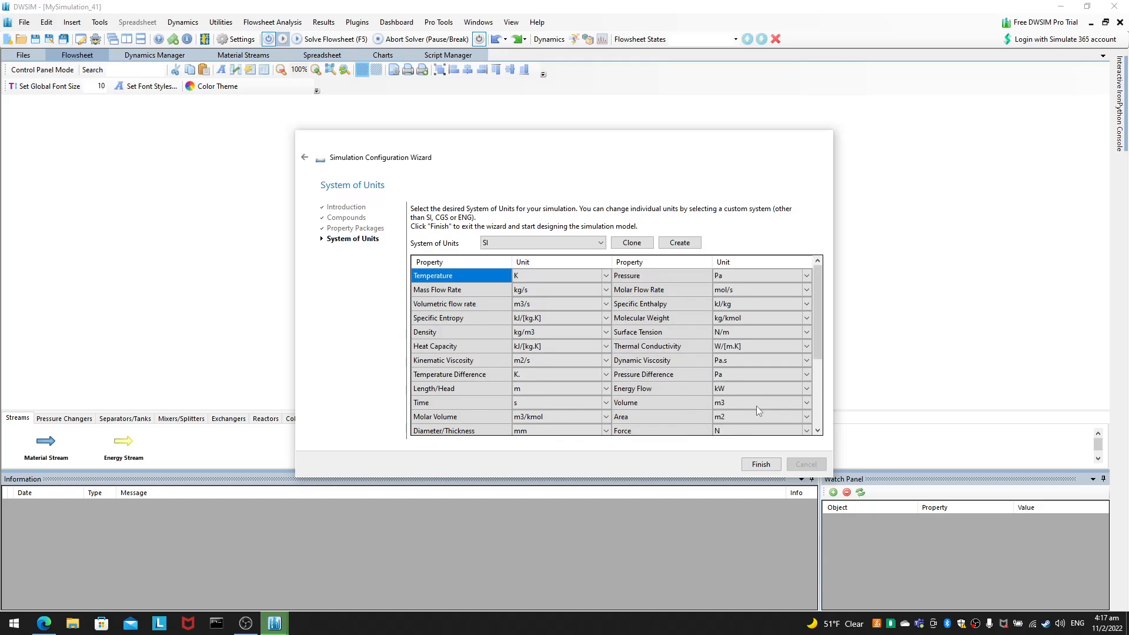
pyautogui.click(597, 276)
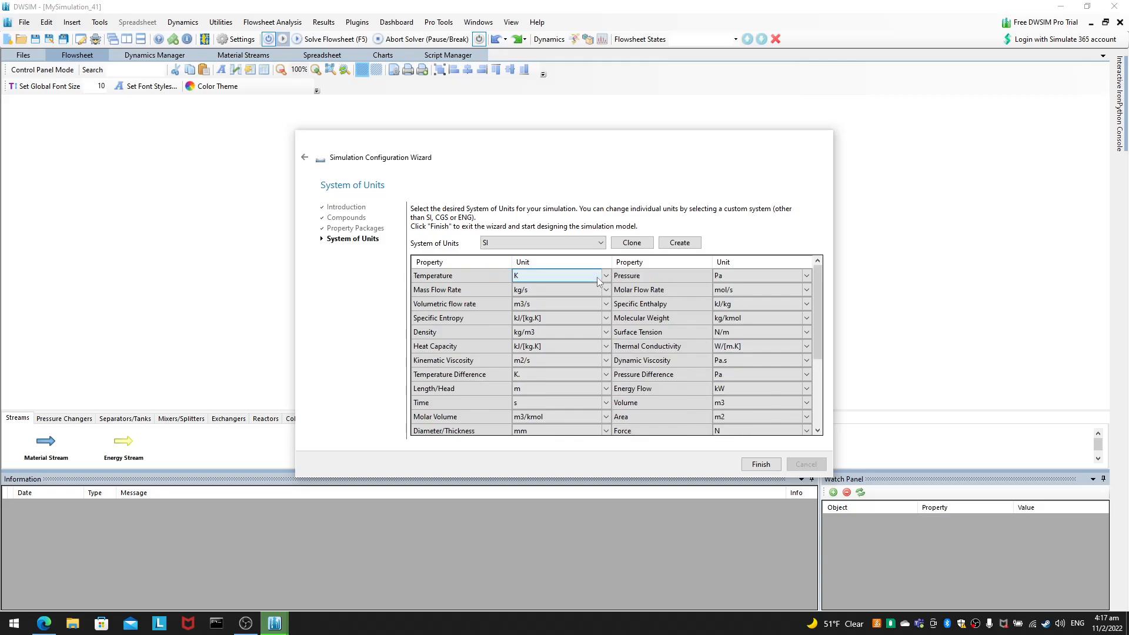
pyautogui.click(605, 294)
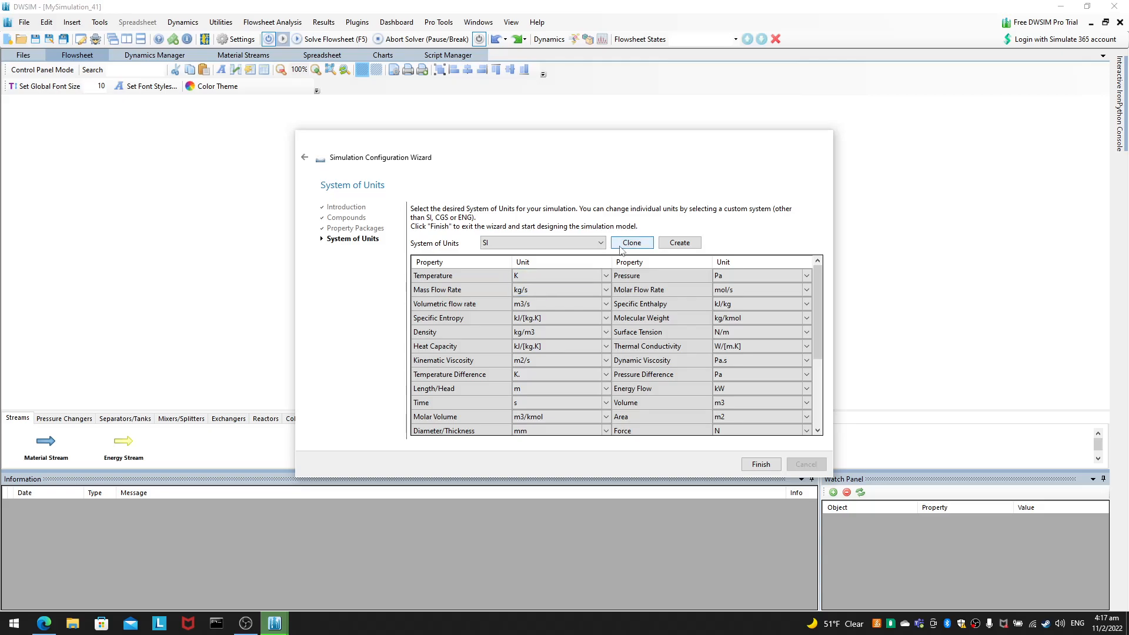
pyautogui.scroll(-3, 637, 368)
pyautogui.scroll(3, 638, 370)
pyautogui.click(612, 278)
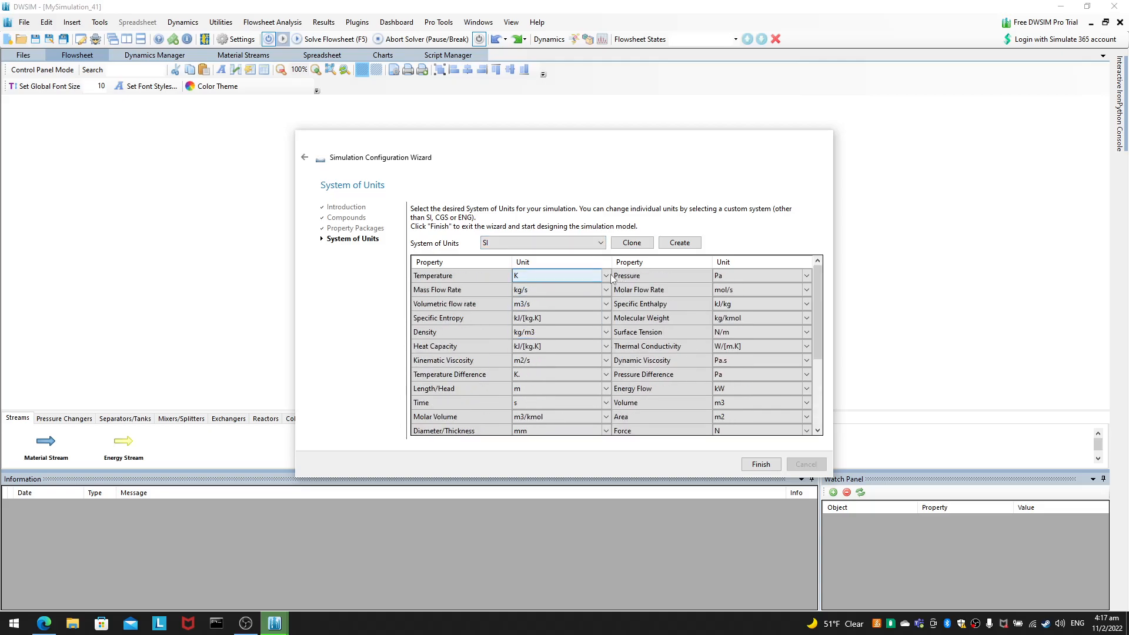
pyautogui.click(604, 291)
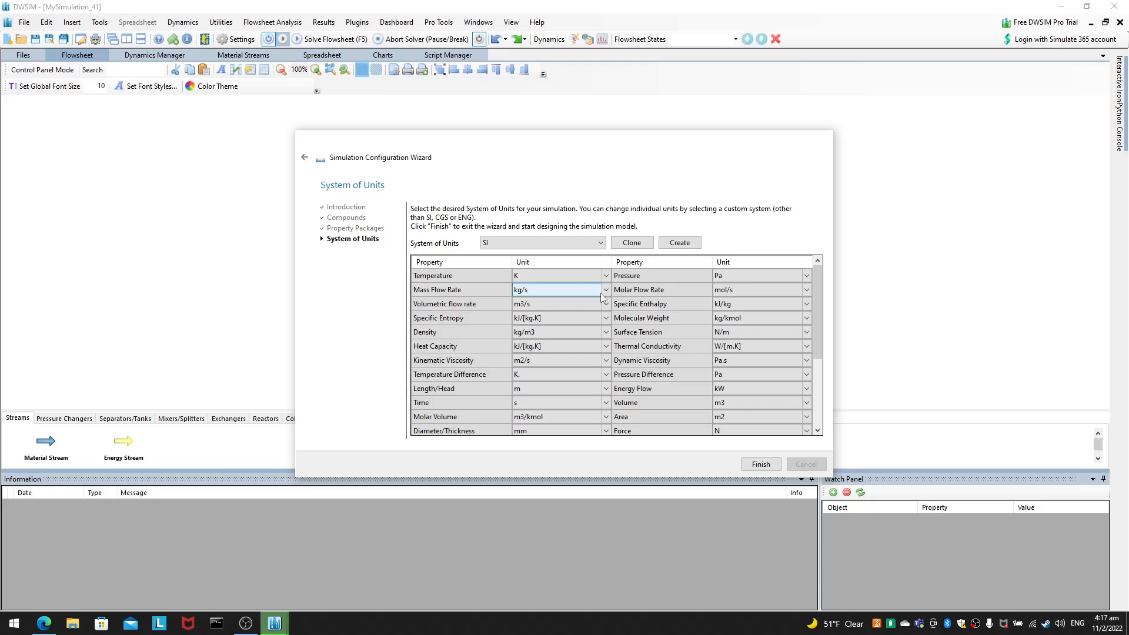
# Step: Clone the SI system of units and check the copy in the list of available systems
pyautogui.click(634, 245)
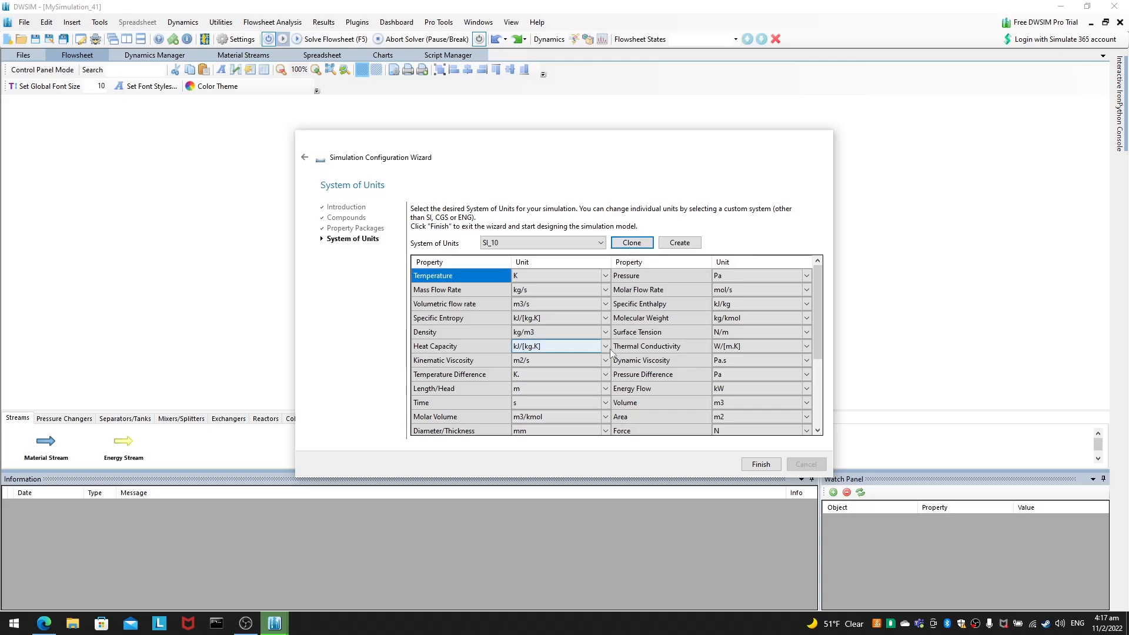
pyautogui.click(496, 243)
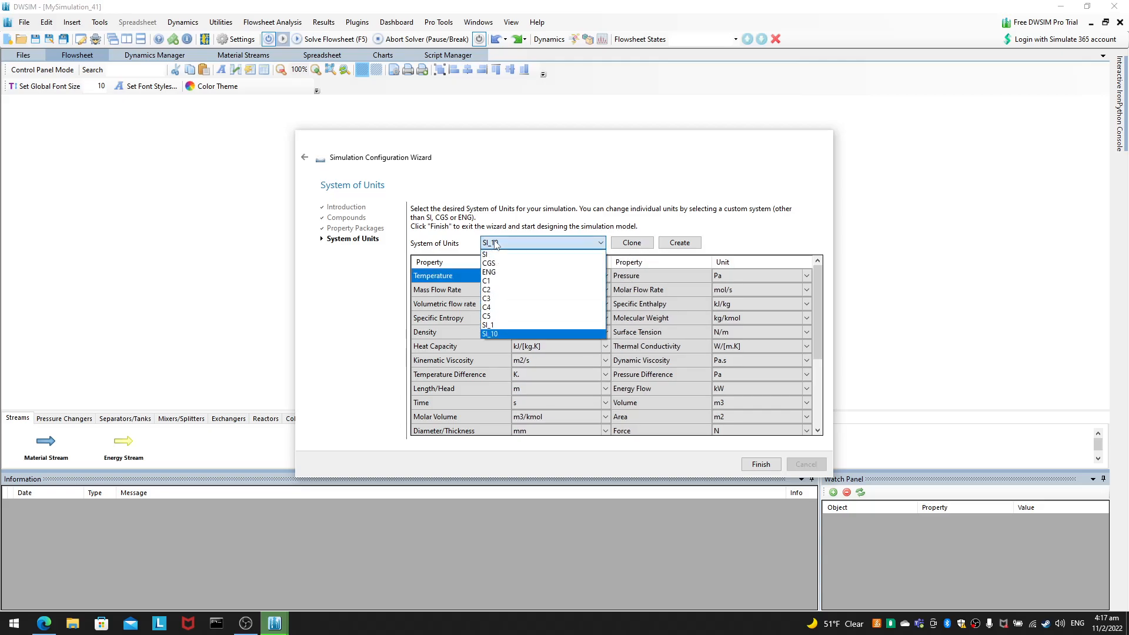
pyautogui.click(495, 244)
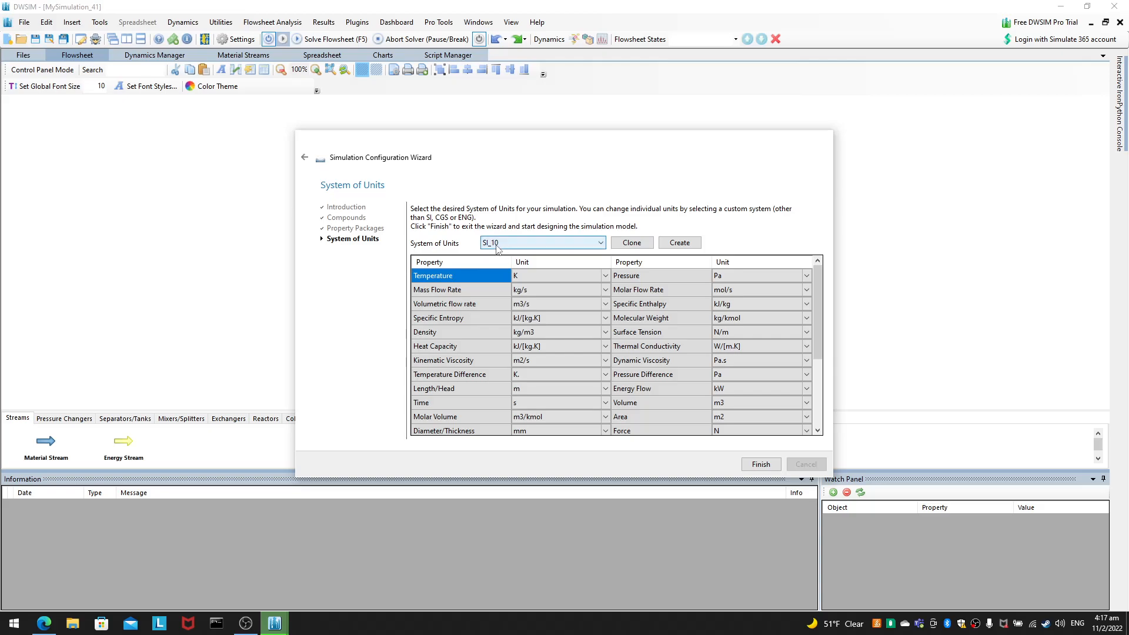
# Step: Start creating a custom system of units and name it myFavUnits
pyautogui.click(680, 242)
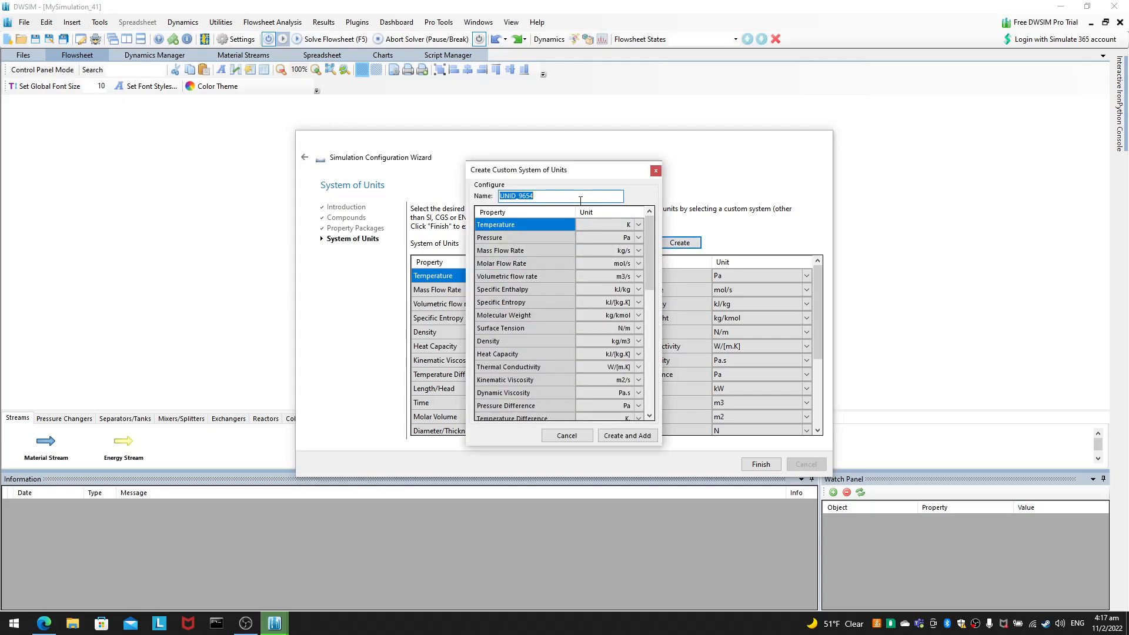
pyautogui.write('therminolSimulationUNit')
pyautogui.hotkey('ctrl', 'BackSpace')
pyautogui.press('BackSpace')
pyautogui.press('BackSpace')
pyautogui.press('BackSpace')
pyautogui.press('BackSpace')
pyautogui.press('BackSpace')
pyautogui.press('BackSpace')
pyautogui.press('BackSpace')
pyautogui.press('BackSpace')
pyautogui.press('BackSpace')
pyautogui.press('BackSpace')
pyautogui.press('BackSpace')
pyautogui.press('BackSpace')
pyautogui.press('BackSpace')
pyautogui.press('BackSpace')
pyautogui.press('BackSpace')
pyautogui.press('BackSpace')
pyautogui.press('BackSpace')
pyautogui.press('BackSpace')
pyautogui.press('BackSpace')
pyautogui.press('BackSpace')
pyautogui.write('myFacvvUnits')
# Step: Set the custom system's temperature unit to C and check the units offered for pressure
pyautogui.click(638, 230)
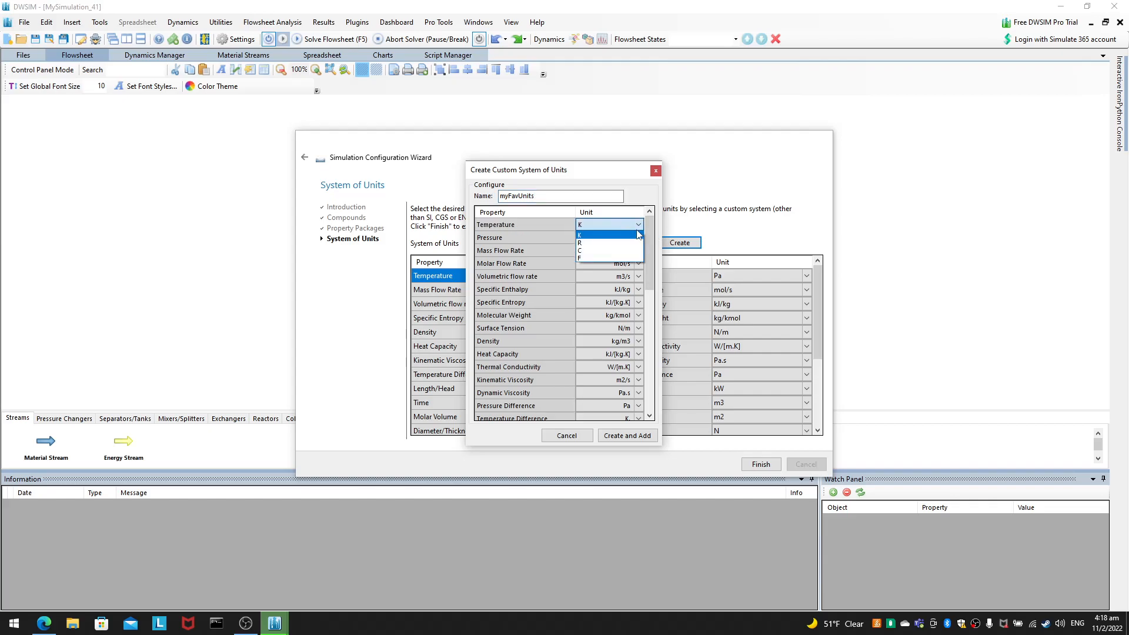
pyautogui.click(627, 251)
pyautogui.click(634, 241)
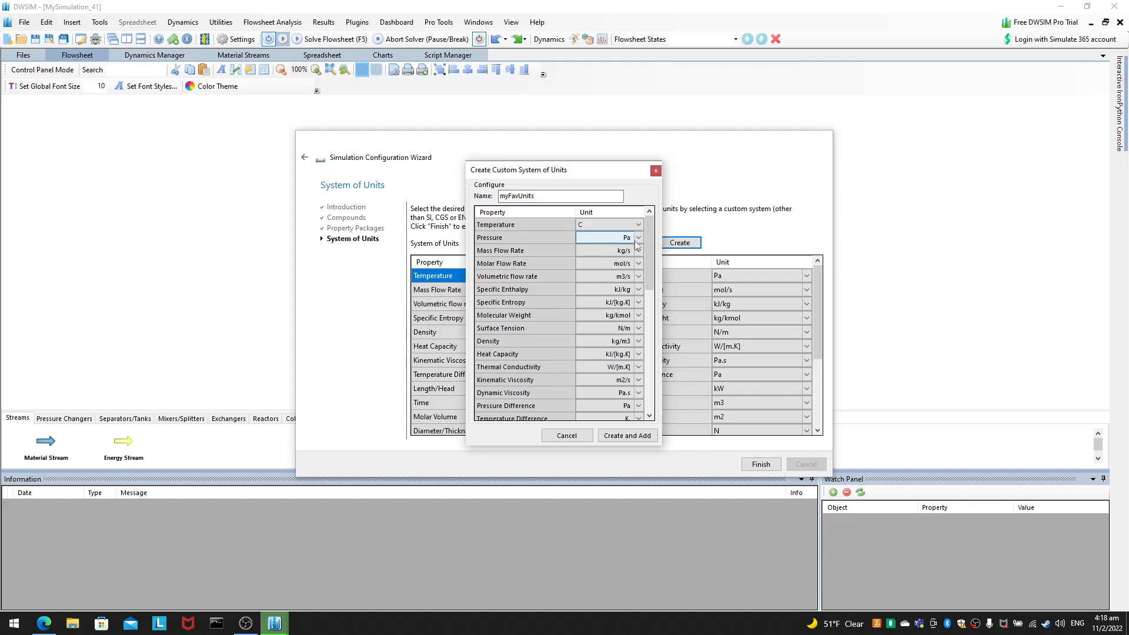
pyautogui.click(637, 241)
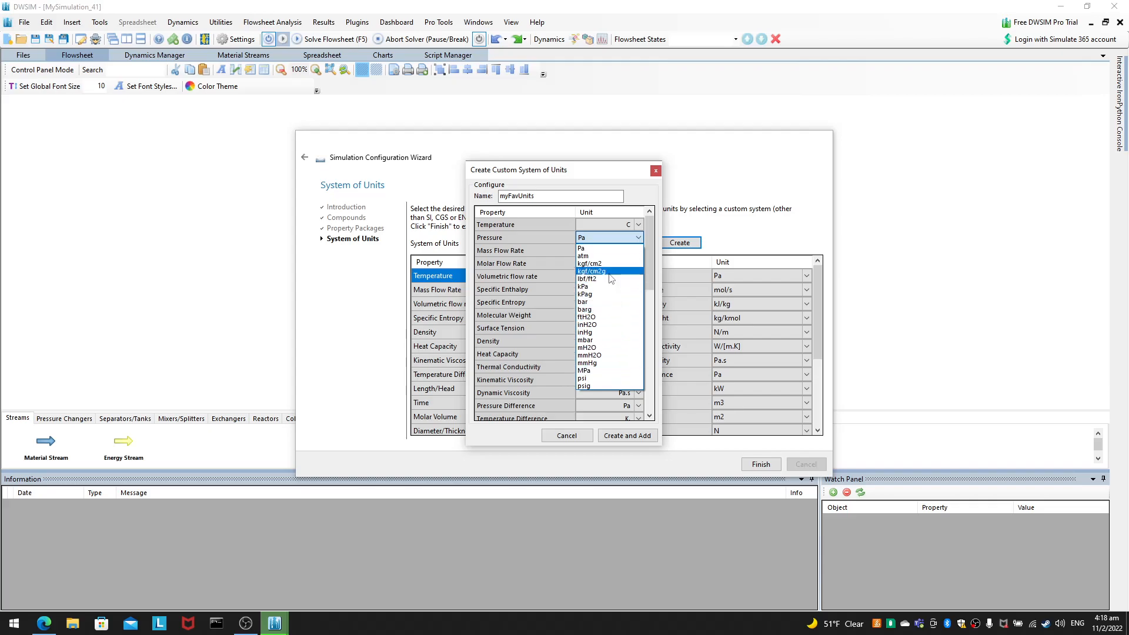
pyautogui.click(630, 239)
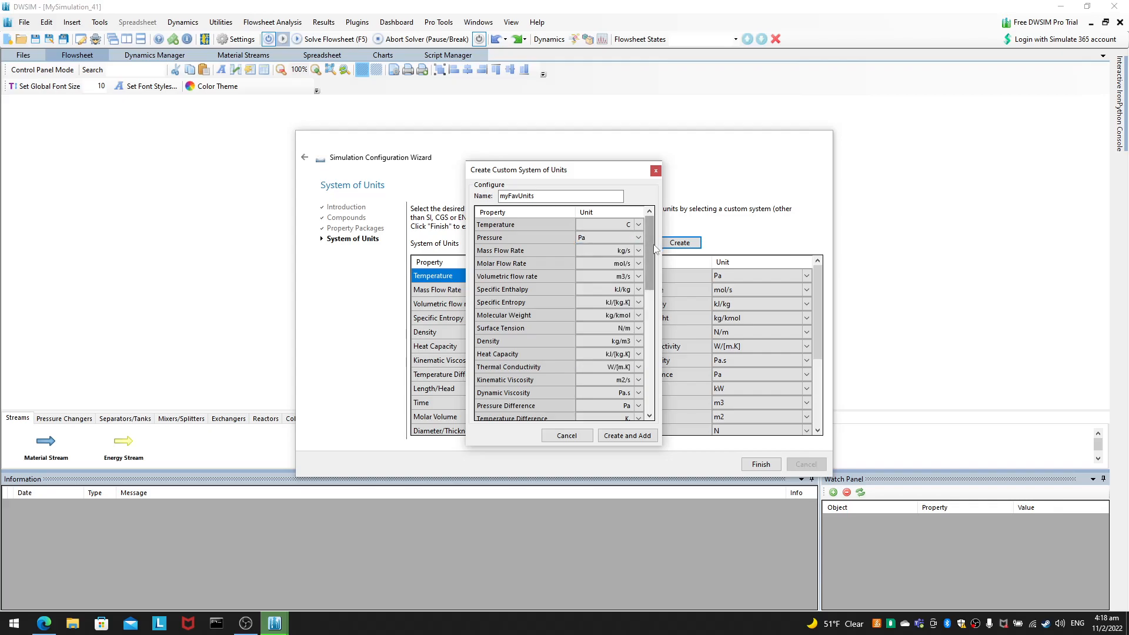
# Step: Set the custom system's mass flow rate unit to kg/h
pyautogui.click(626, 252)
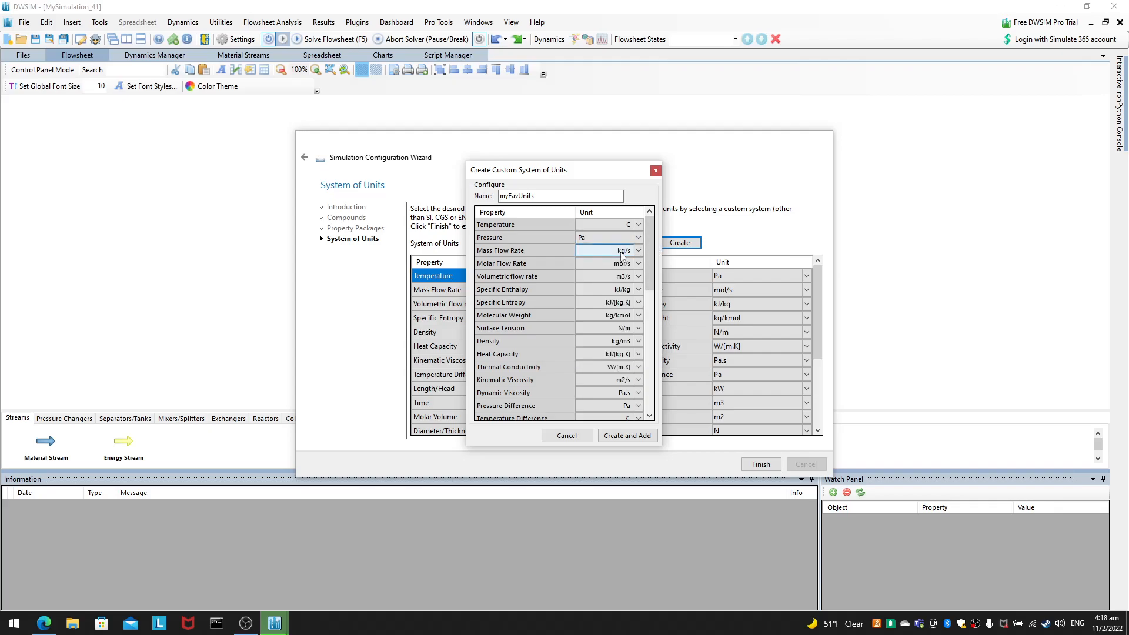
pyautogui.click(626, 252)
pyautogui.click(625, 252)
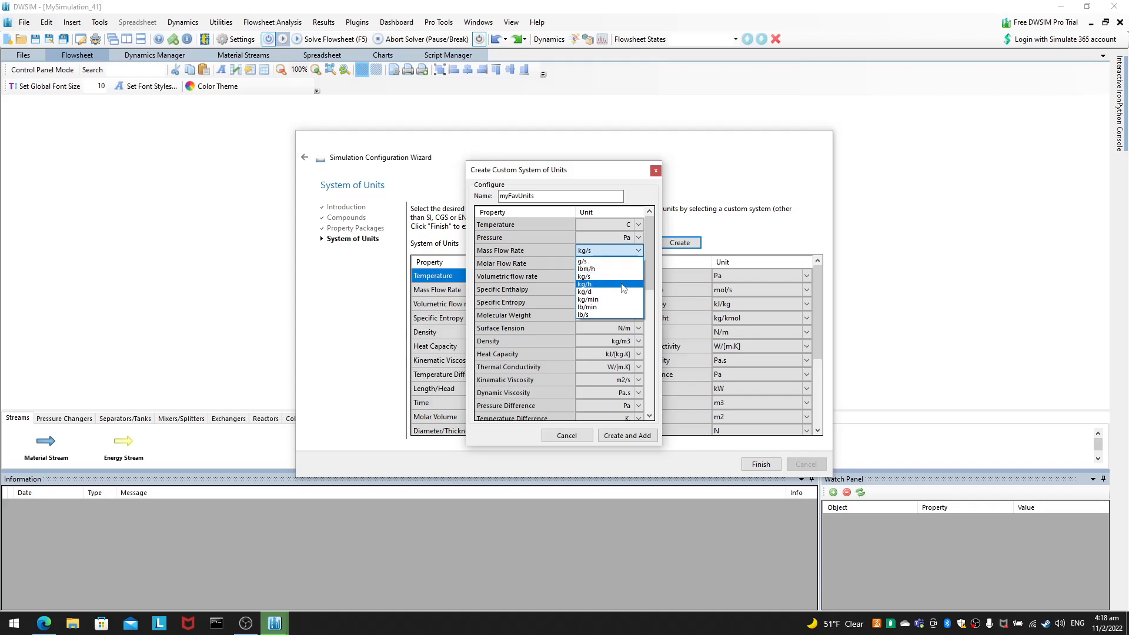
pyautogui.click(624, 288)
# Step: Check the units offered for the molar and volumetric flow rates
pyautogui.click(641, 265)
pyautogui.click(641, 274)
pyautogui.click(641, 274)
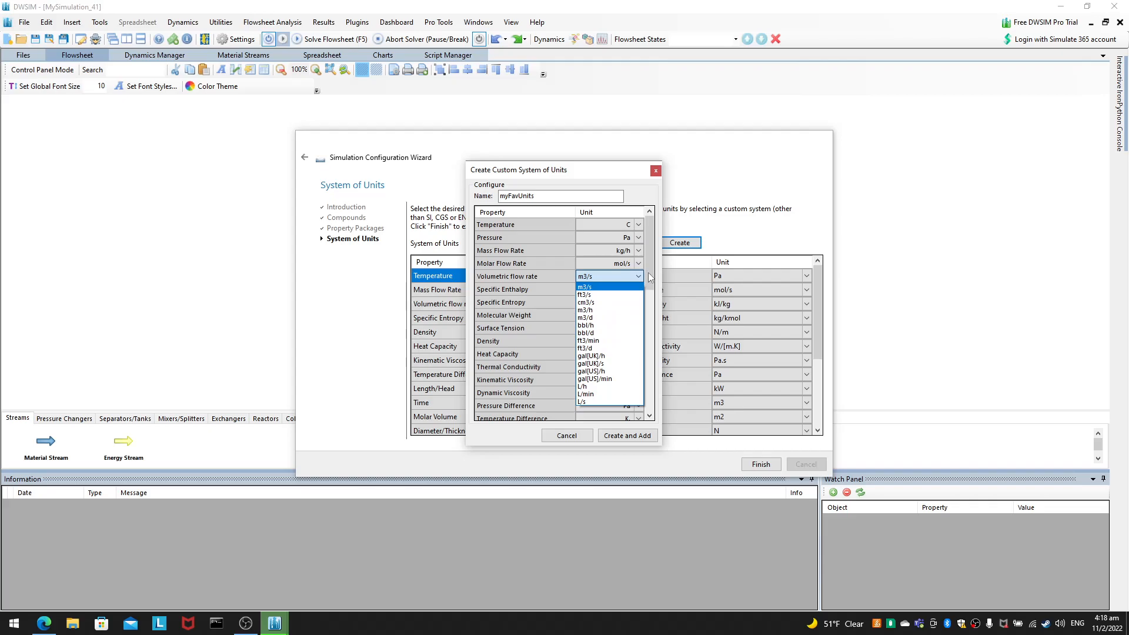
pyautogui.click(652, 273)
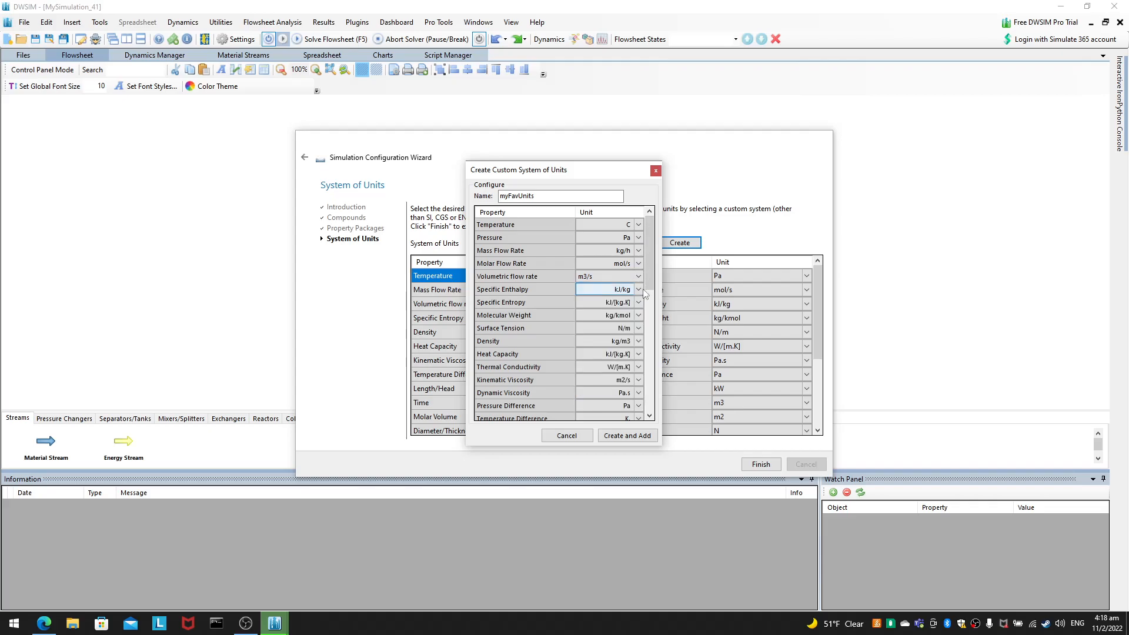
# Step: Create the myFavUnits system of units, add it to the simulation and finish the configuration wizard
pyautogui.moveTo(649, 289); pyautogui.dragTo(645, 411)
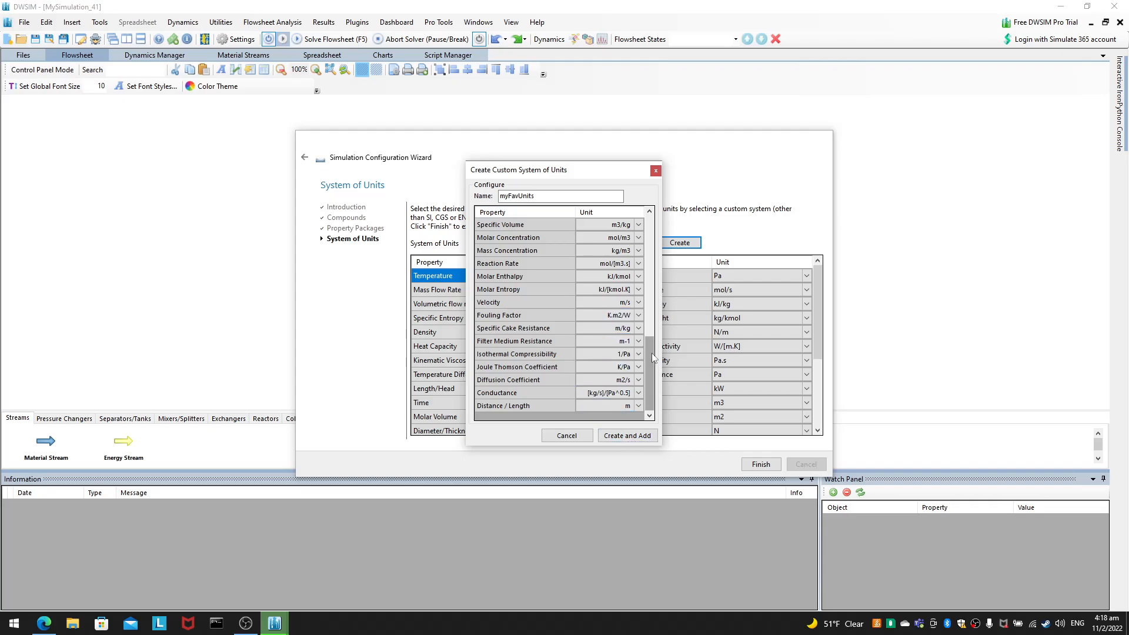
pyautogui.click(625, 441)
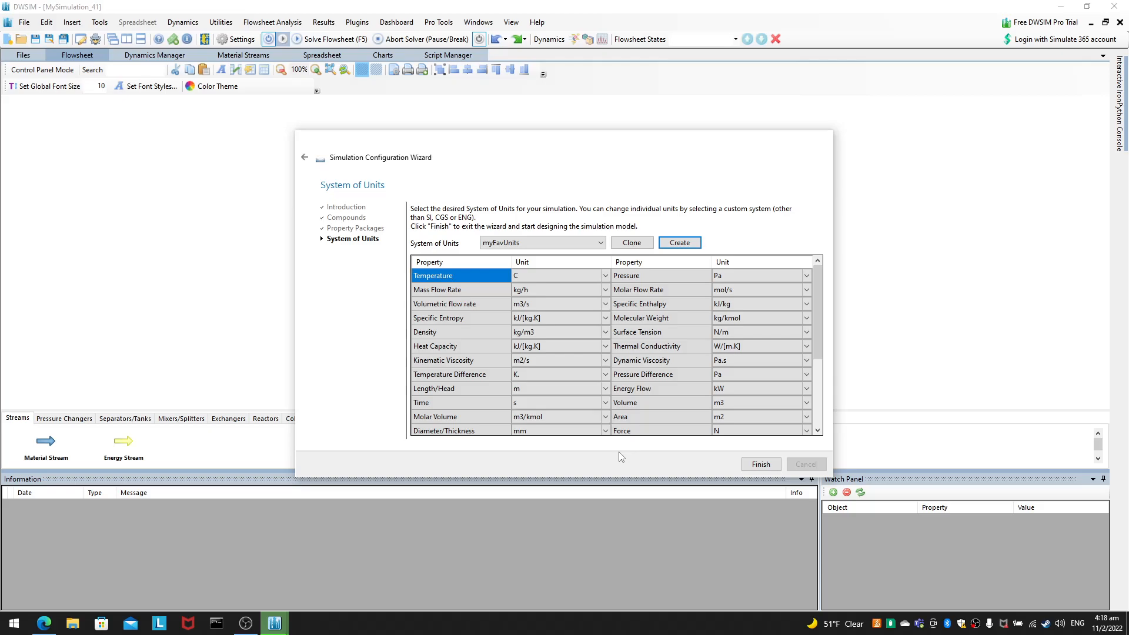
pyautogui.click(752, 465)
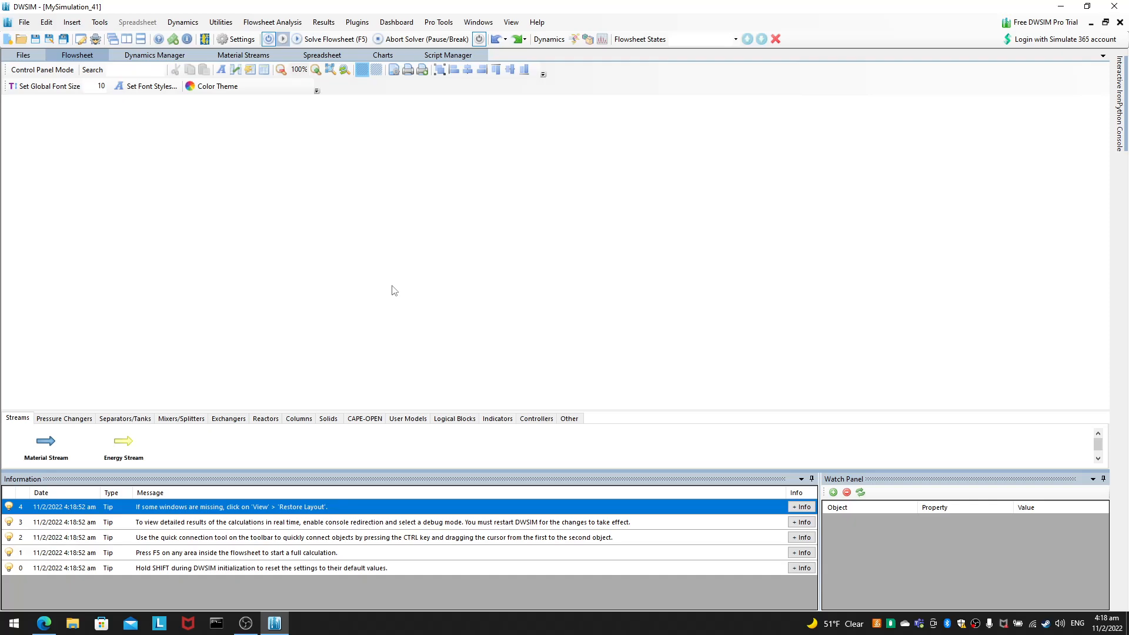
# Step: Open the simulation settings and look through the list of compounds to its end
pyautogui.click(42, 23)
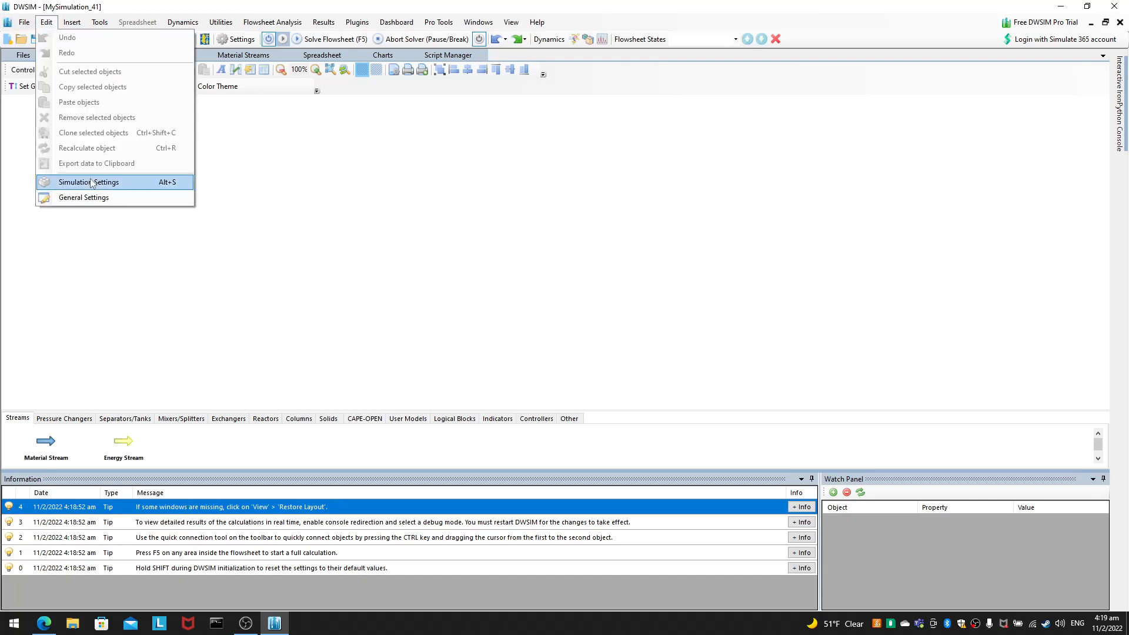
pyautogui.click(505, 298)
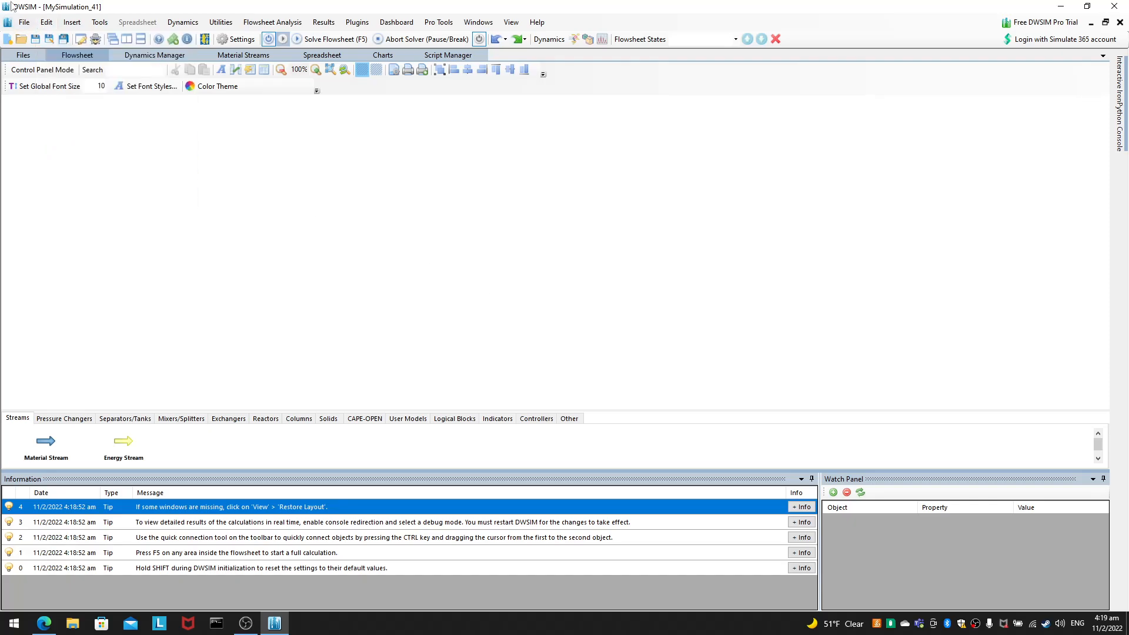
pyautogui.click(47, 24)
pyautogui.click(109, 182)
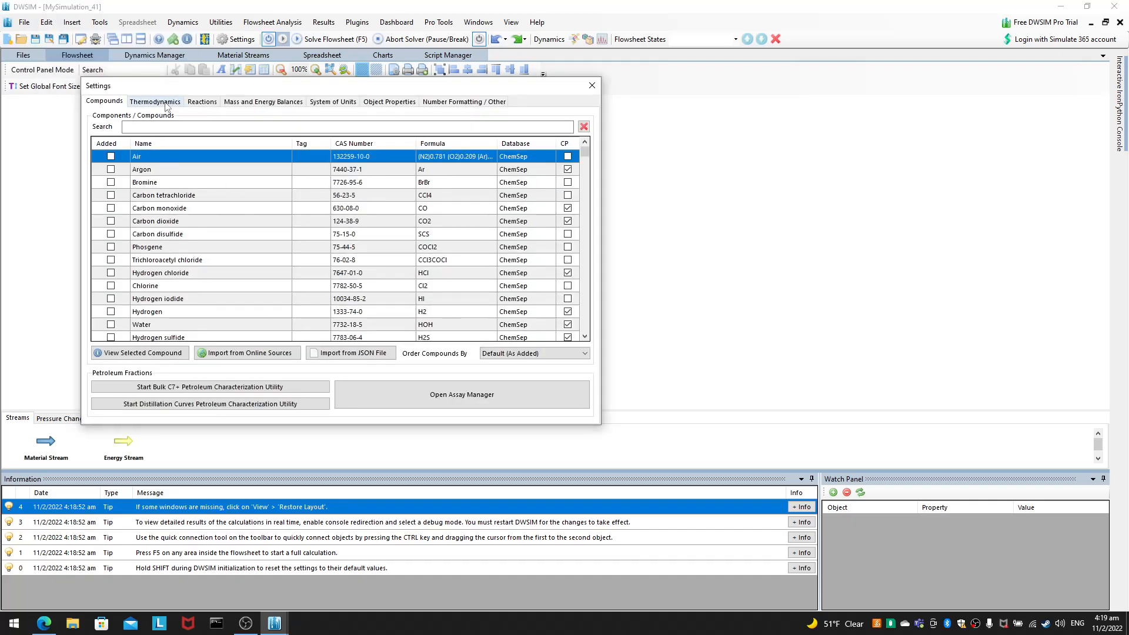
pyautogui.moveTo(583, 156); pyautogui.dragTo(576, 338)
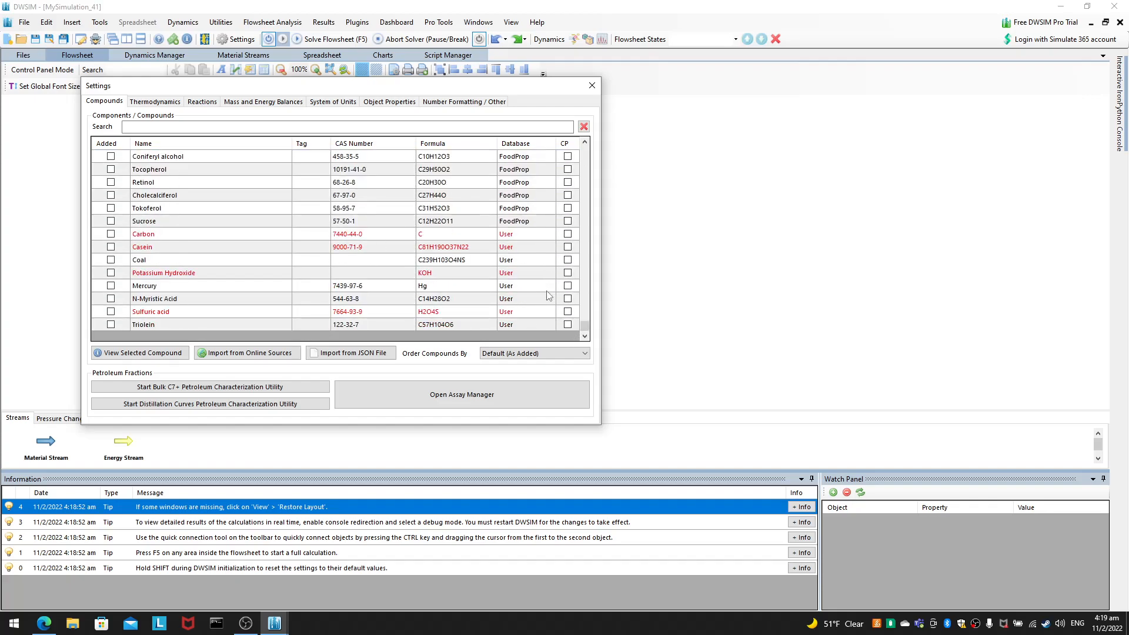
# Step: Check which fluid is configured in the added CoolProp (Incompressible Fluids) property package and return to the compounds
pyautogui.click(155, 102)
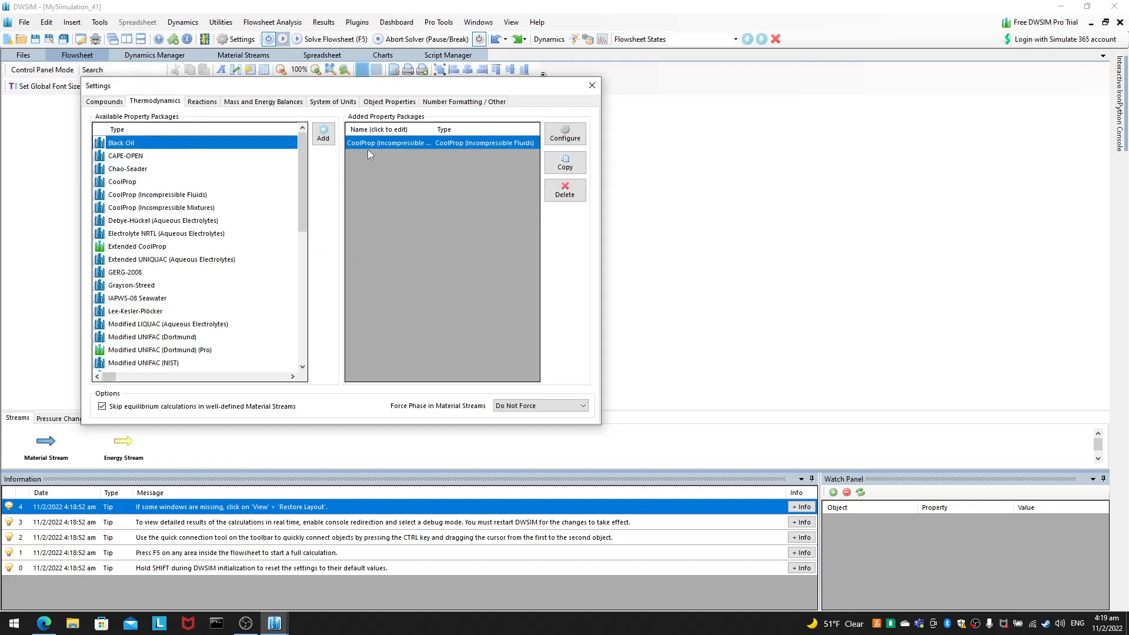
pyautogui.click(565, 134)
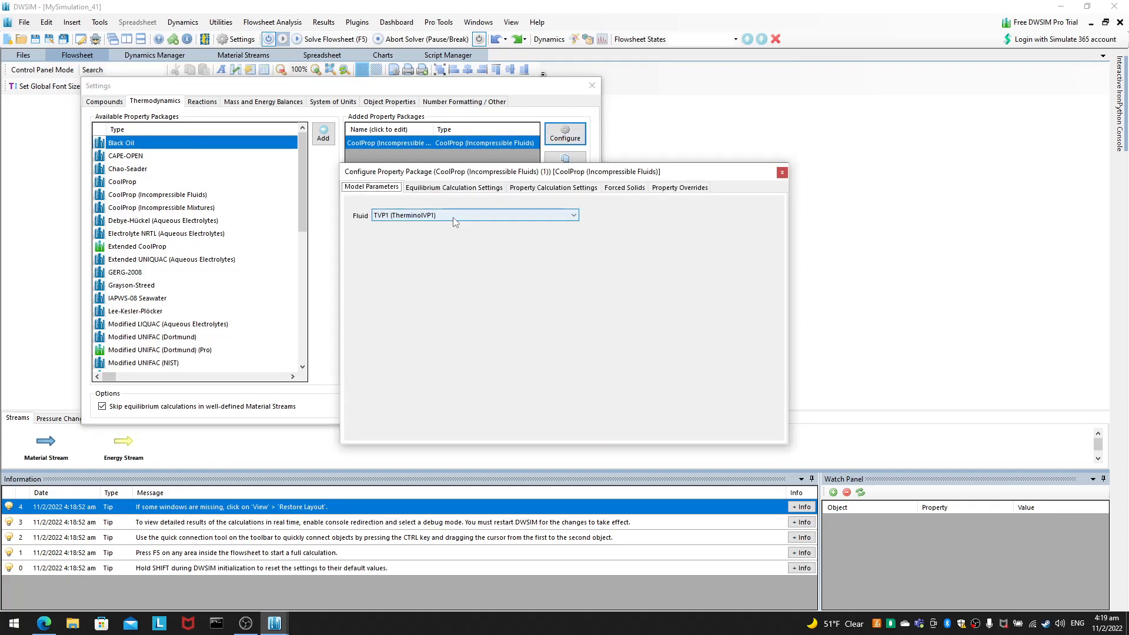
pyautogui.click(782, 172)
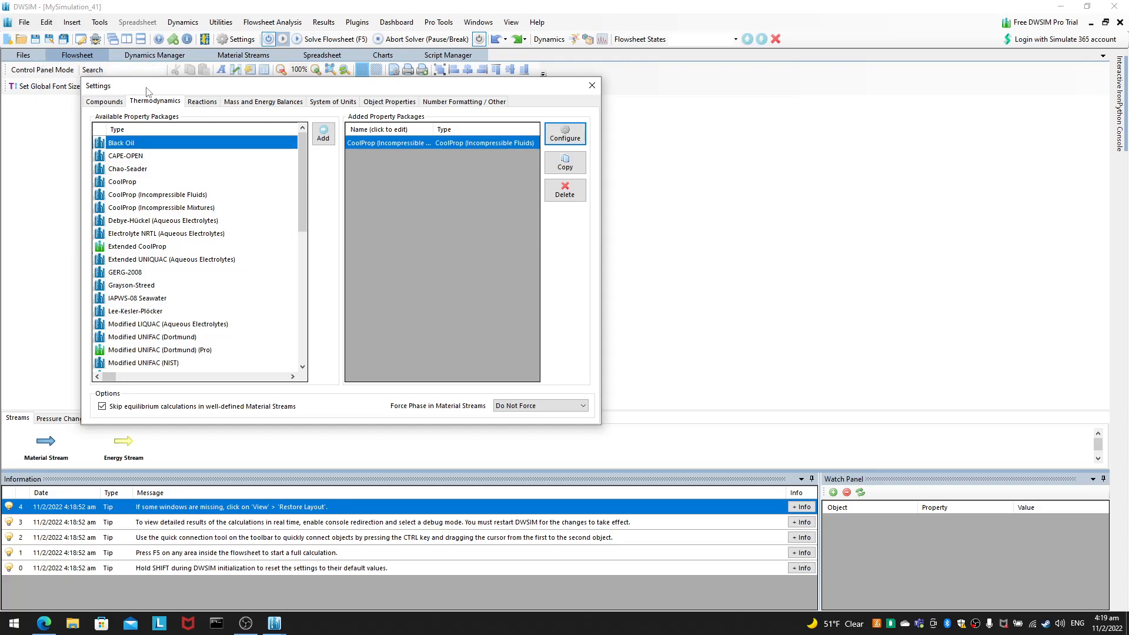
pyautogui.click(109, 102)
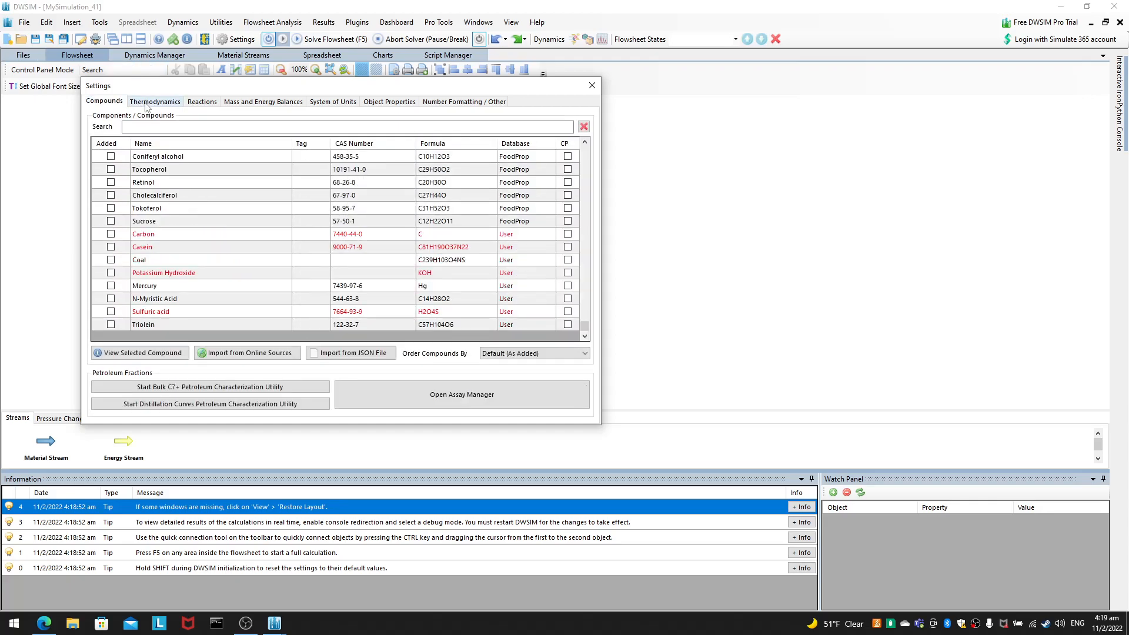
# Step: Review the thermodynamics, reactions, mass and energy balance, and system of units settings
pyautogui.click(155, 101)
pyautogui.click(202, 103)
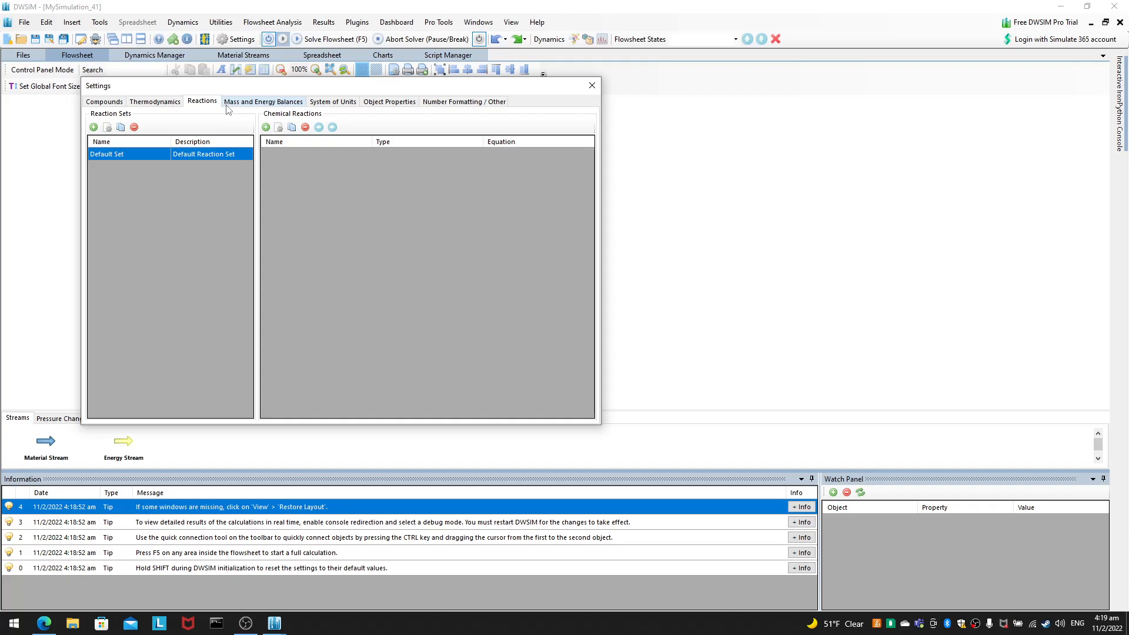
pyautogui.click(228, 105)
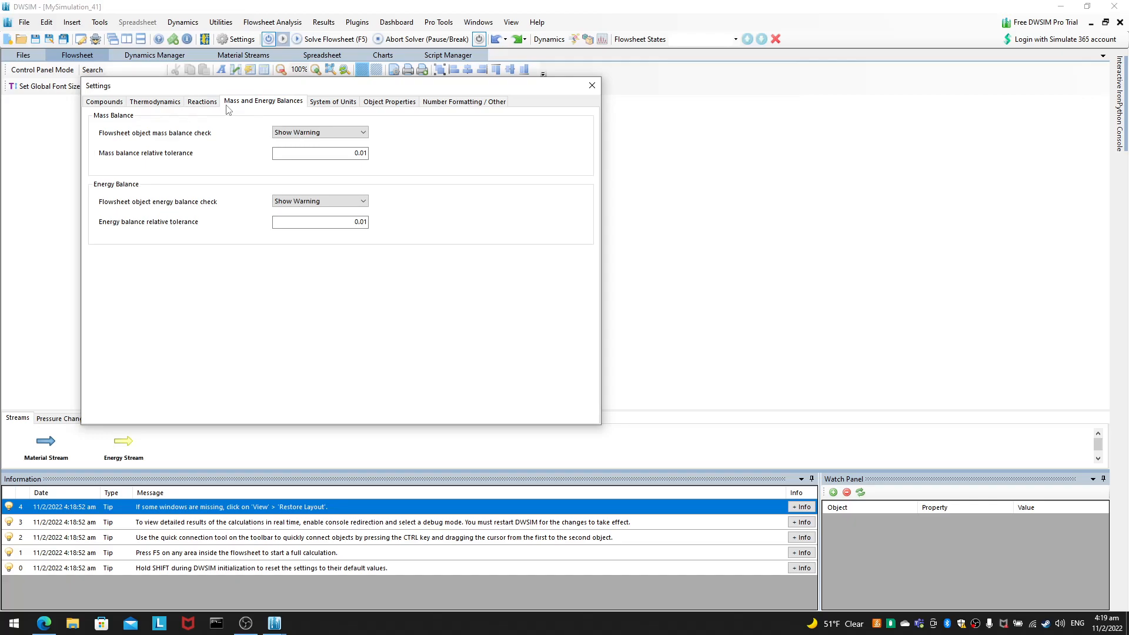
pyautogui.click(204, 102)
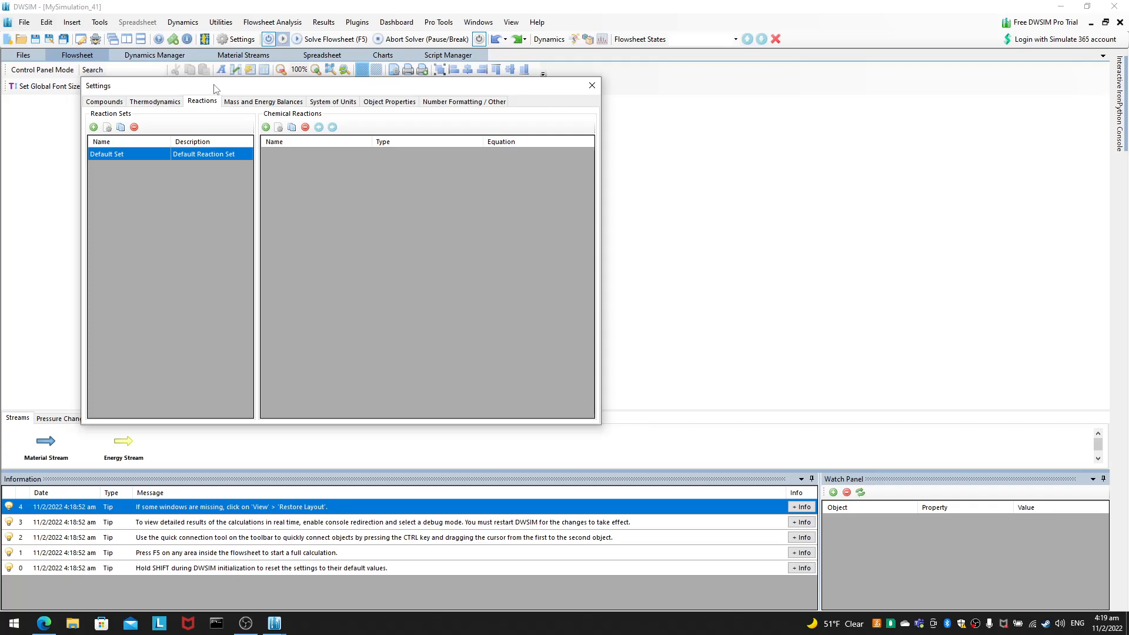
pyautogui.click(241, 101)
pyautogui.click(323, 105)
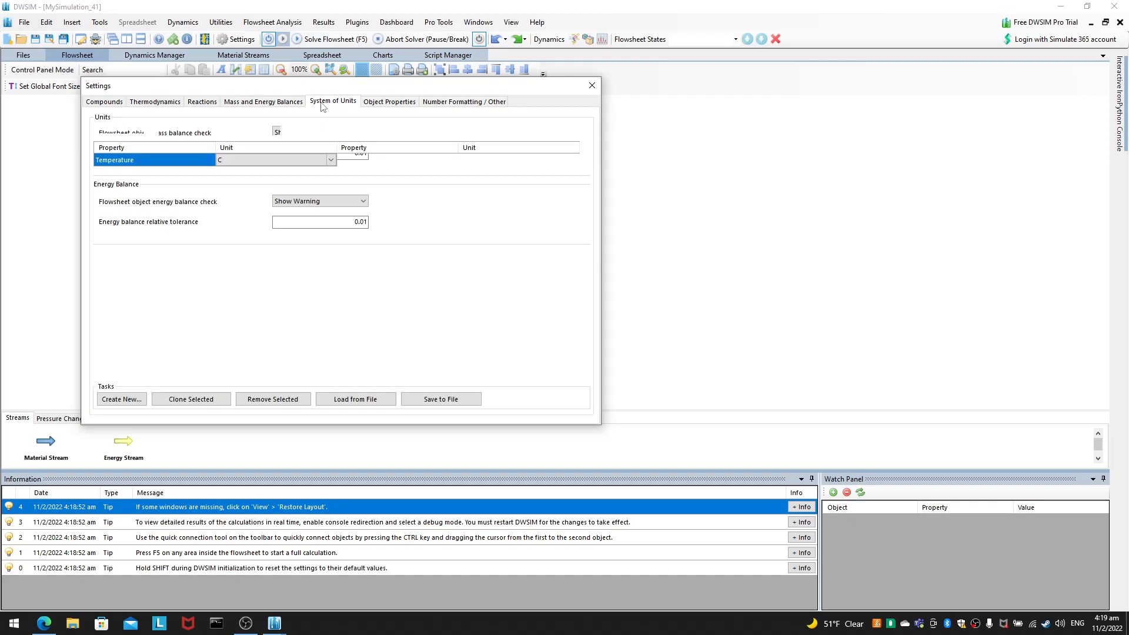
# Step: Enable the display of temperature, pressure and mass flow for material streams, then close the simulation settings
pyautogui.click(378, 105)
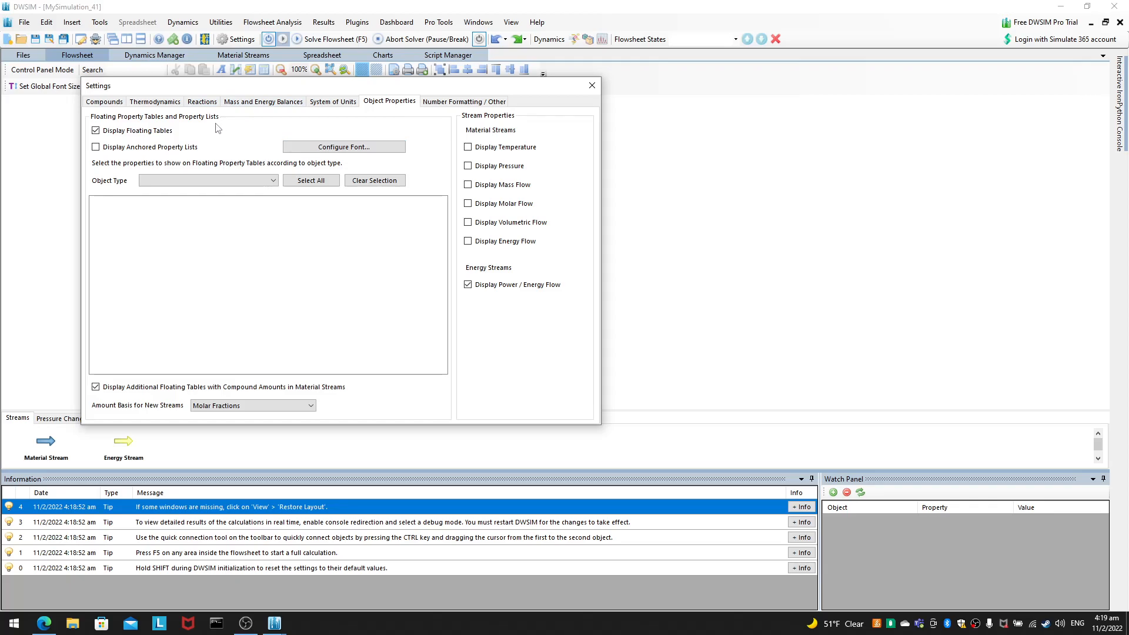
pyautogui.click(469, 147)
pyautogui.click(468, 166)
pyautogui.click(468, 166)
pyautogui.click(468, 147)
pyautogui.click(468, 185)
pyautogui.click(468, 147)
pyautogui.click(468, 167)
pyautogui.click(497, 102)
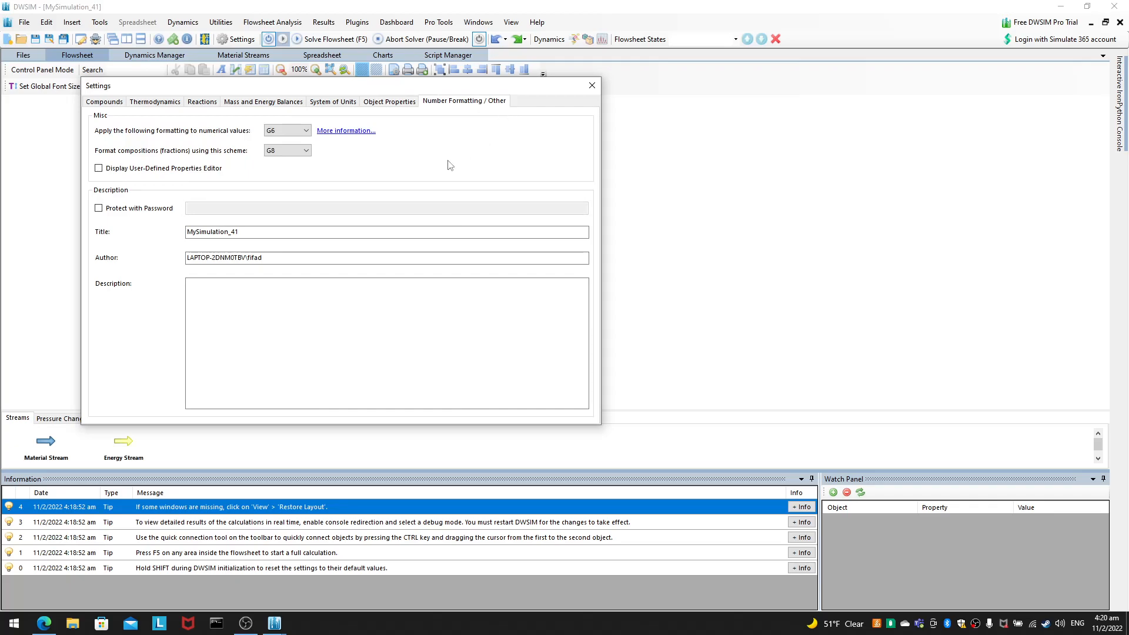
pyautogui.click(591, 86)
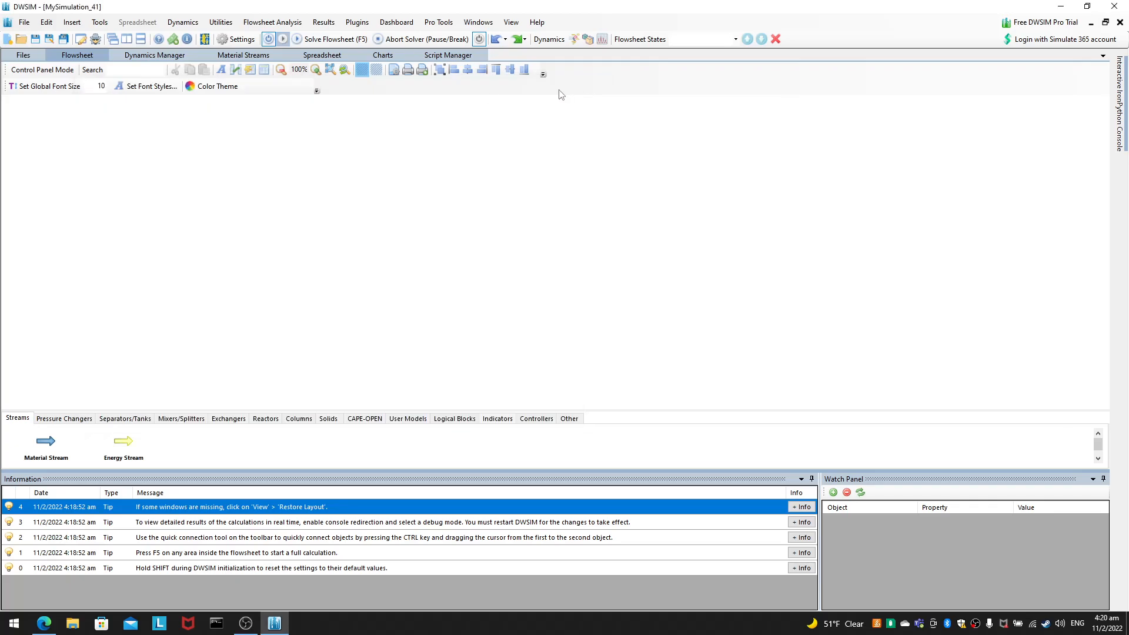
# Step: Start saving the simulation as a new file and create a folder named dwsim inside Documents > youtube as its location
pyautogui.click(24, 23)
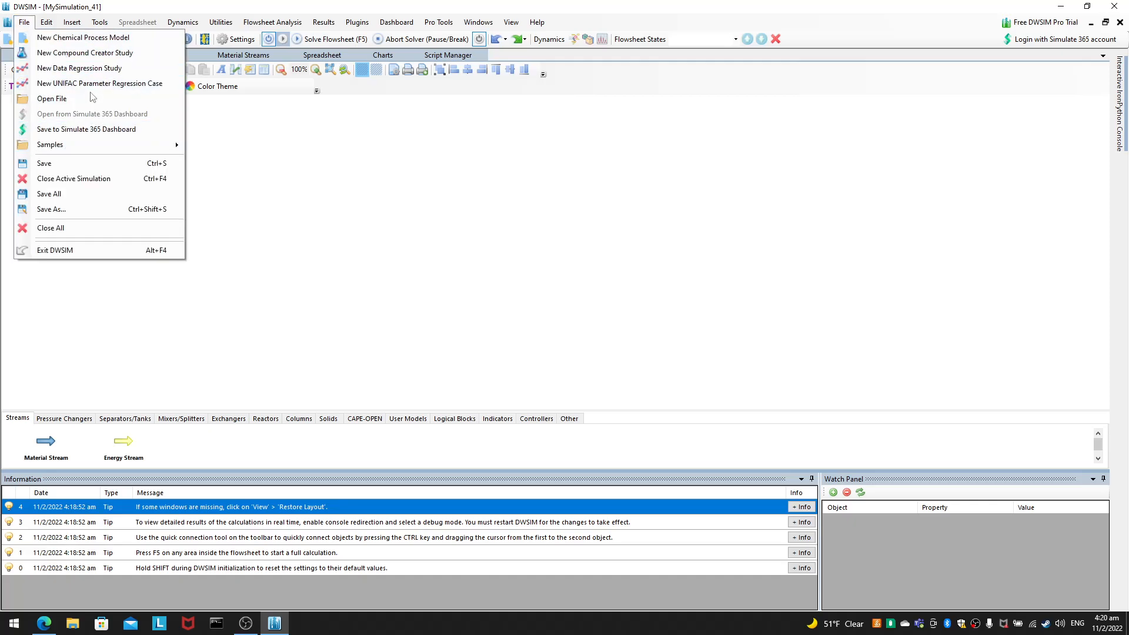
pyautogui.click(80, 209)
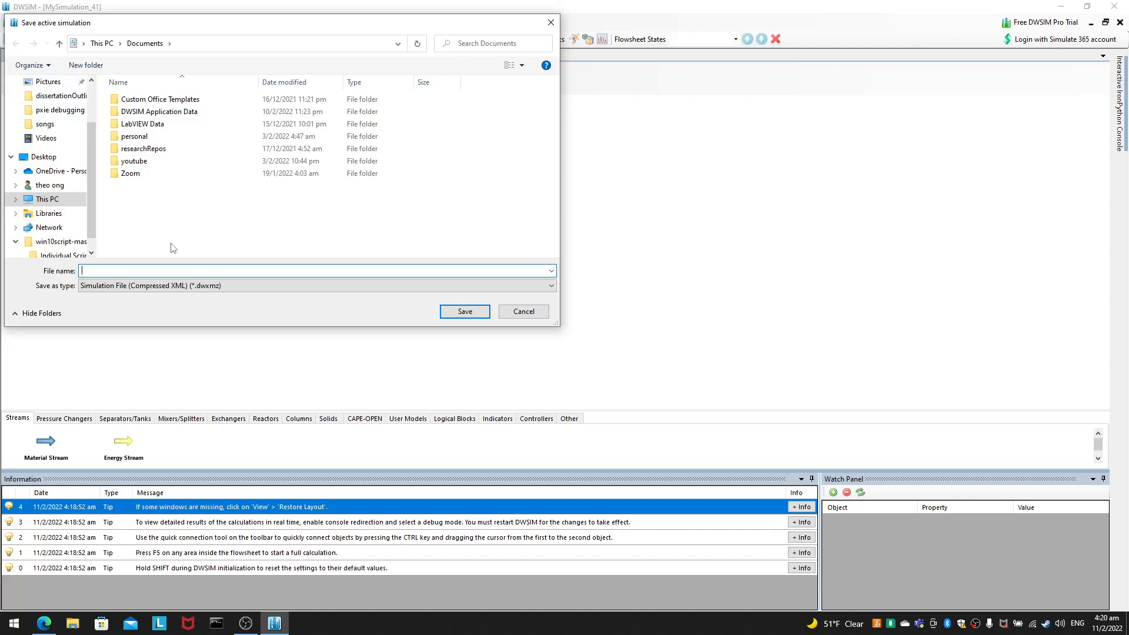
pyautogui.doubleClick(138, 161)
pyautogui.rightClick(172, 187)
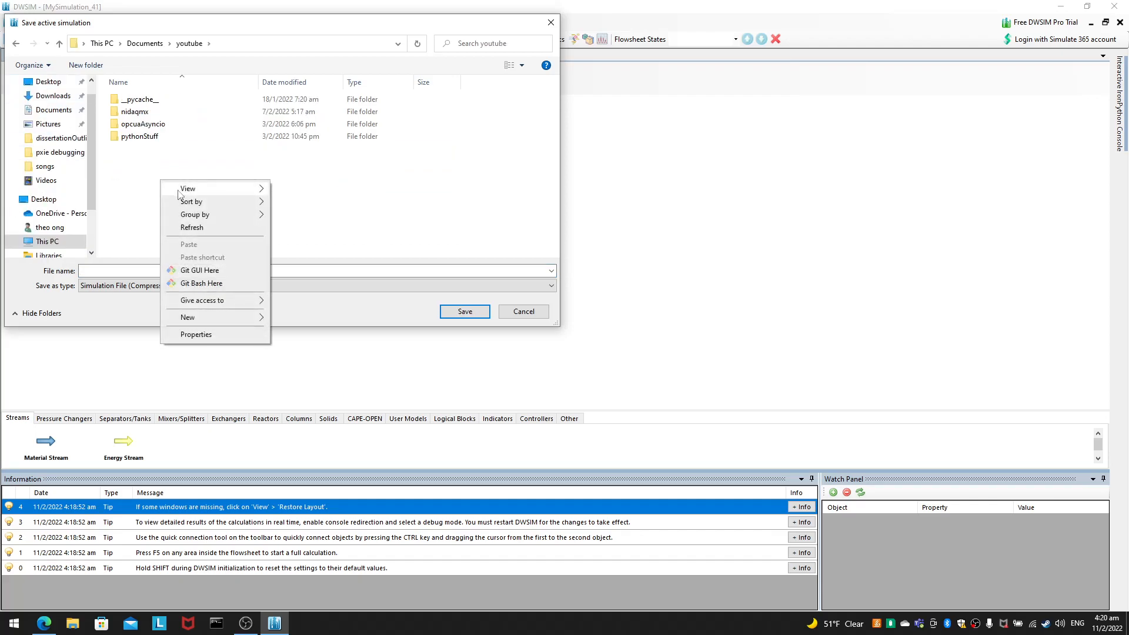
pyautogui.moveTo(227, 318)
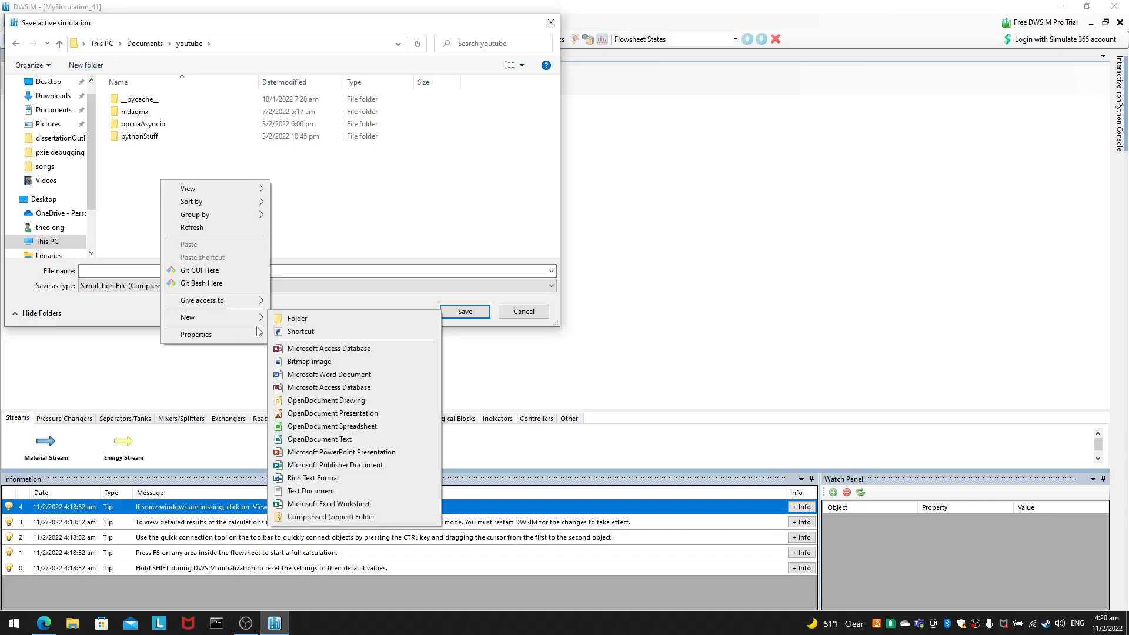
pyautogui.click(303, 324)
pyautogui.write('dwsim')
pyautogui.press('Return')
pyautogui.press('Return')
# Step: Save the simulation in the dwsim folder as youtubeDemo1
pyautogui.click(262, 270)
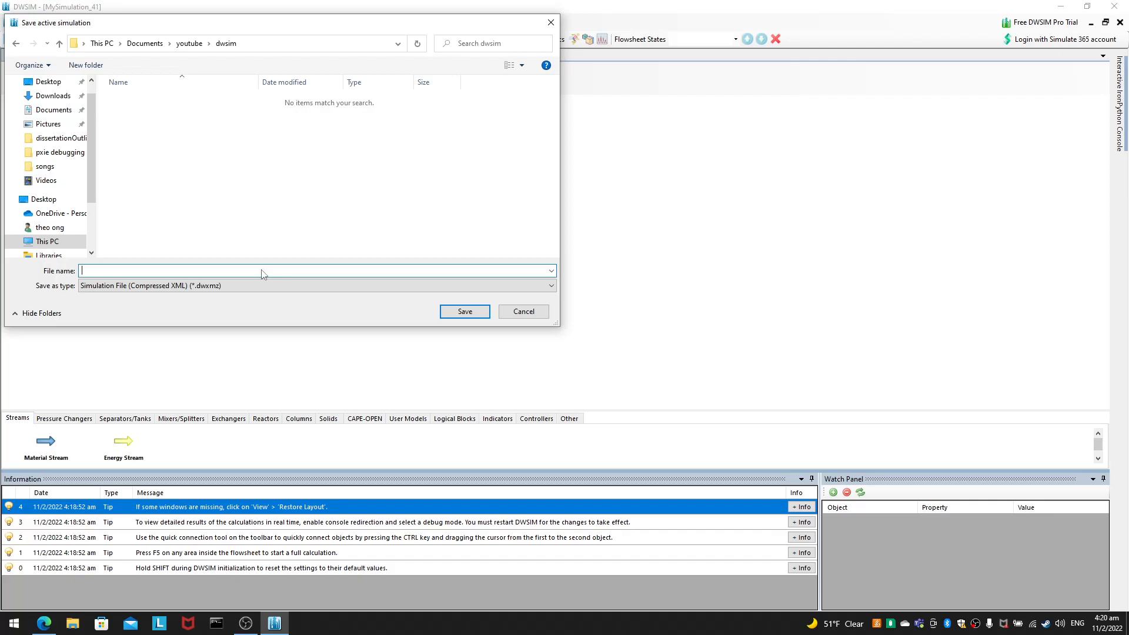
pyautogui.write('youtubeDemo1')
pyautogui.press('Return')
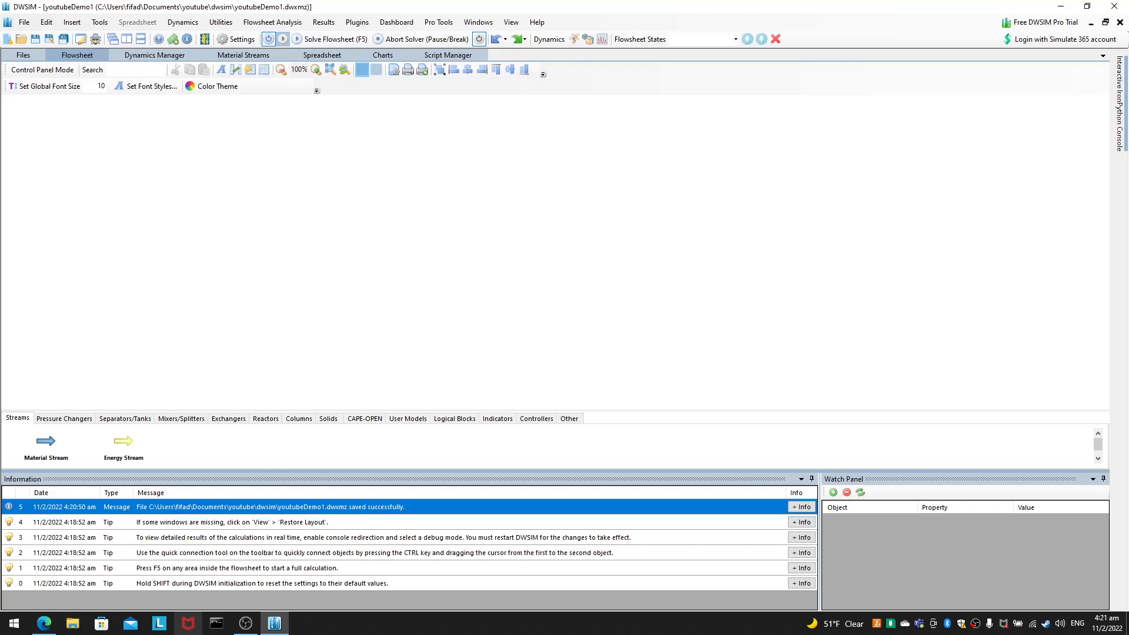
pyautogui.click(251, 629)
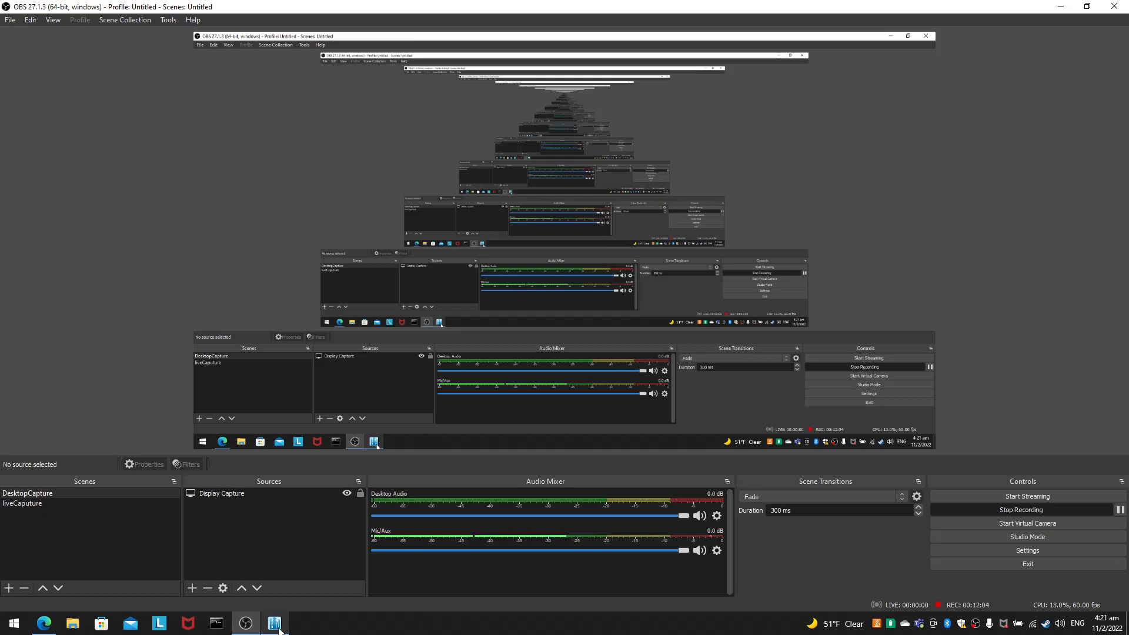
pyautogui.click(275, 626)
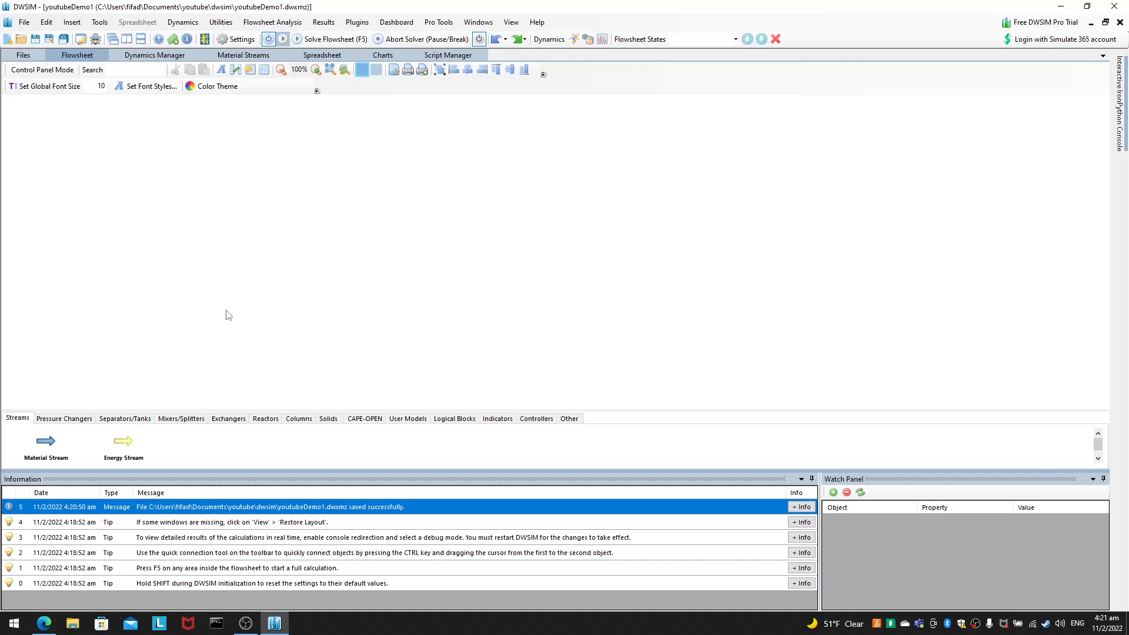
# Step: Add a material stream to the empty flowsheet
pyautogui.moveTo(52, 444); pyautogui.dragTo(179, 226)
pyautogui.scroll(5, 199, 239)
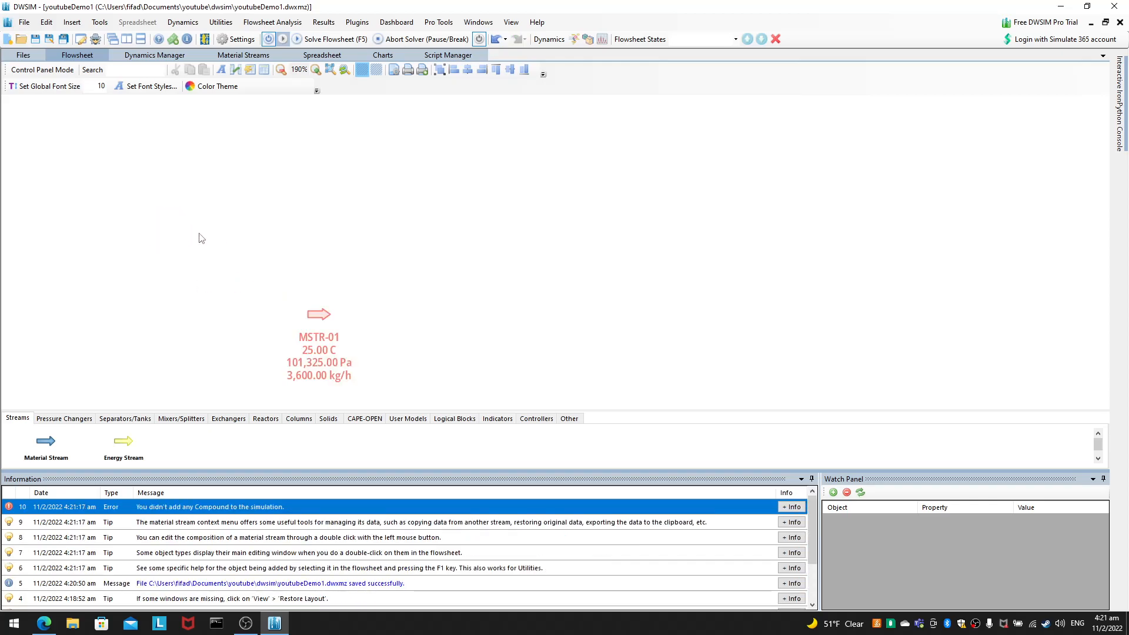
# Step: Reposition the material stream in the flowsheet and try to set its mass flow to 0.1 kg/h
pyautogui.moveTo(387, 305); pyautogui.dragTo(279, 182)
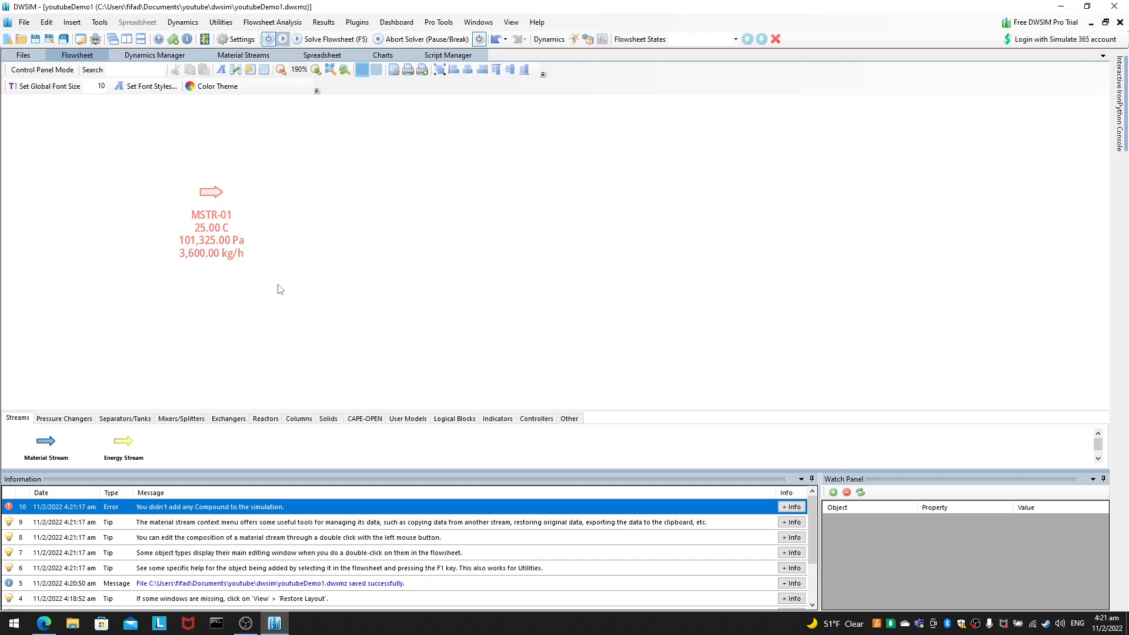
pyautogui.doubleClick(209, 202)
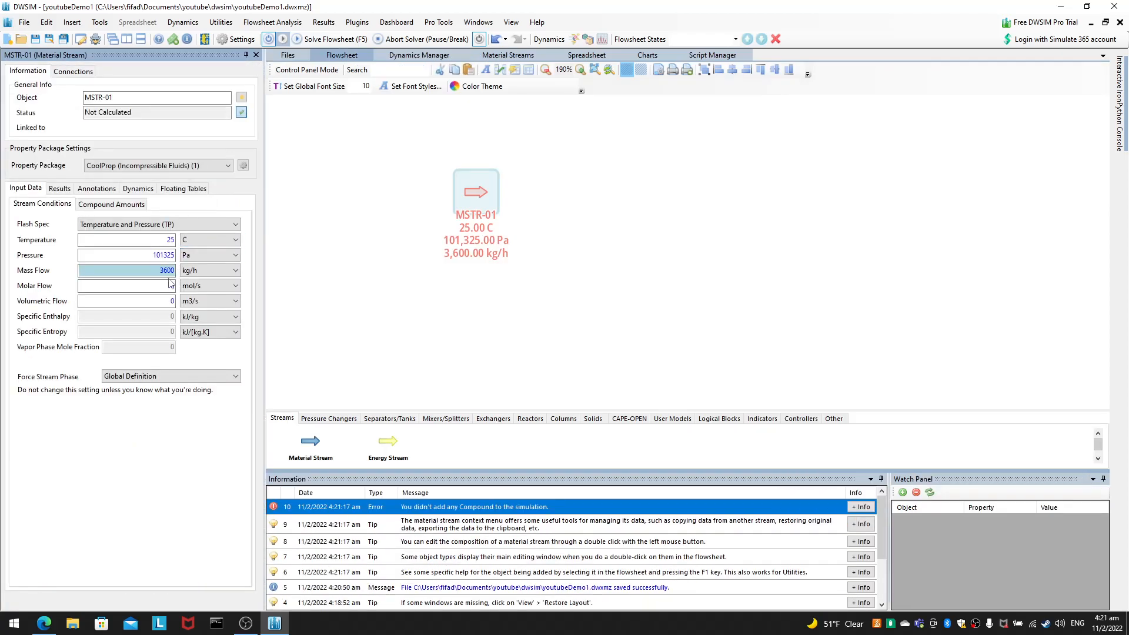
pyautogui.doubleClick(163, 272)
pyautogui.click(164, 272)
pyautogui.hotkey('ctrl', 'a')
pyautogui.write('0.1')
pyautogui.click(411, 309)
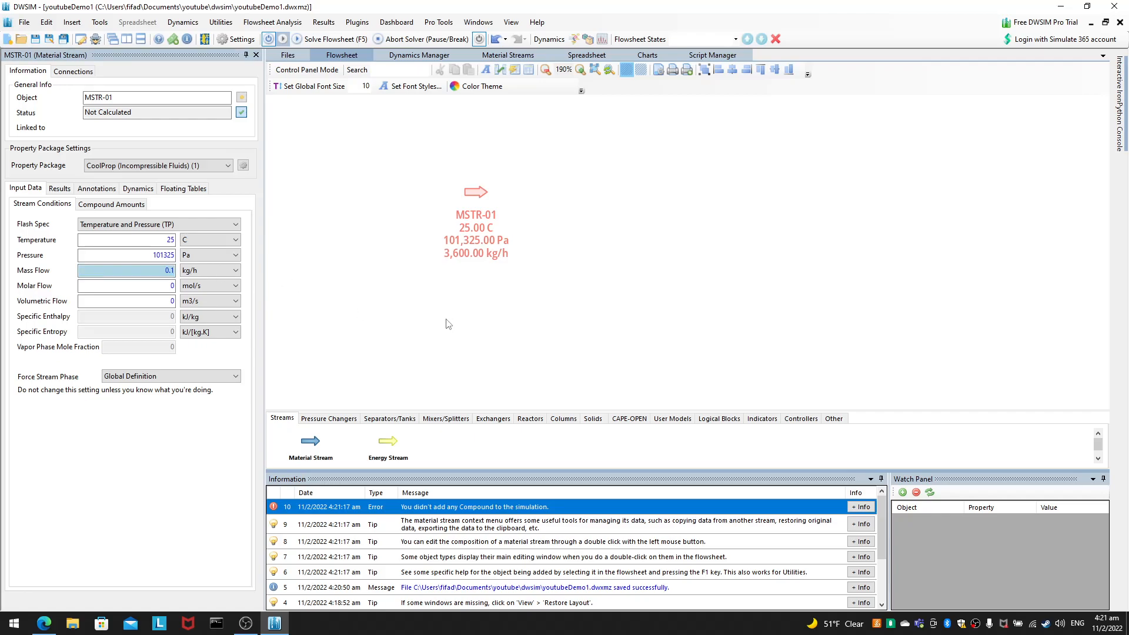
# Step: Delete the MSTR-01 stream and place a fresh material stream on the empty flowsheet
pyautogui.click(481, 202)
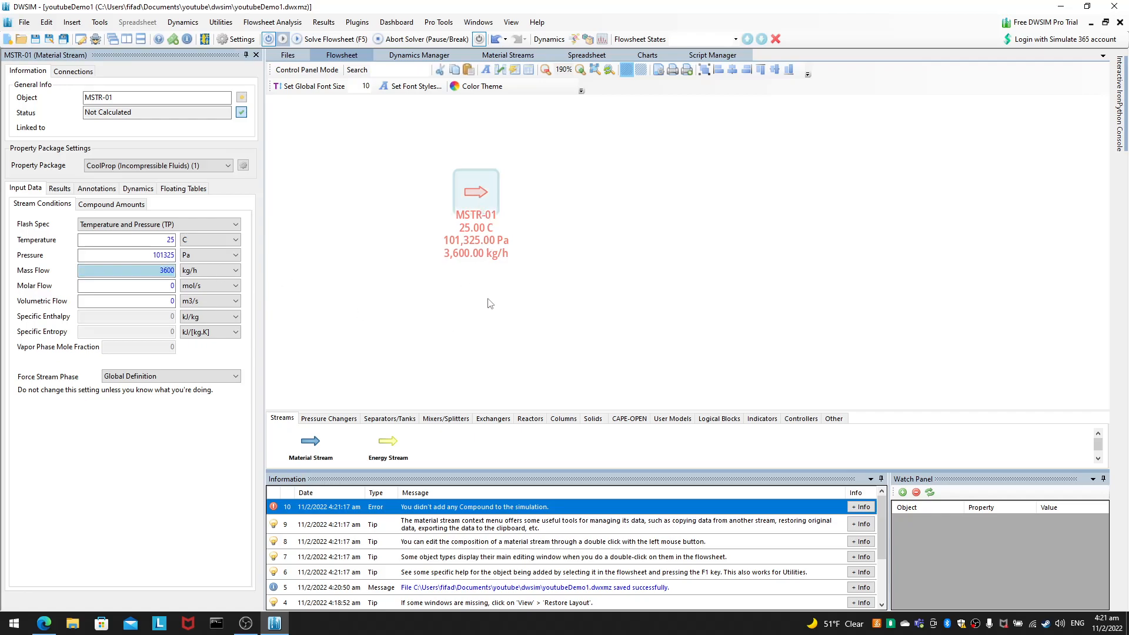
pyautogui.press('Delete')
pyautogui.click(548, 353)
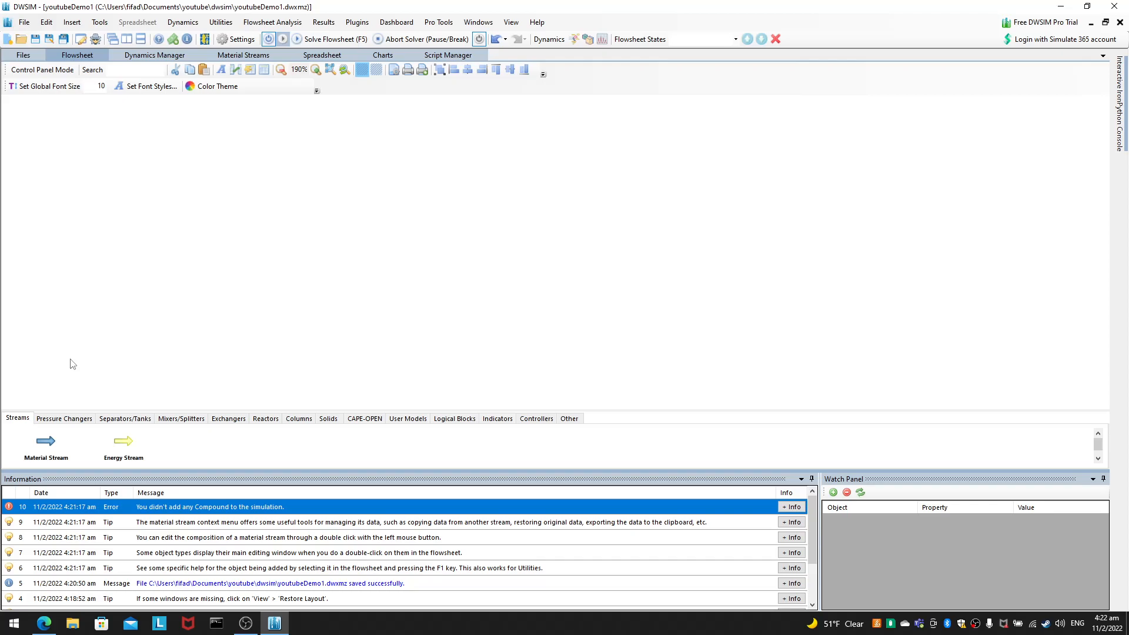
pyautogui.moveTo(47, 446); pyautogui.dragTo(126, 230)
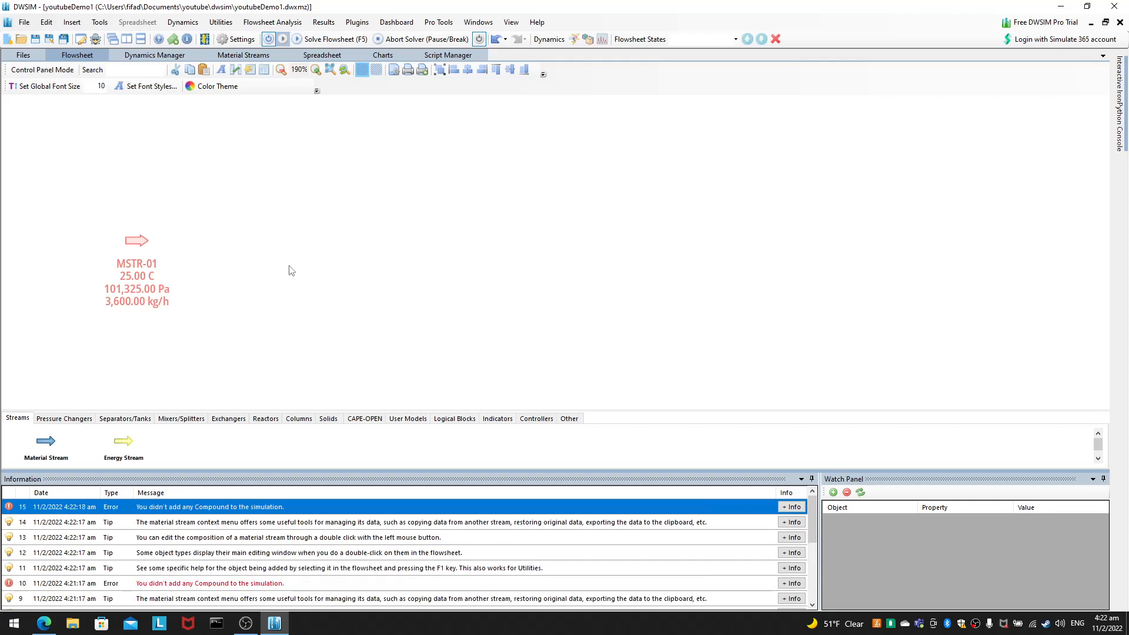
# Step: Try to set the new material stream's mass flow to 0.05 kg/h
pyautogui.click(145, 243)
pyautogui.moveTo(155, 274); pyautogui.dragTo(210, 284)
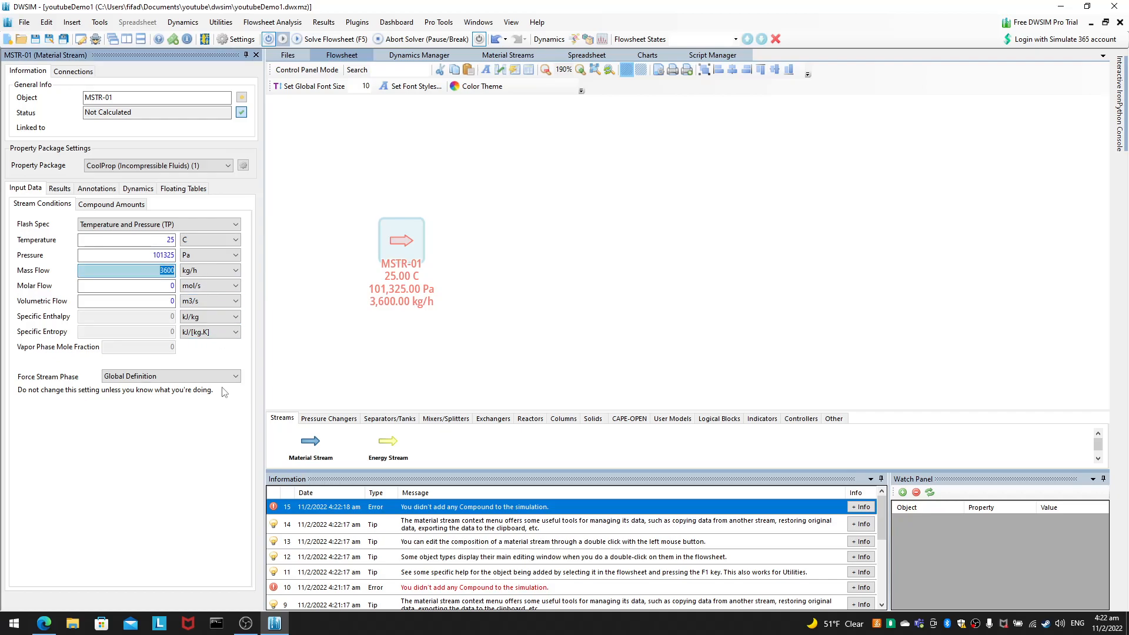
pyautogui.write('0.')
pyautogui.press('BackSpace')
pyautogui.write('.05')
# Step: Check the mass flow rate unit of the myFavUnits system in the simulation settings, then close the settings
pyautogui.click(47, 22)
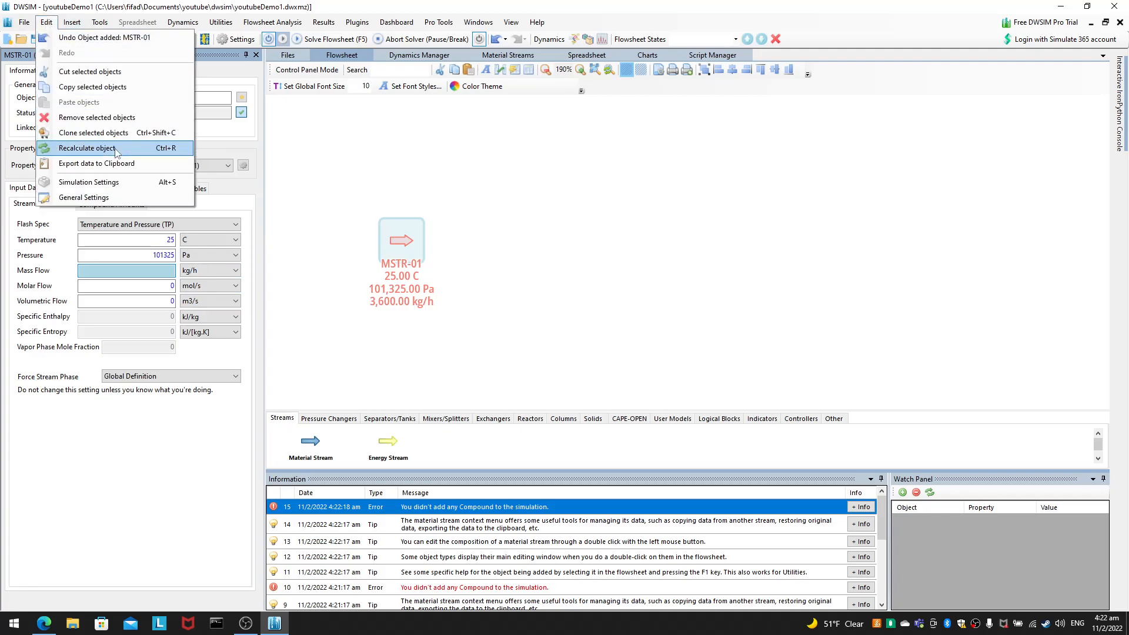
pyautogui.click(123, 188)
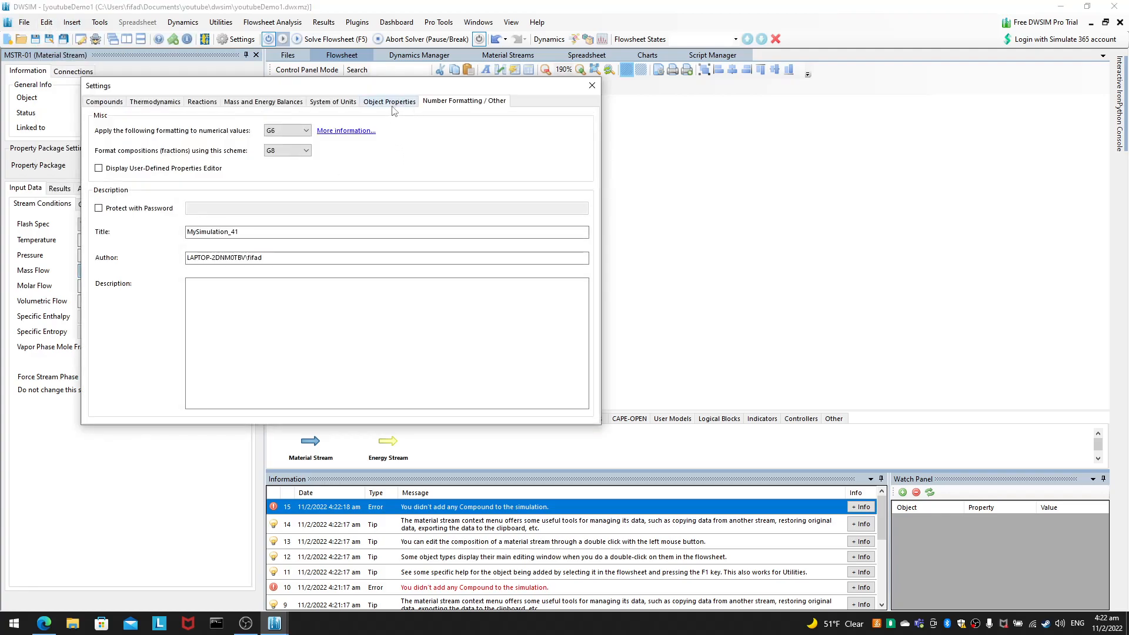
pyautogui.click(342, 105)
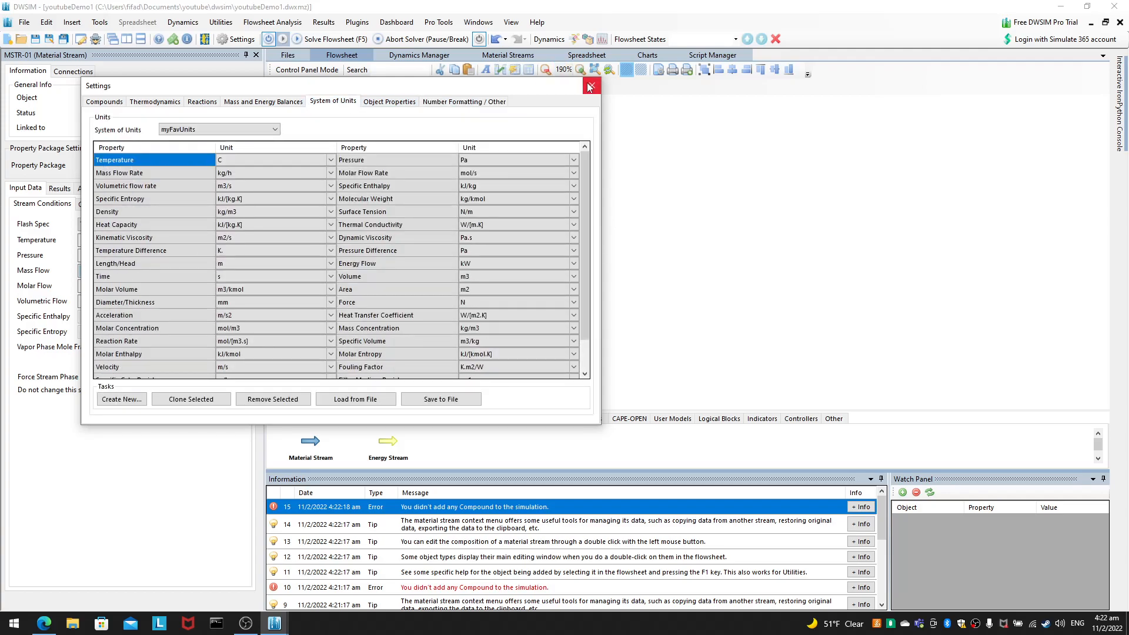
pyautogui.click(277, 176)
pyautogui.click(327, 174)
pyautogui.click(325, 175)
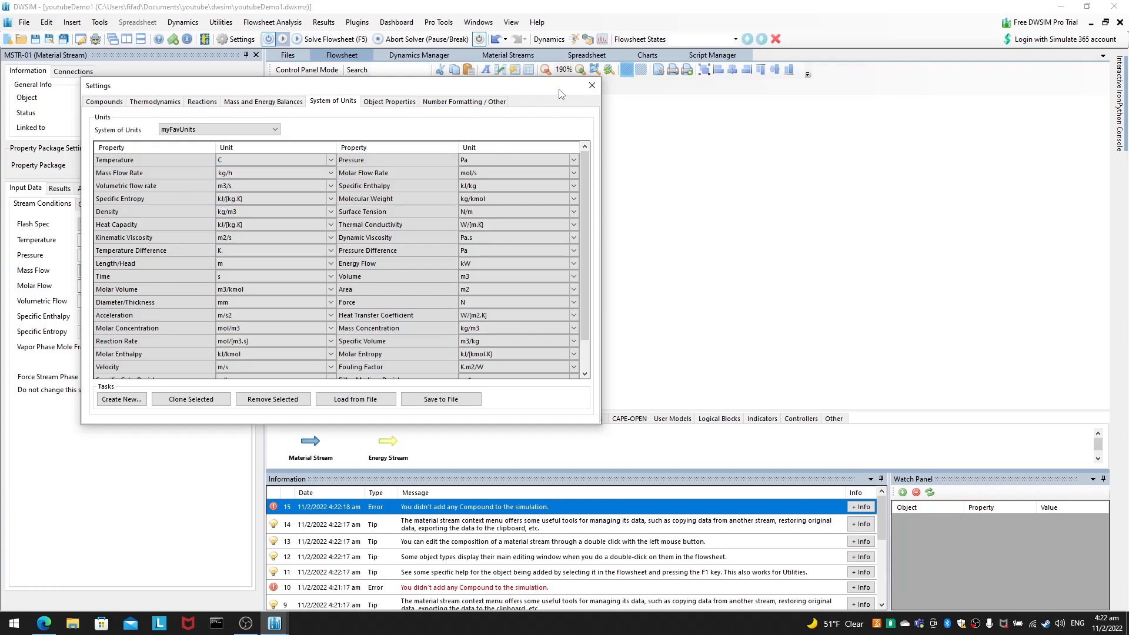
pyautogui.click(592, 86)
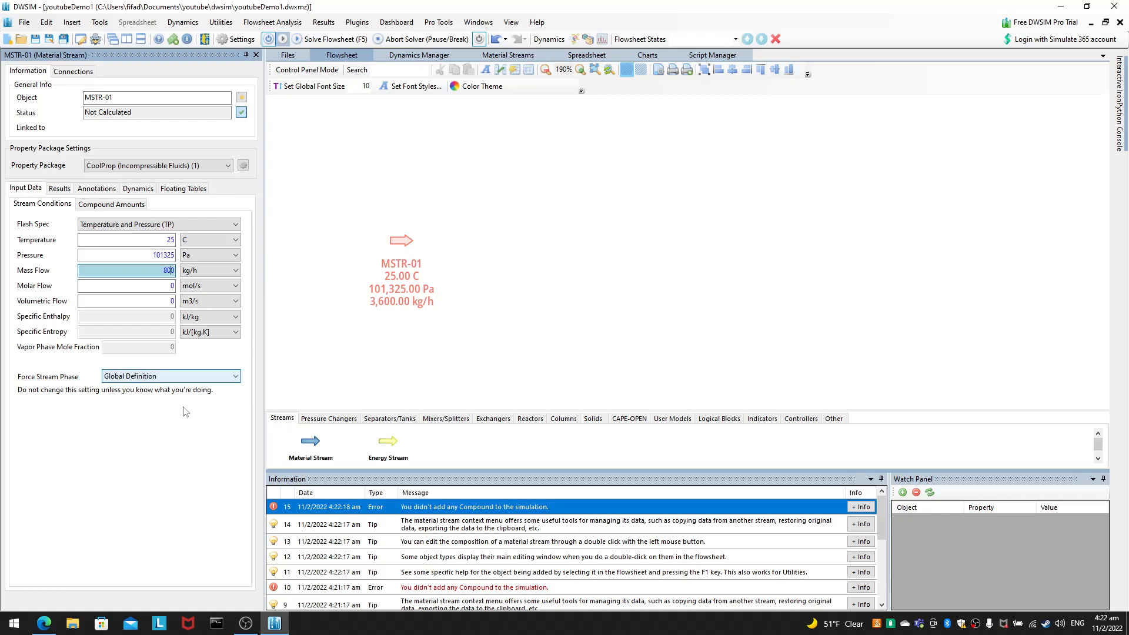
# Step: Set the mass flow of stream MSTR-01 to 800 kg/h and close its property editor
pyautogui.press('Return')
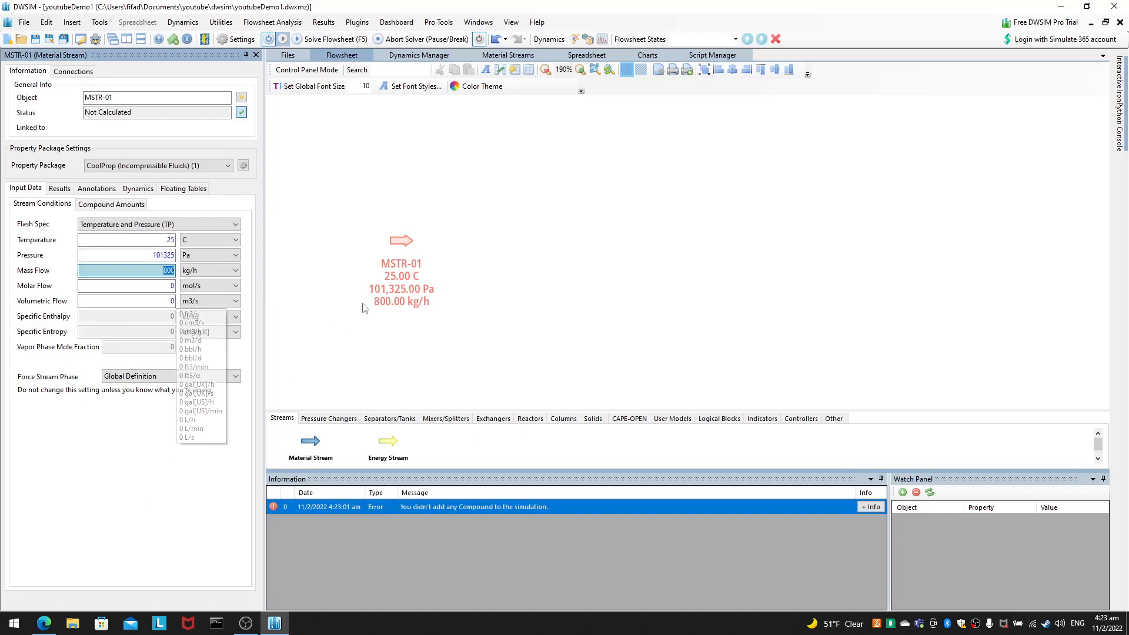
pyautogui.click(378, 257)
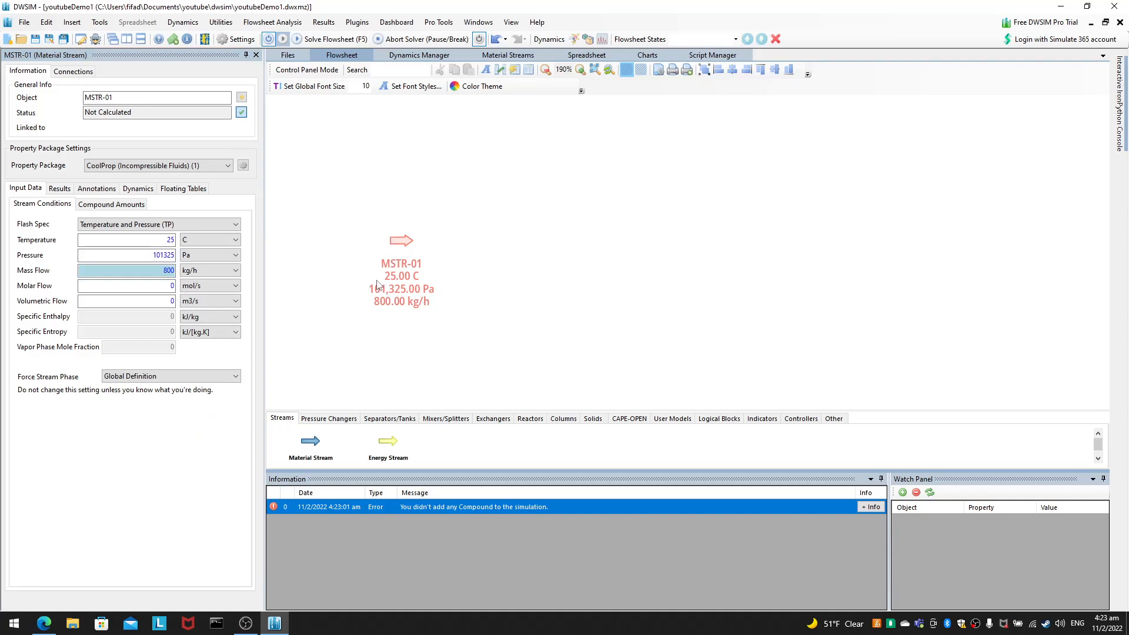
pyautogui.click(403, 238)
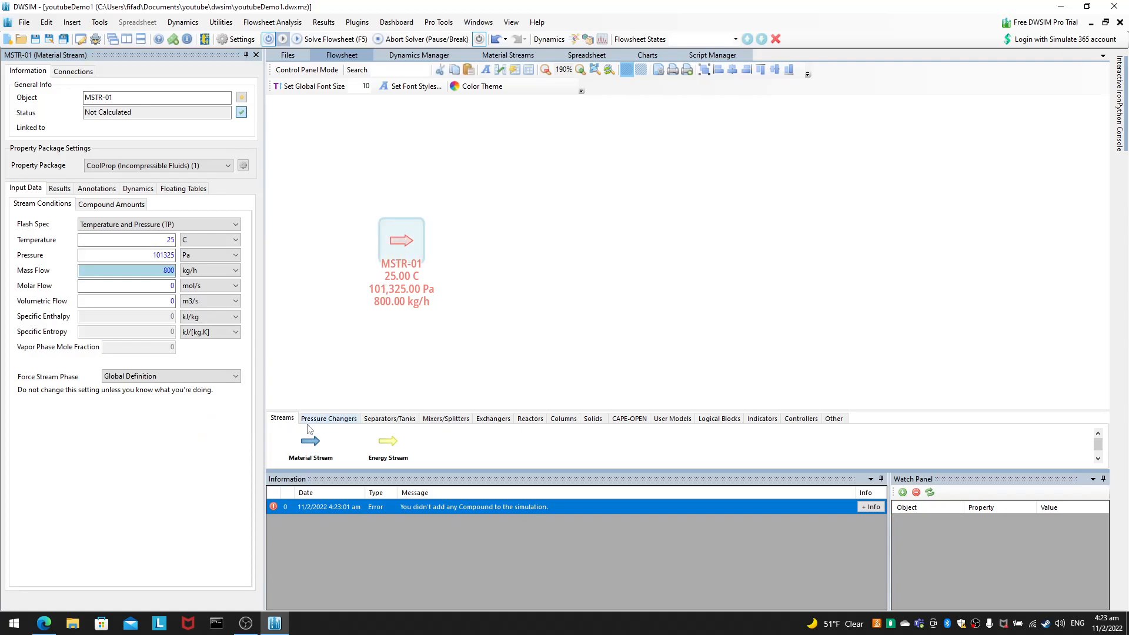
pyautogui.click(256, 54)
pyautogui.doubleClick(138, 237)
pyautogui.click(256, 55)
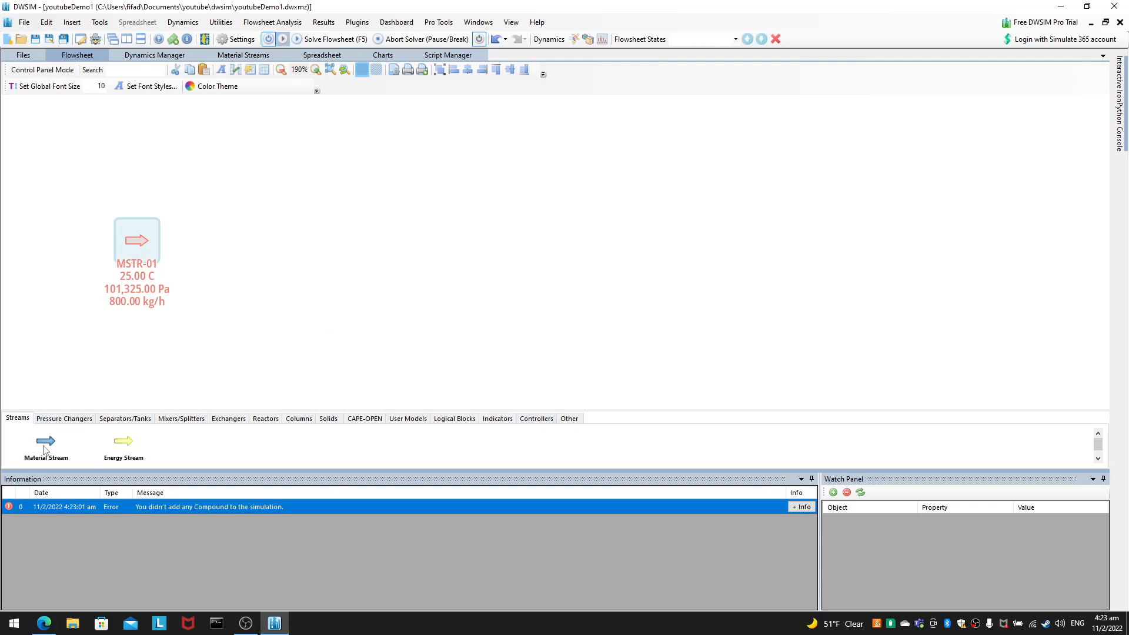
# Step: Add a second material stream beside MSTR-01 and delete it again
pyautogui.moveTo(49, 445); pyautogui.dragTo(356, 219)
pyautogui.moveTo(315, 329); pyautogui.dragTo(345, 313)
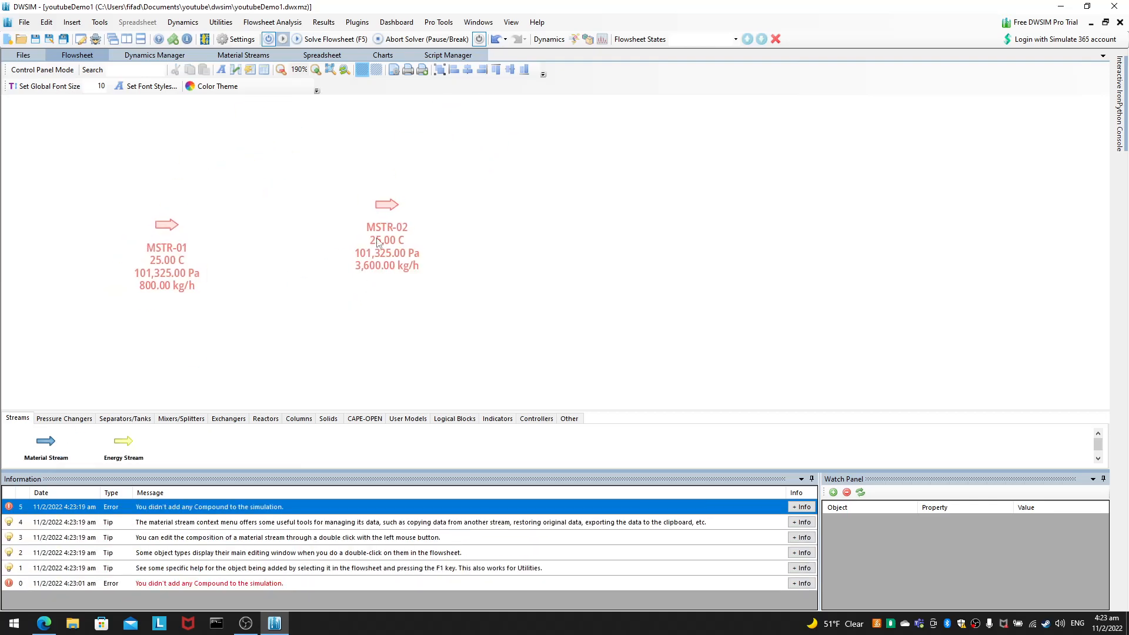
pyautogui.click(385, 207)
pyautogui.press('Delete')
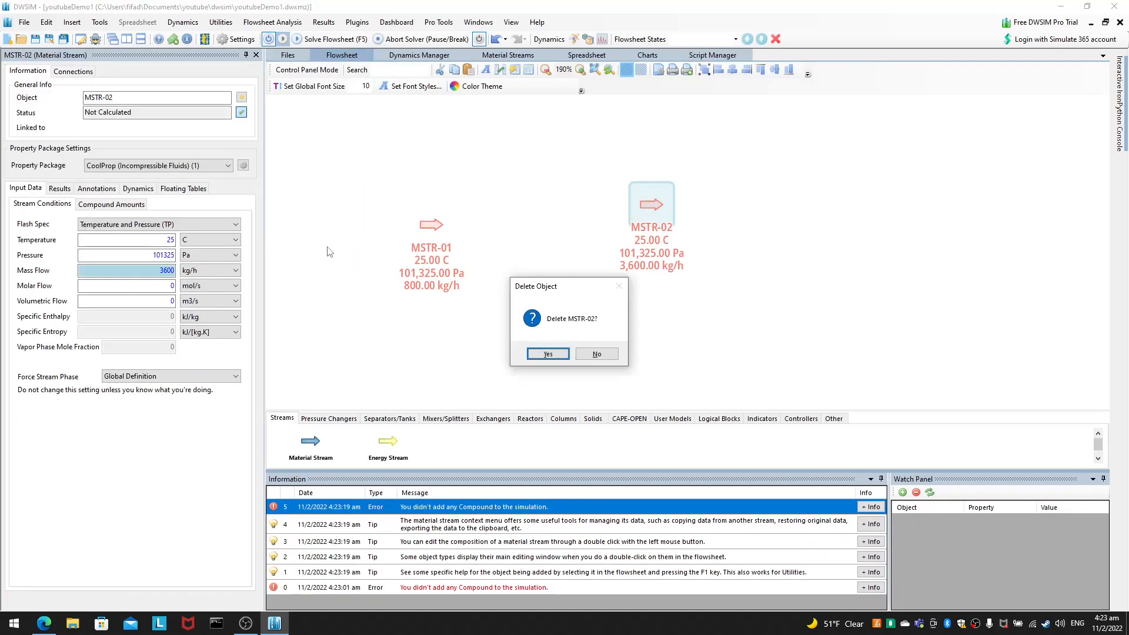
pyautogui.click(548, 353)
# Step: Rename the MSTR-01 material stream as therminol Stream Inlet
pyautogui.click(178, 229)
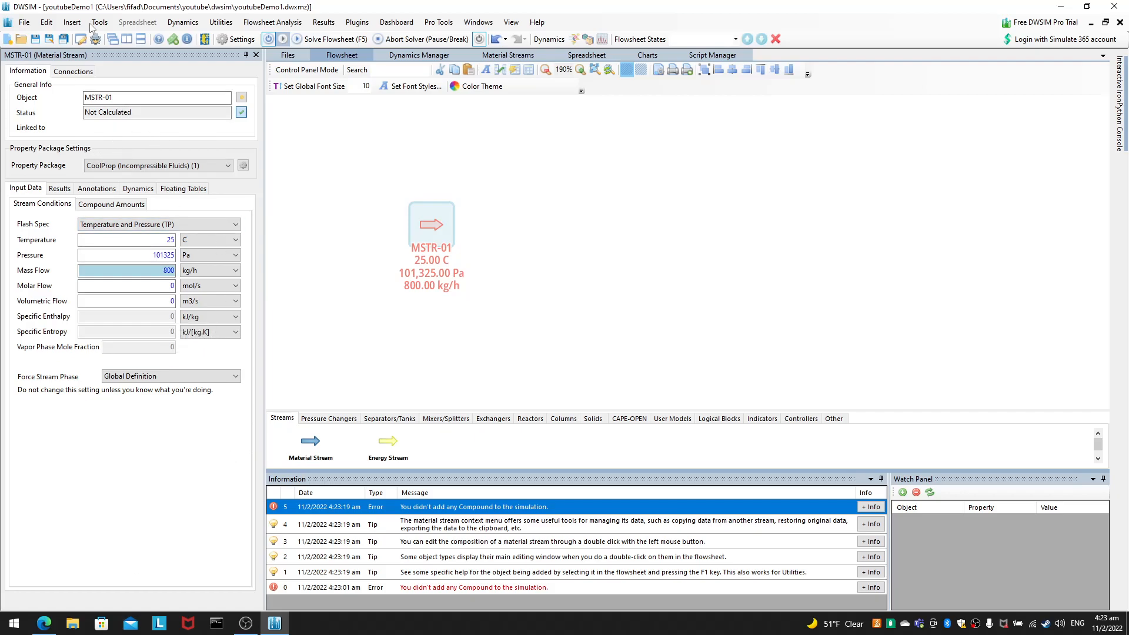
pyautogui.click(103, 96)
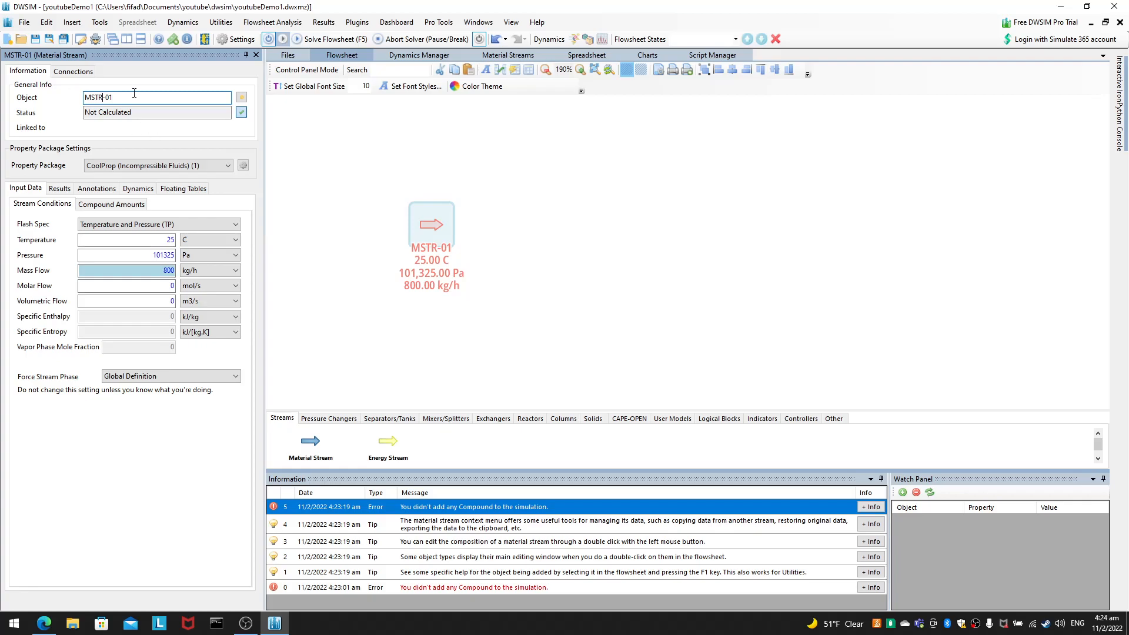
pyautogui.hotkey('ctrl', 'a')
pyautogui.write('thermino')
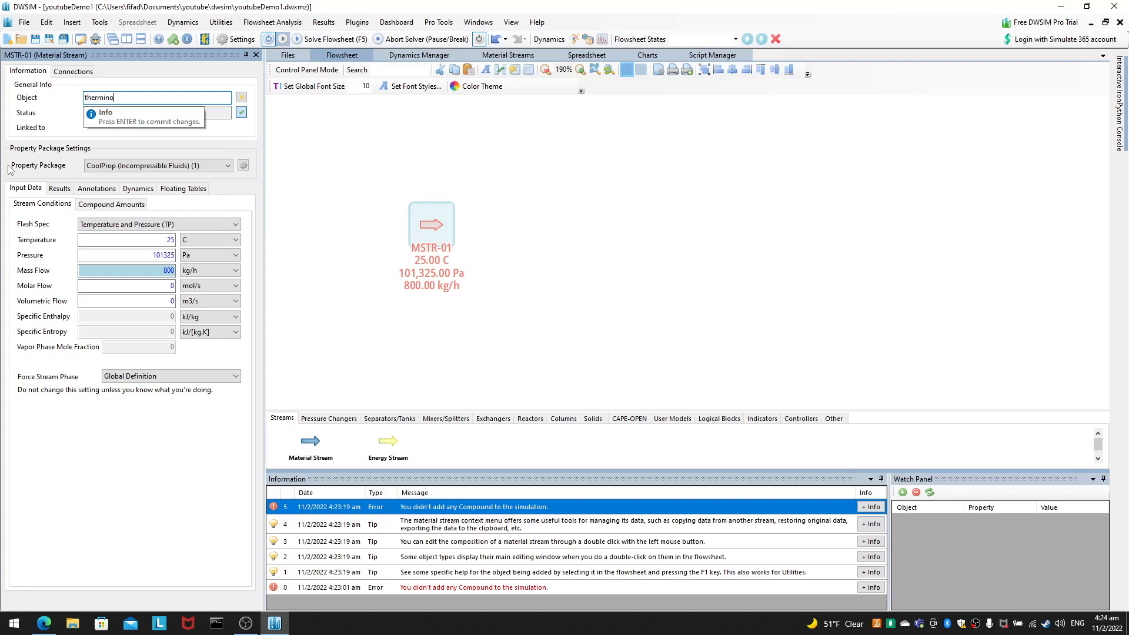
pyautogui.write('l Stream inlet')
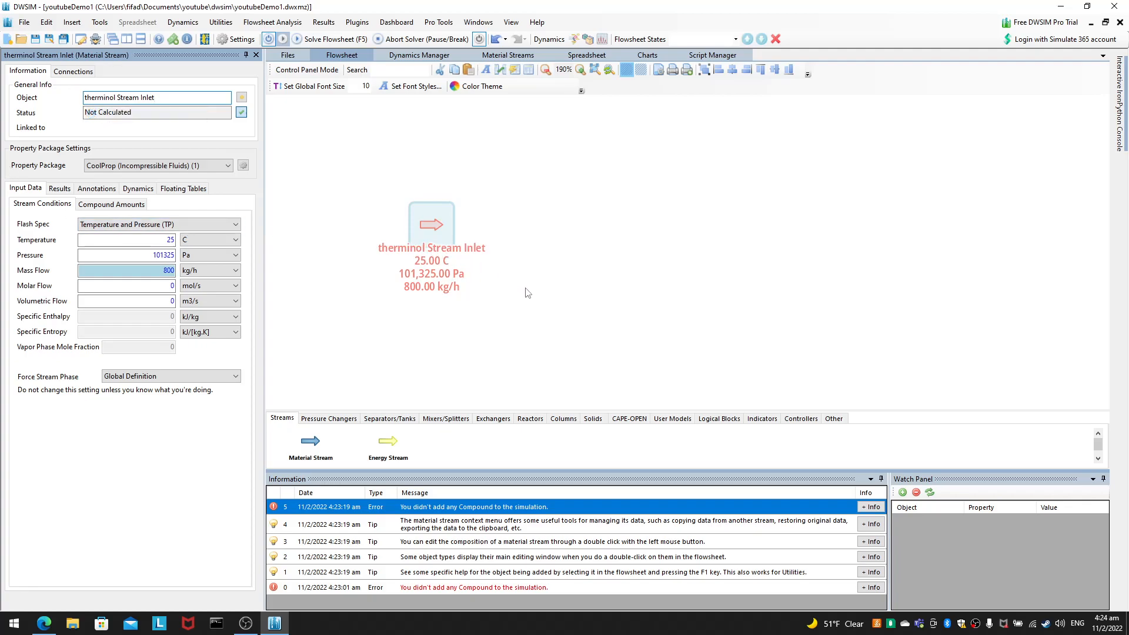
pyautogui.click(229, 112)
pyautogui.click(205, 99)
# Step: Review the inlet stream's temperature, pressure and mass flow inputs and its compound amounts
pyautogui.click(158, 239)
pyautogui.click(161, 256)
pyautogui.moveTo(136, 290)
pyautogui.doubleClick(152, 276)
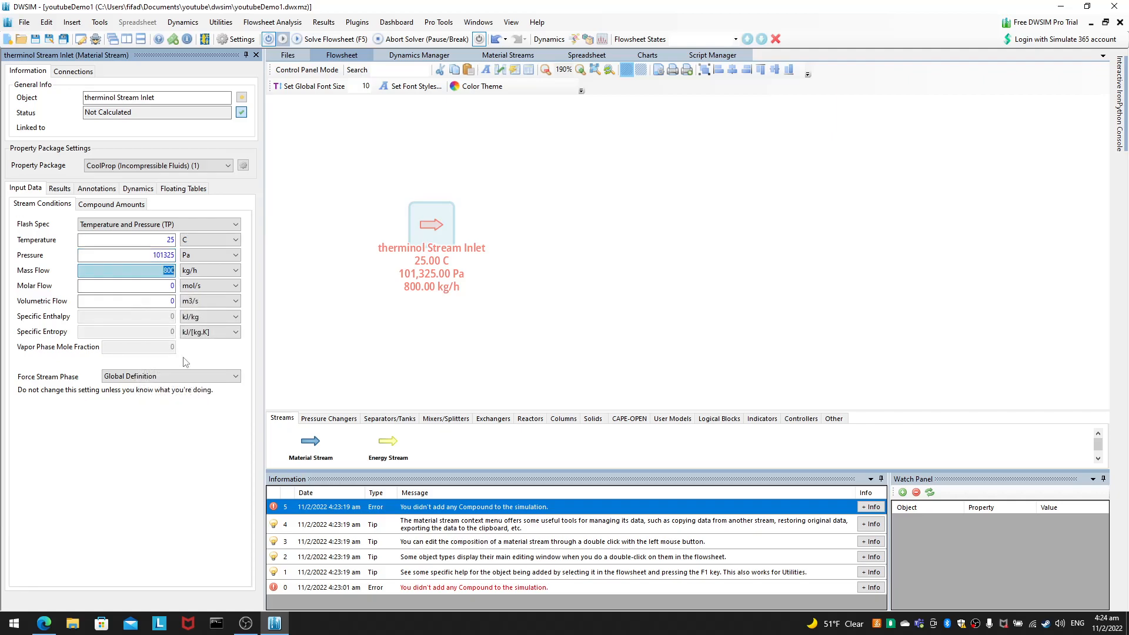
pyautogui.click(117, 207)
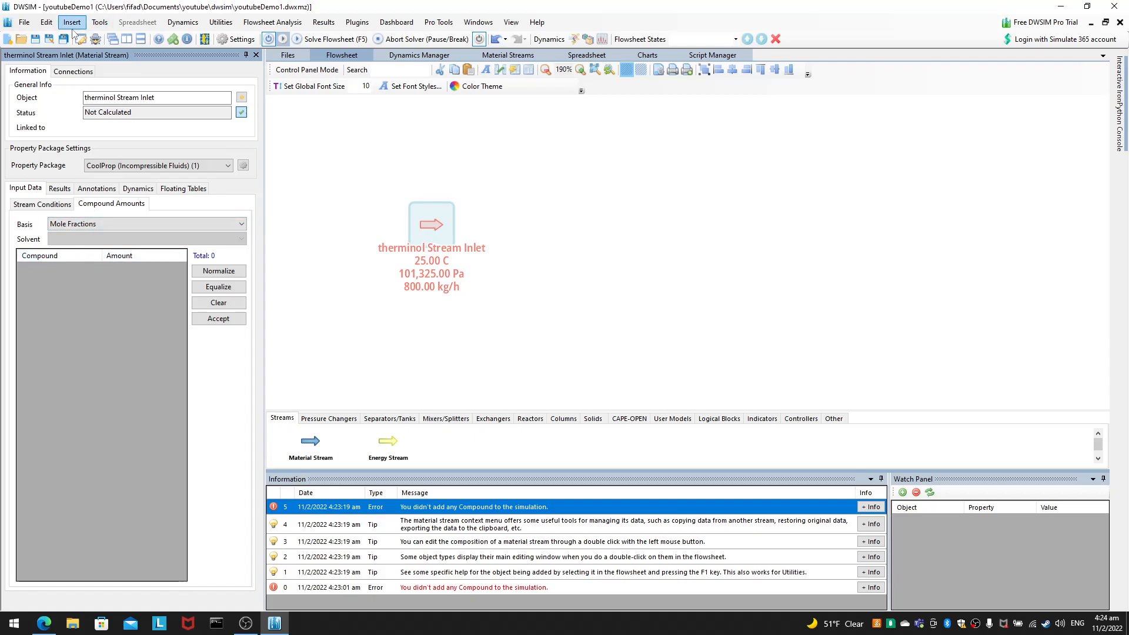
# Step: Find Biphenyl in the simulation's compound list, add it to the simulation and close the settings
pyautogui.click(47, 22)
pyautogui.click(83, 182)
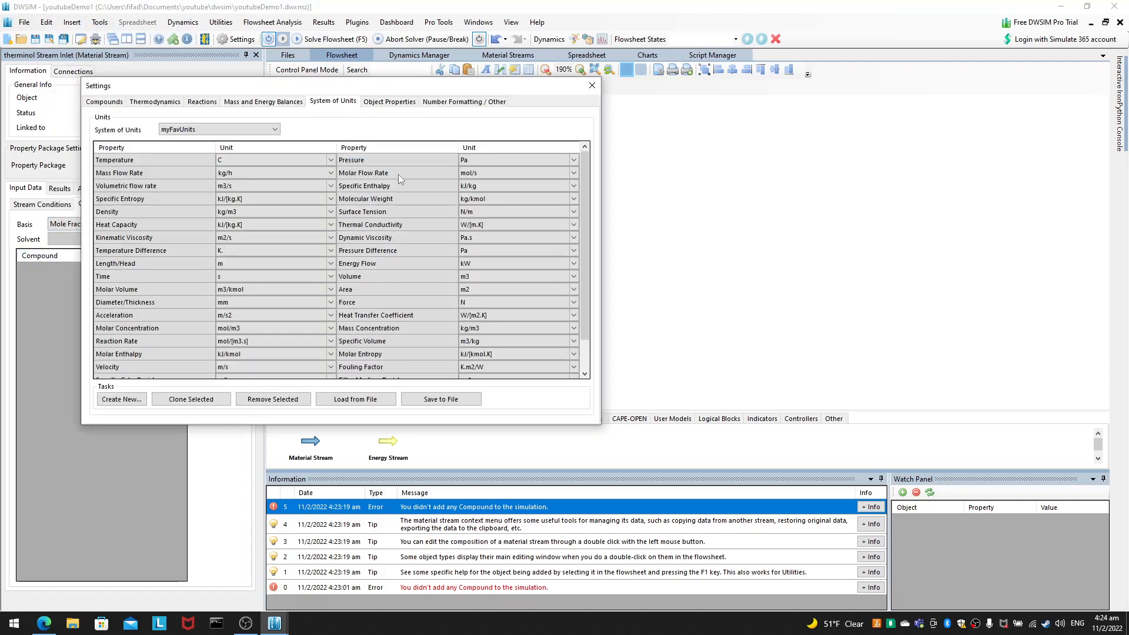
pyautogui.click(156, 101)
pyautogui.click(104, 101)
pyautogui.click(165, 129)
pyautogui.write('b')
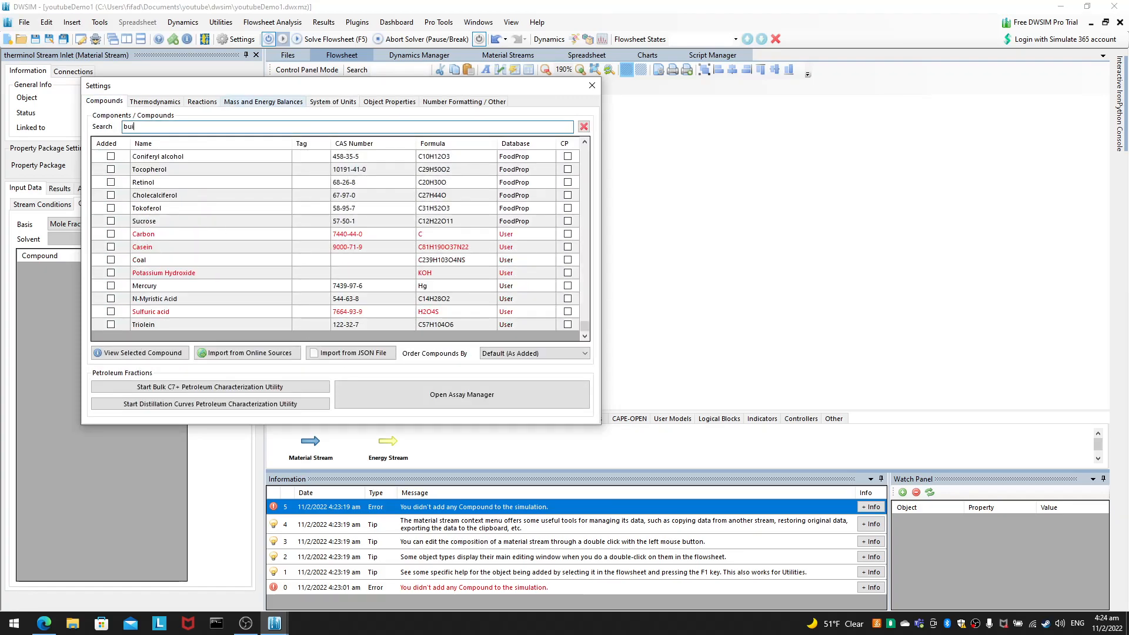
pyautogui.write('ui')
pyautogui.press('BackSpace')
pyautogui.press('BackSpace')
pyautogui.write('iphe')
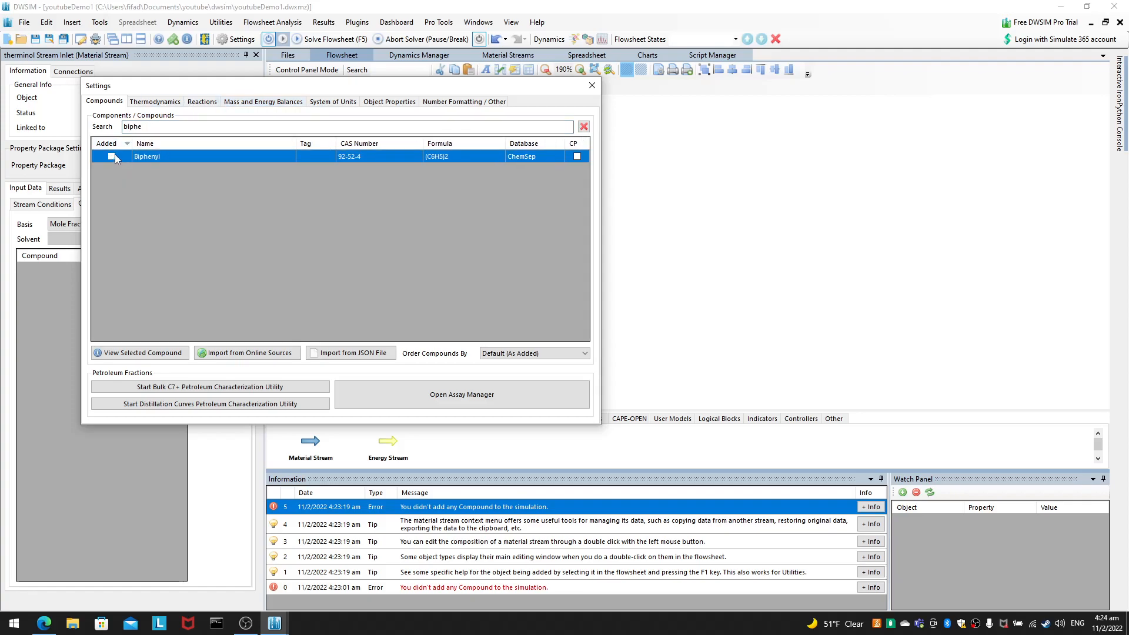
pyautogui.click(112, 156)
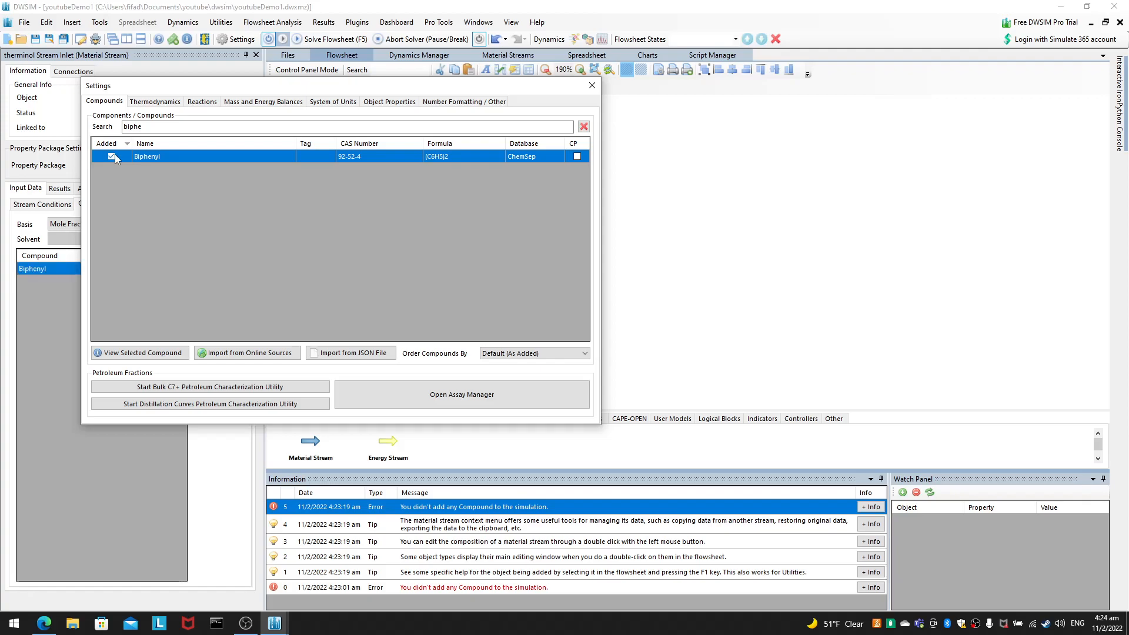
pyautogui.click(592, 85)
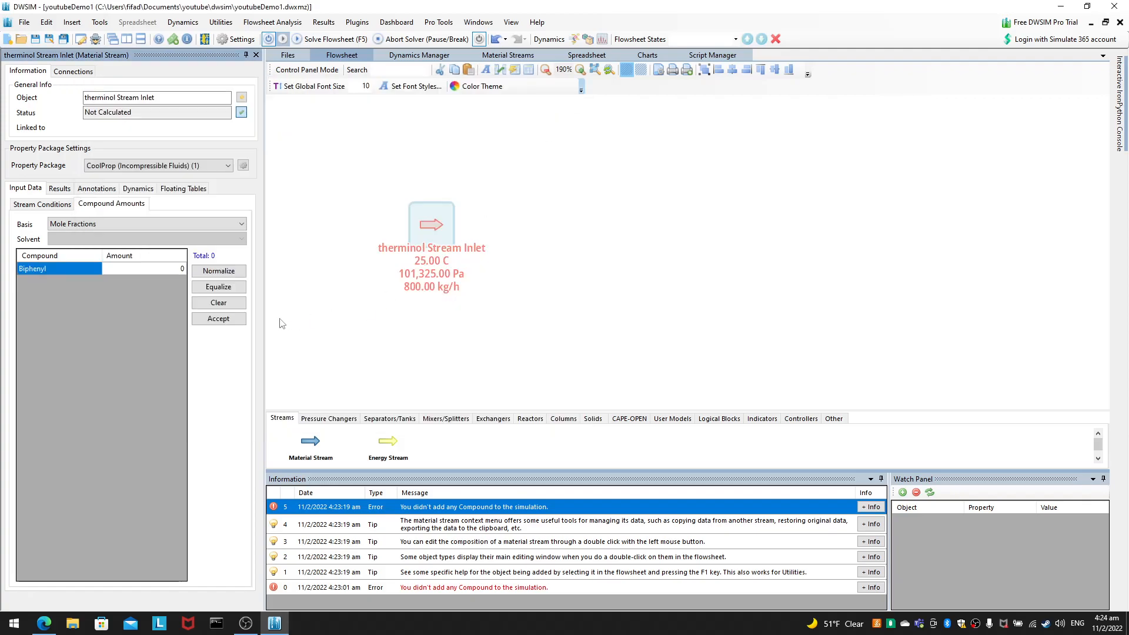
# Step: Set the mole fraction of Biphenyl in the therminol inlet stream to 1 and accept the composition
pyautogui.click(163, 270)
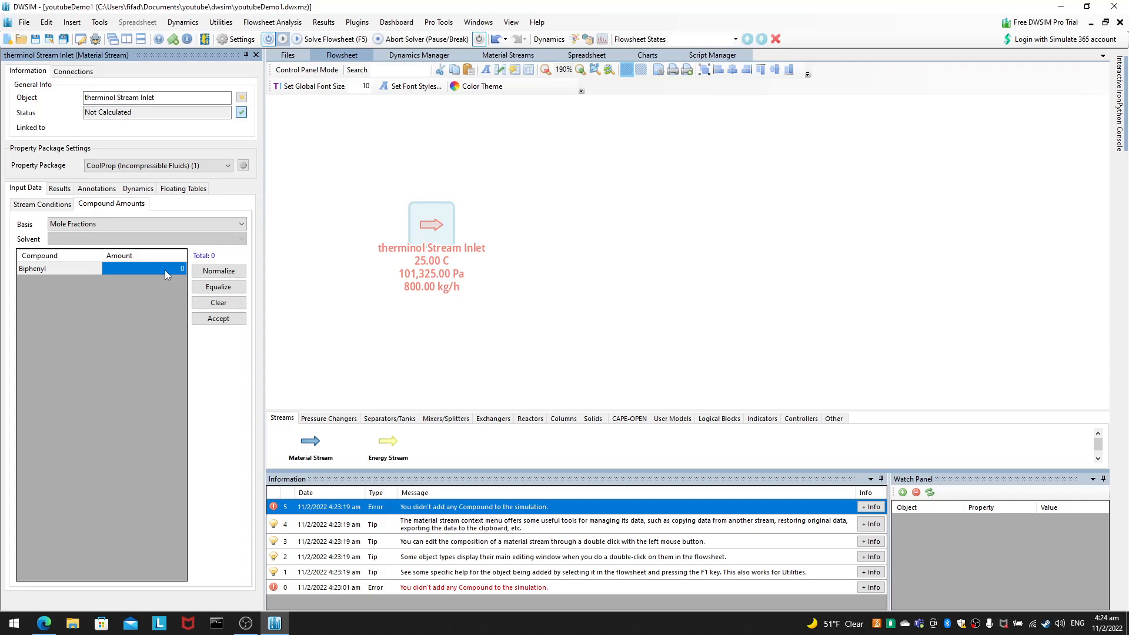
pyautogui.write('1')
pyautogui.click(218, 318)
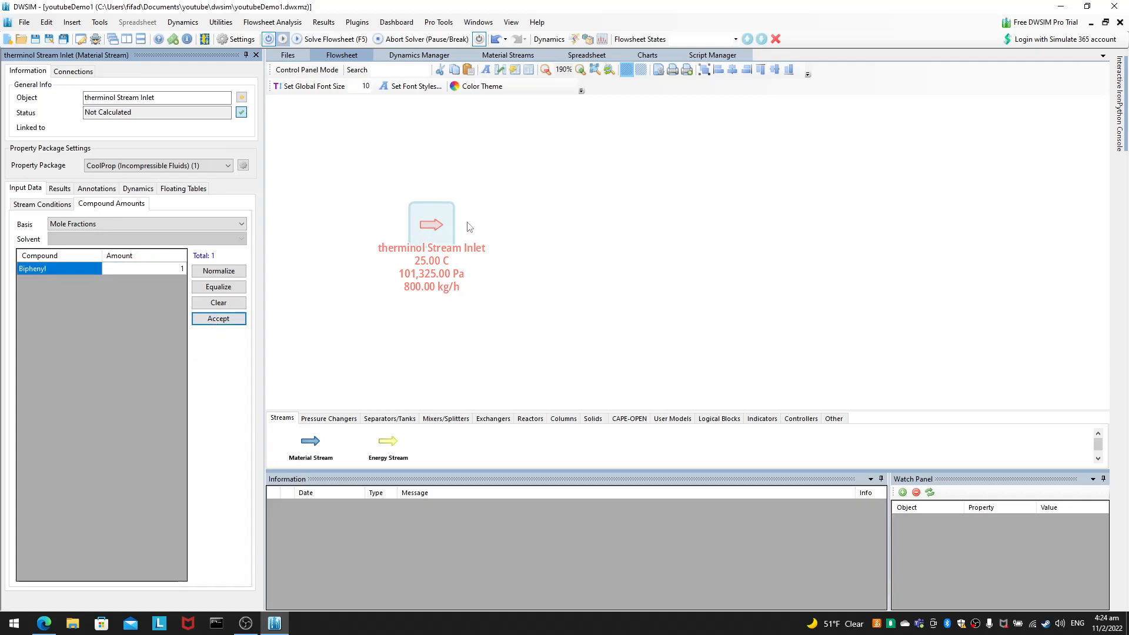
pyautogui.click(39, 206)
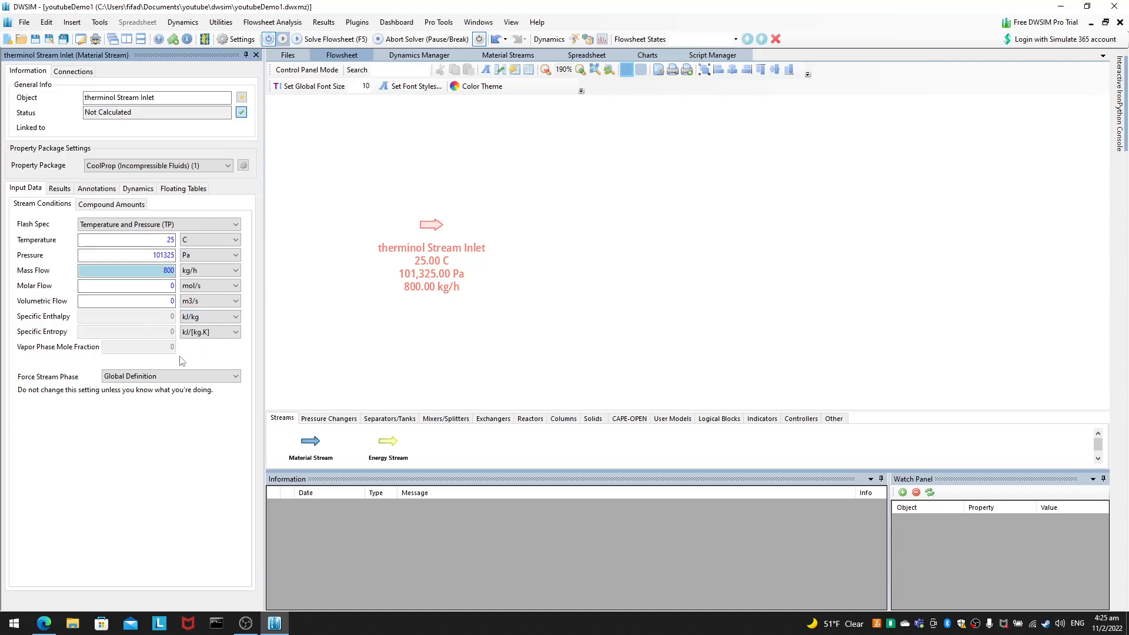
pyautogui.click(121, 206)
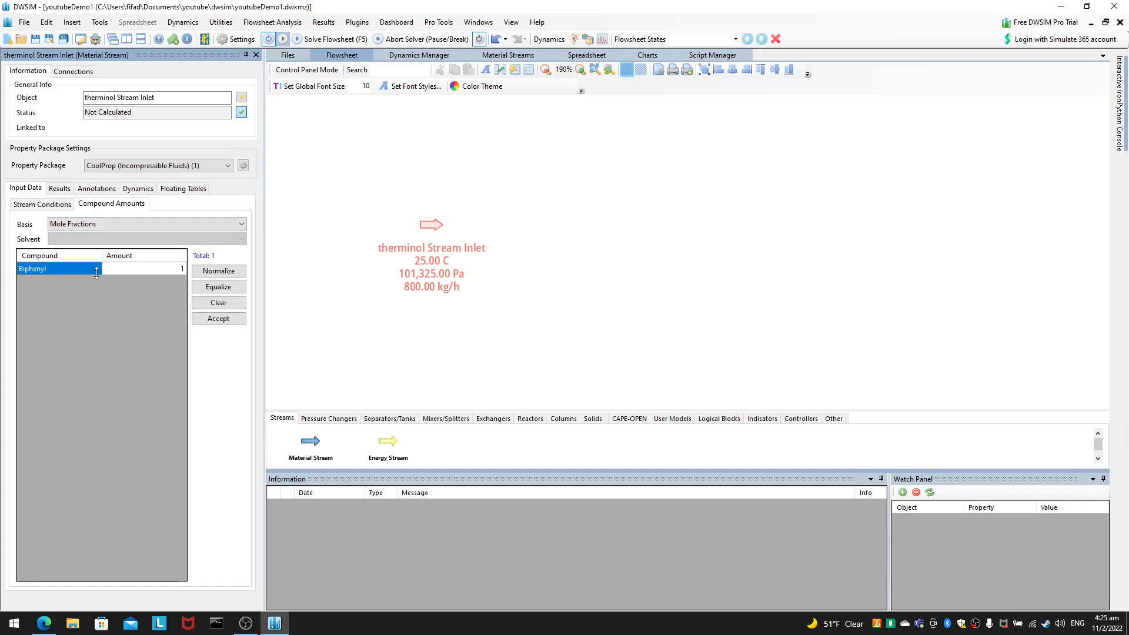
# Step: Switch to the browser and read the SourceForge thread about ORC thermal oil fluid properties
pyautogui.click(45, 623)
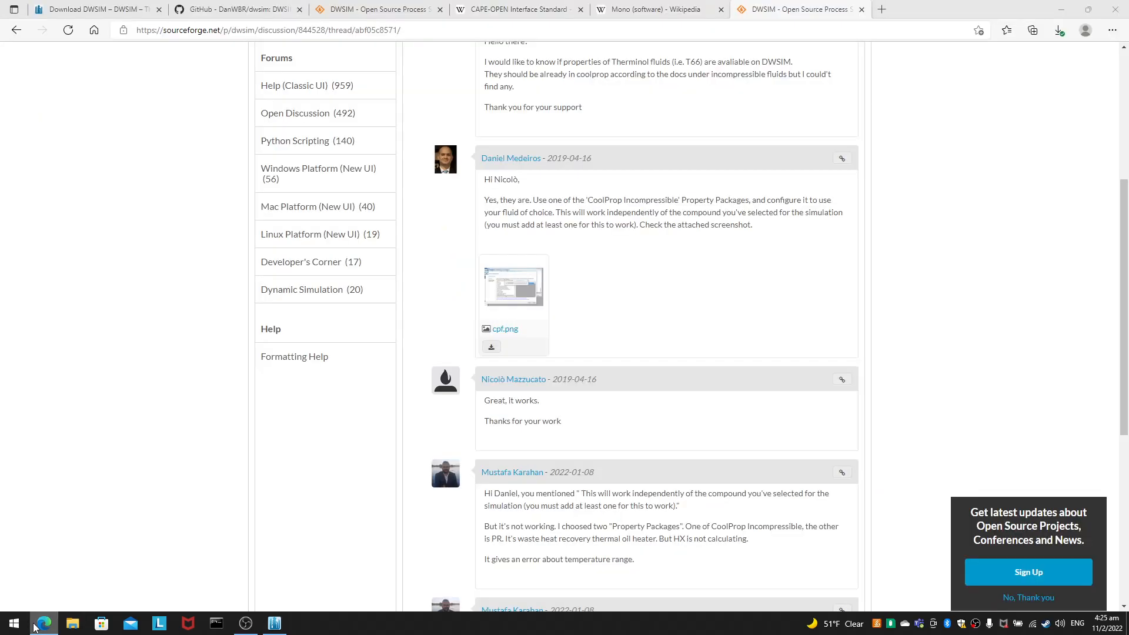
pyautogui.scroll(-3, 794, 191)
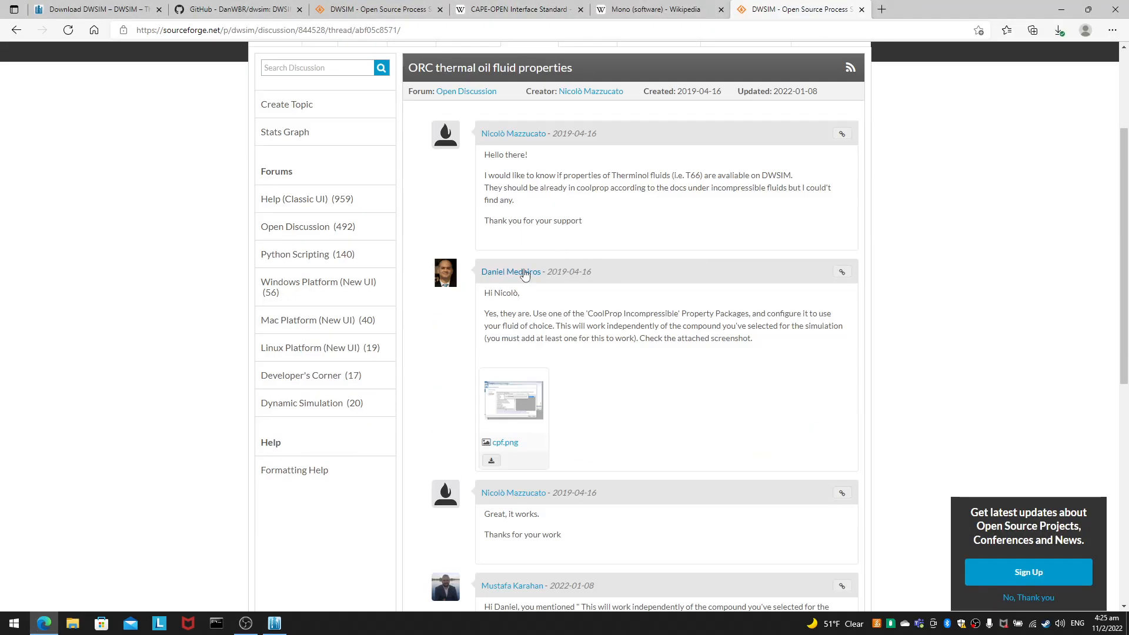
# Step: Read the forum reply about using a CoolProp Incompressible property package with at least one compound added to the simulation
pyautogui.moveTo(541, 271); pyautogui.dragTo(481, 274)
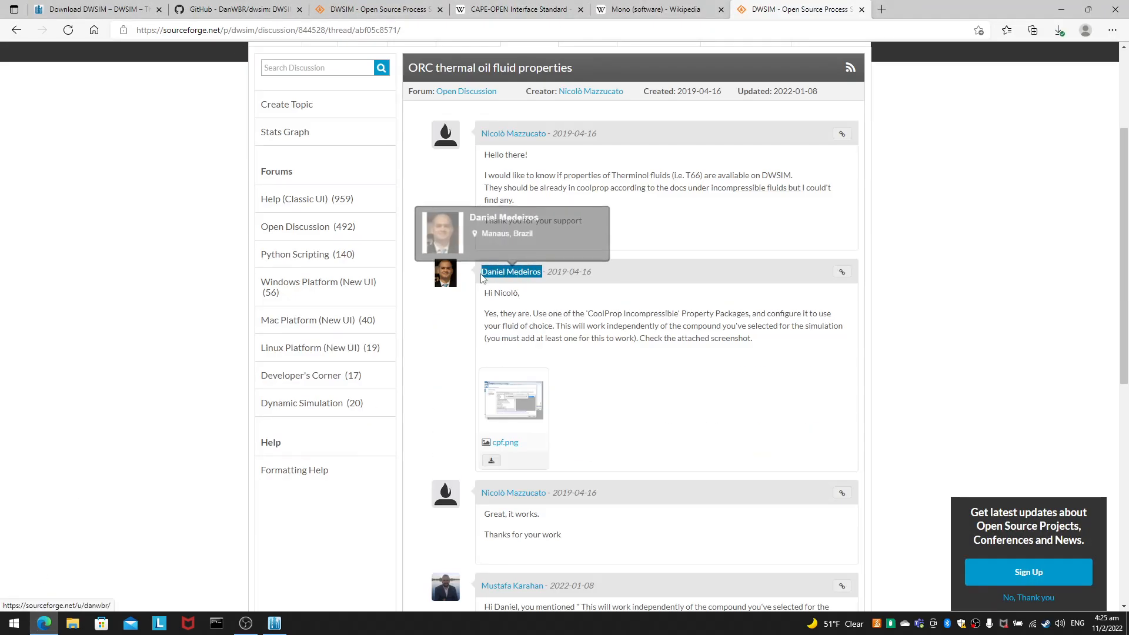
pyautogui.click(615, 328)
pyautogui.moveTo(681, 313); pyautogui.dragTo(759, 358)
pyautogui.click(772, 381)
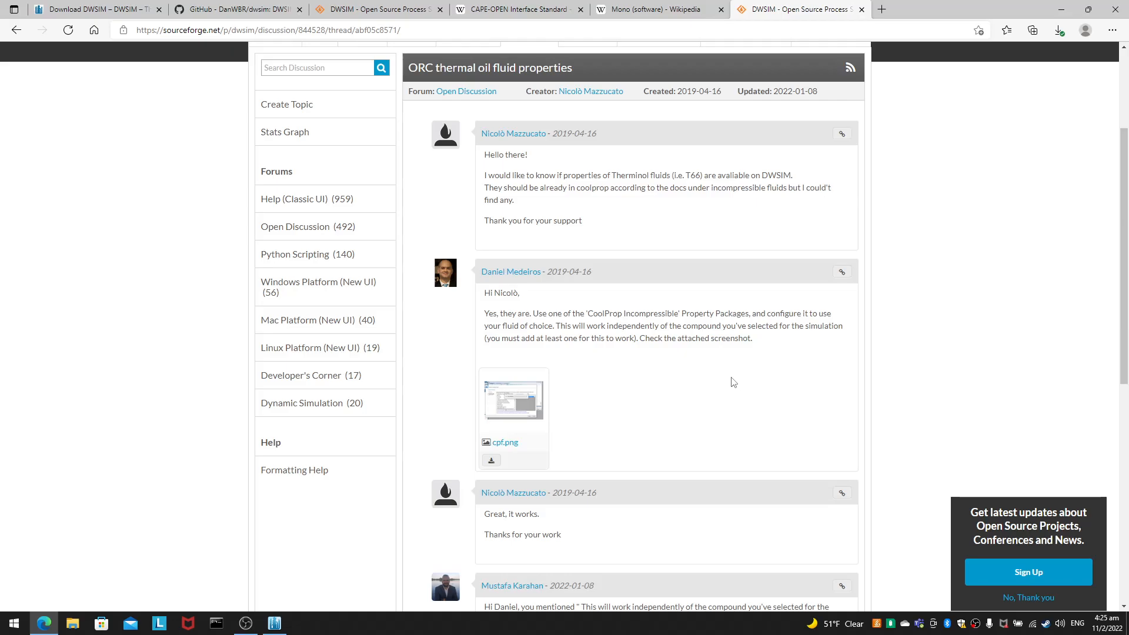
pyautogui.moveTo(577, 333); pyautogui.dragTo(763, 327)
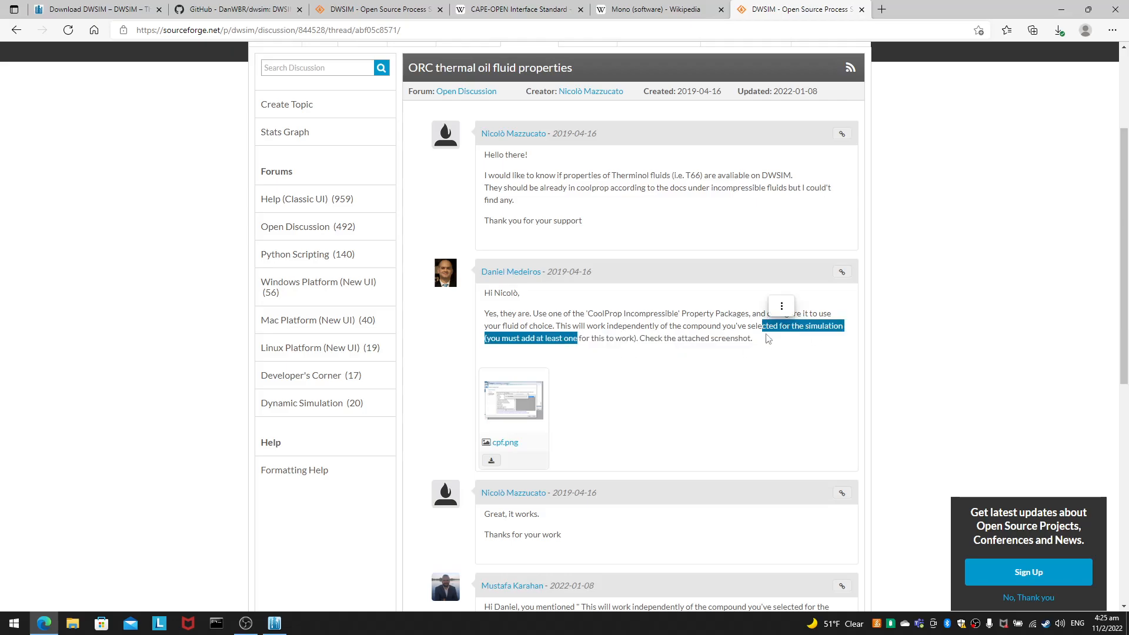
pyautogui.click(779, 384)
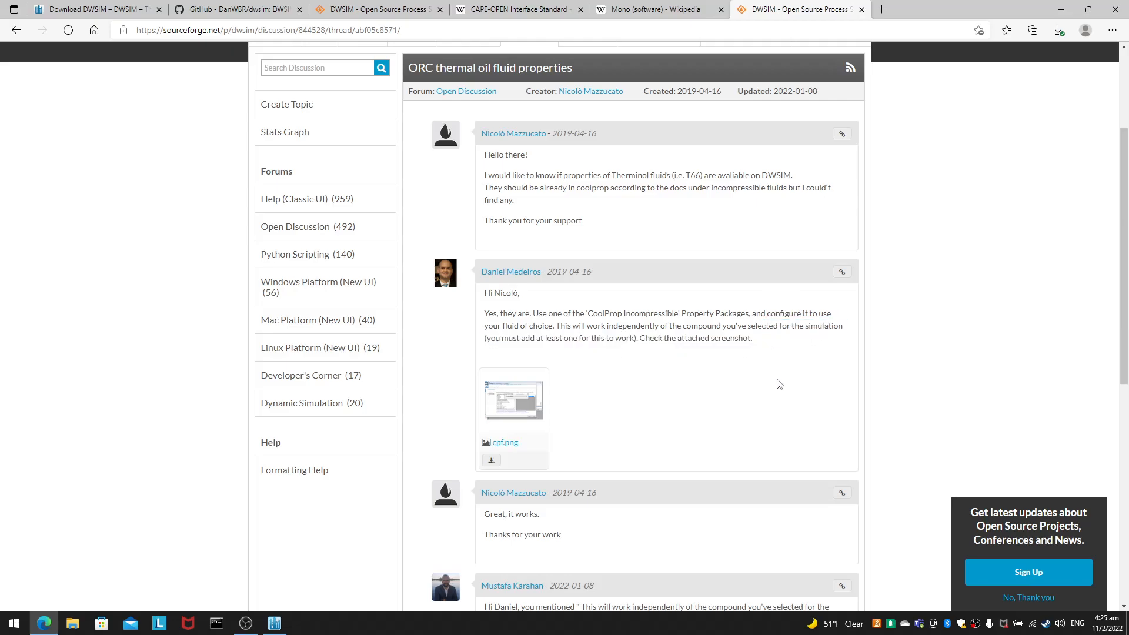
# Step: Look through the DWSIM download page, the GitHub repository and the SourceForge project page, and return to the forum thread
pyautogui.click(81, 5)
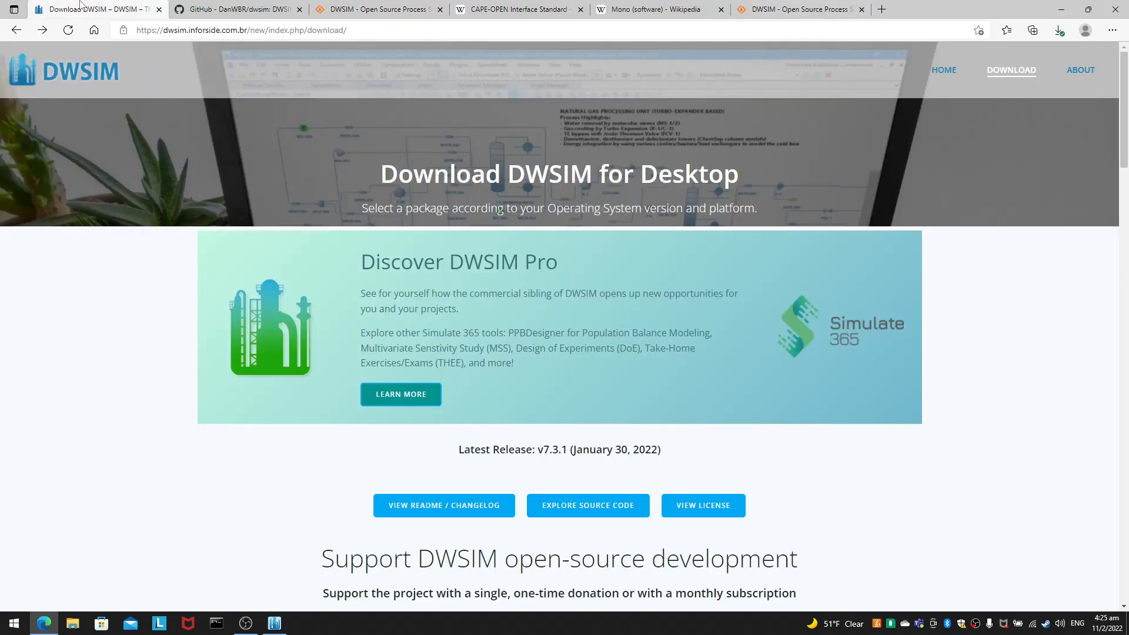
pyautogui.click(211, 7)
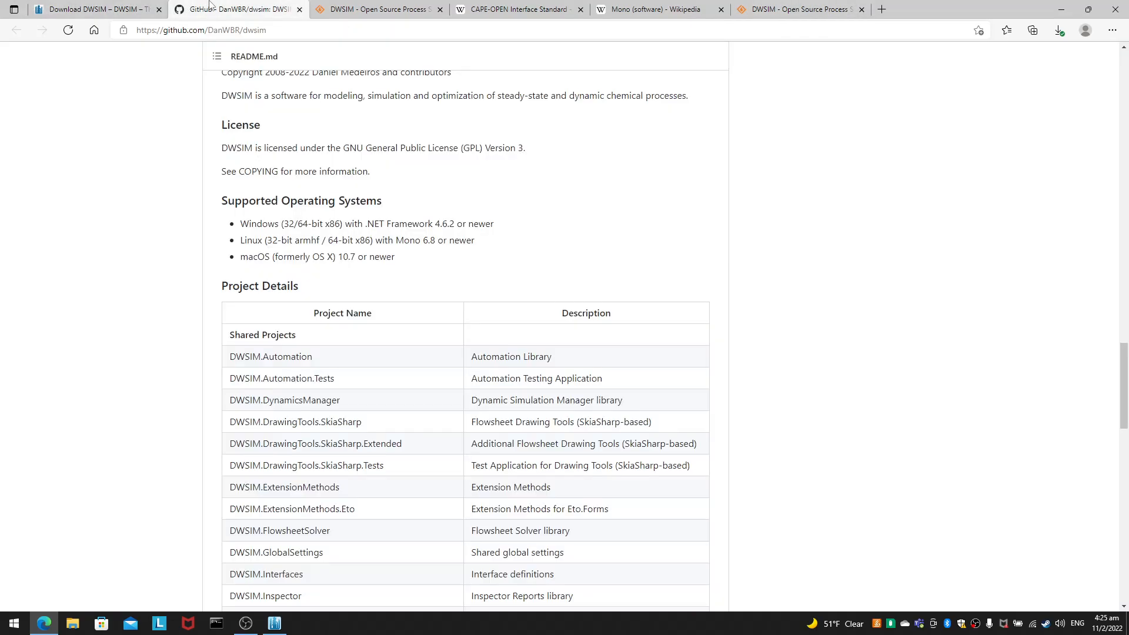
pyautogui.click(391, 7)
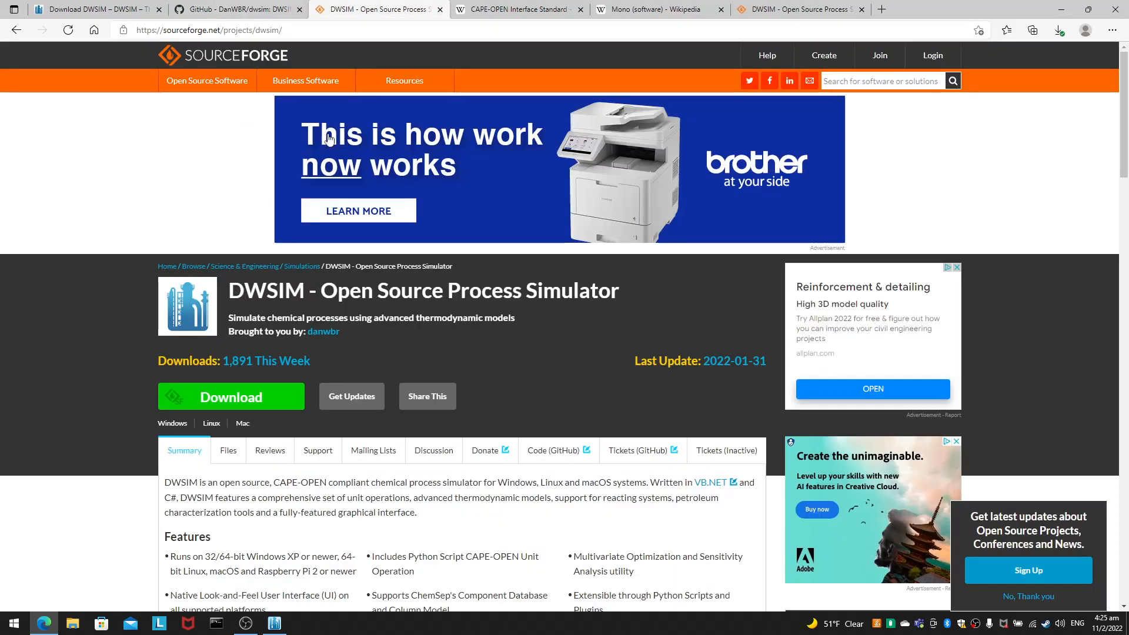
pyautogui.click(88, 8)
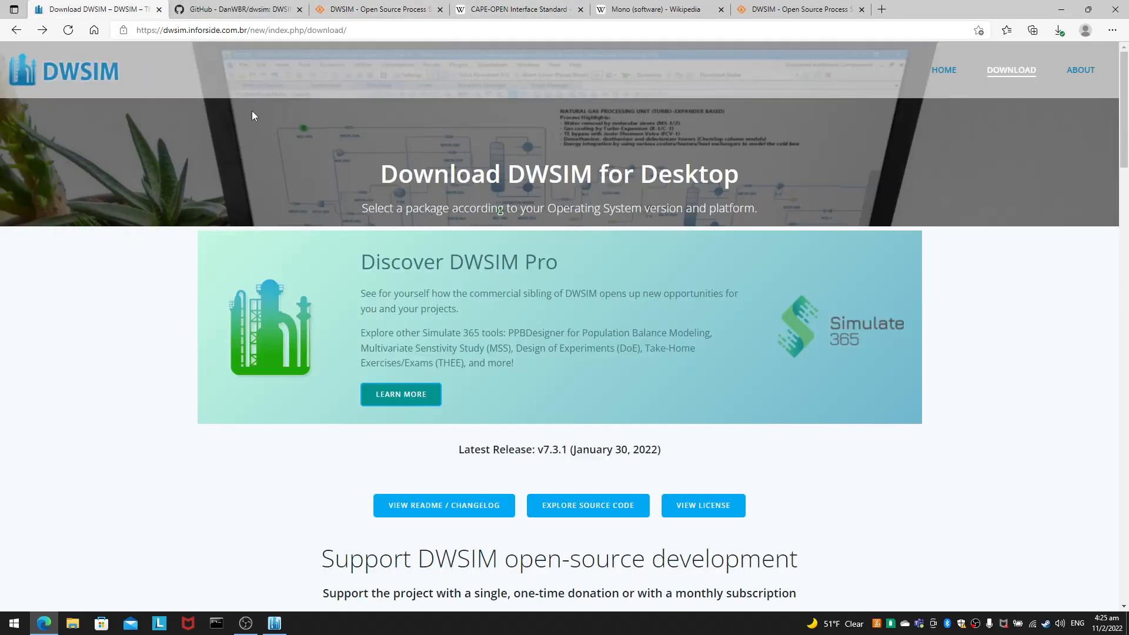
pyautogui.scroll(-5, 559, 388)
pyautogui.scroll(5, 576, 389)
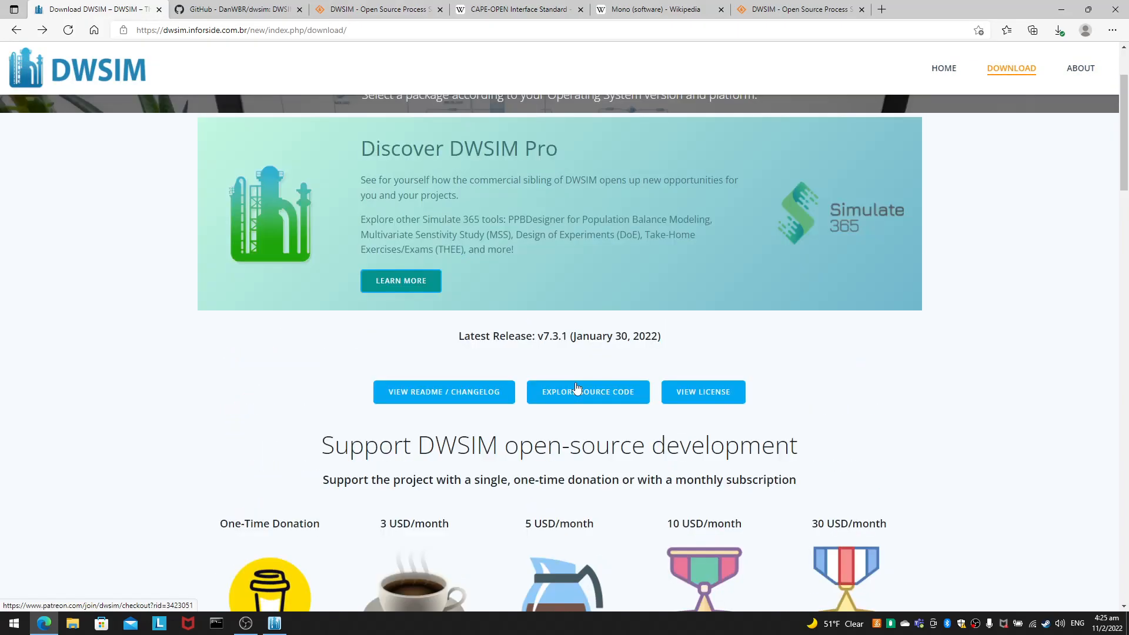
pyautogui.click(799, 9)
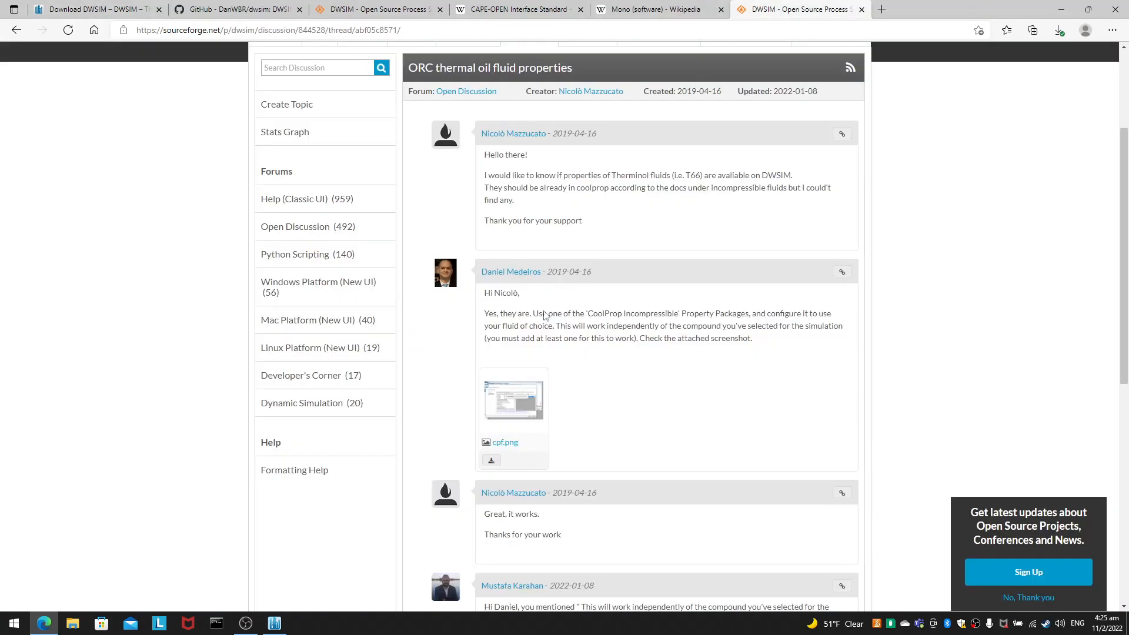
# Step: Read about the software's developer on the DWSIM website's About page and go back to the thermal oil forum thread
pyautogui.tripleClick(520, 275)
pyautogui.click(91, 9)
pyautogui.scroll(-15, 169, 374)
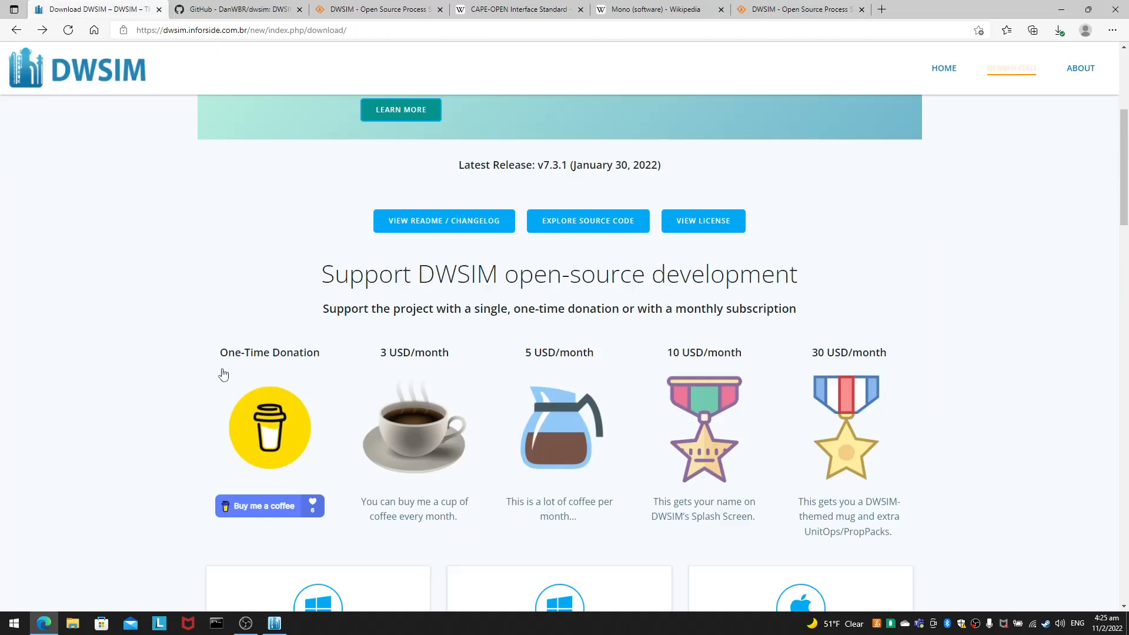
pyautogui.scroll(5, 235, 381)
pyautogui.scroll(10, 235, 381)
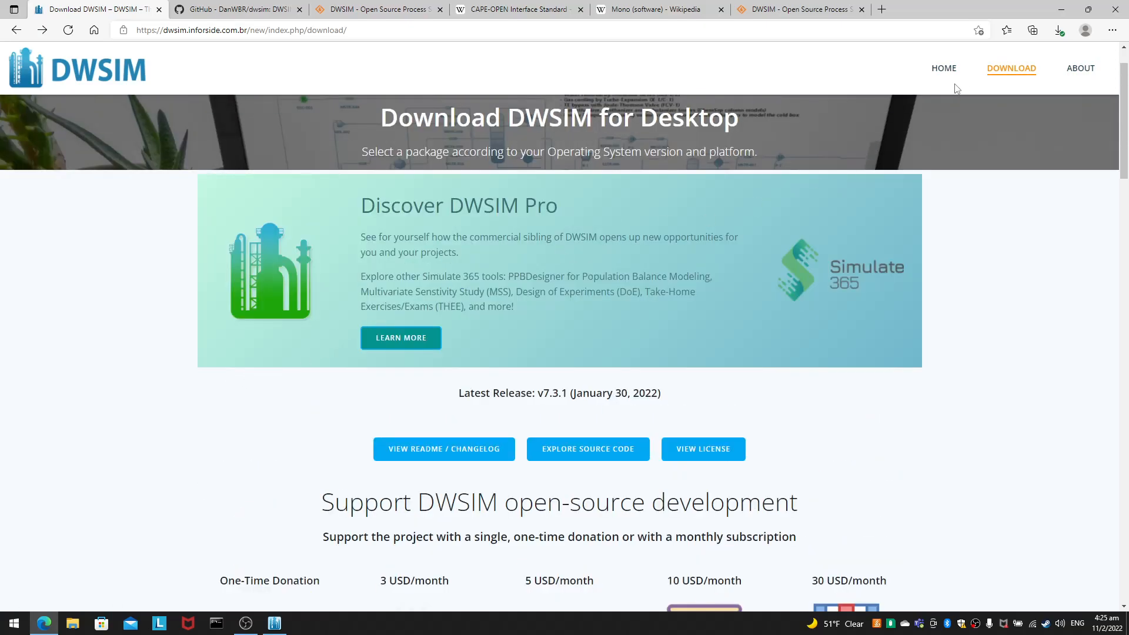
pyautogui.click(1071, 69)
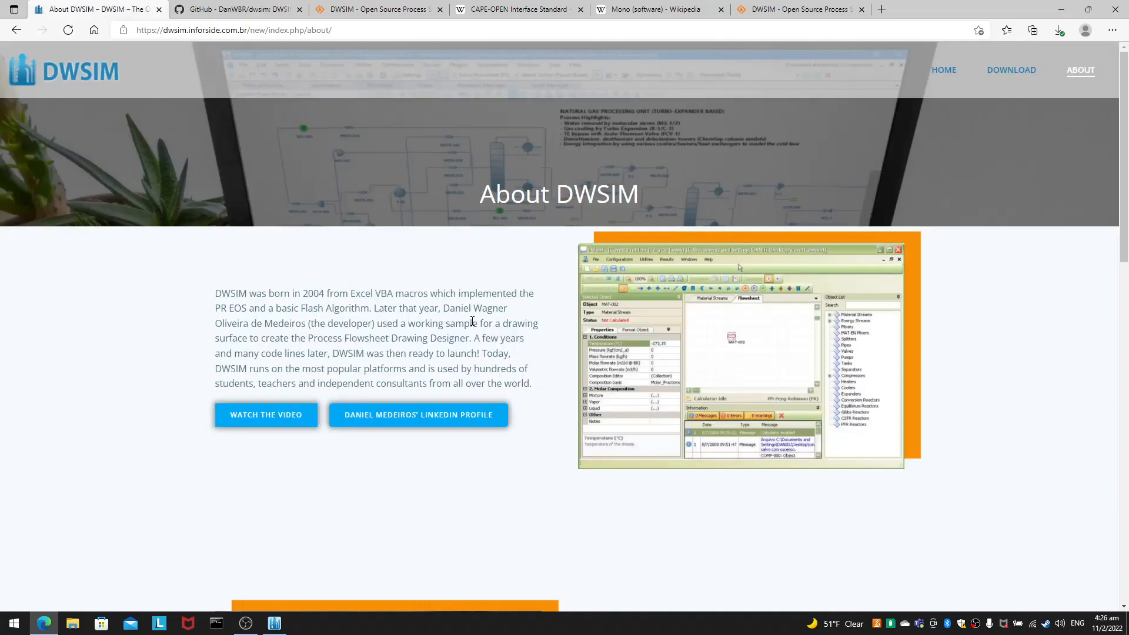
pyautogui.moveTo(457, 310); pyautogui.dragTo(307, 324)
pyautogui.click(269, 323)
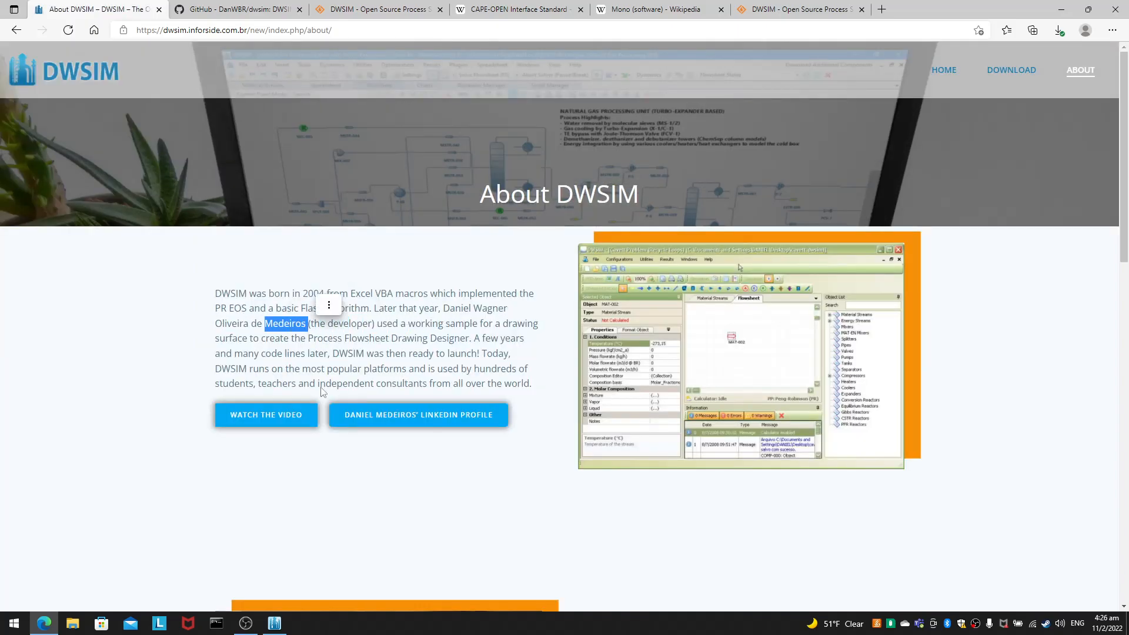
pyautogui.click(16, 30)
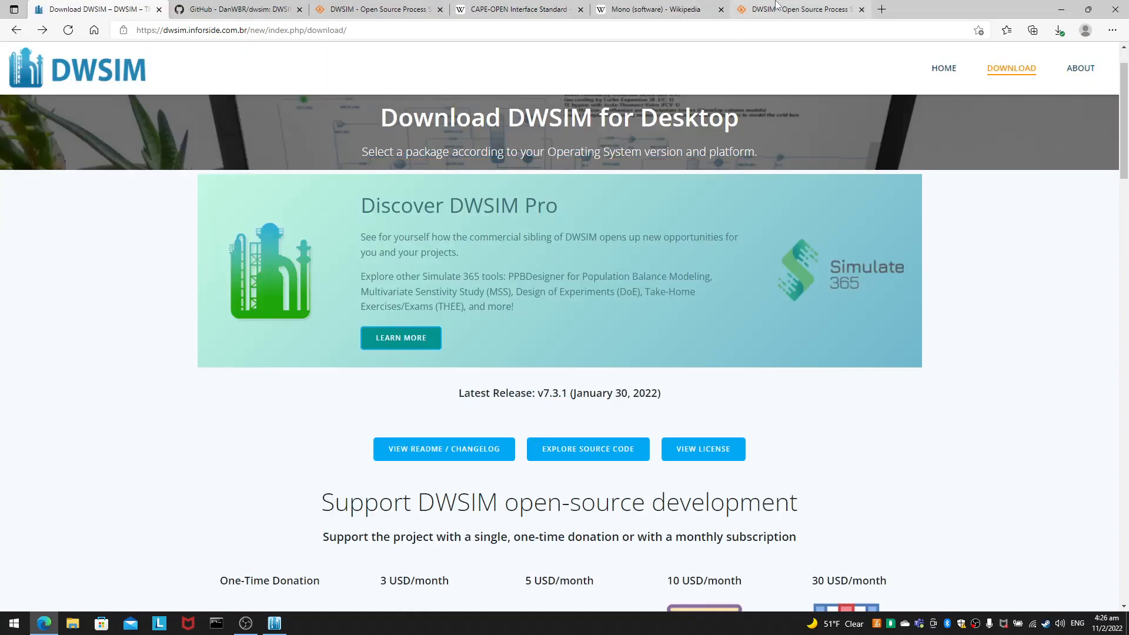
pyautogui.hotkey('ctrl', 'shift', 'Tab')
pyautogui.tripleClick(758, 352)
pyautogui.click(721, 391)
# Step: Switch to DWSIM, review the therminol inlet stream's conditions, results, annotations, dynamics and floating table settings, and close its editor
pyautogui.click(1052, 8)
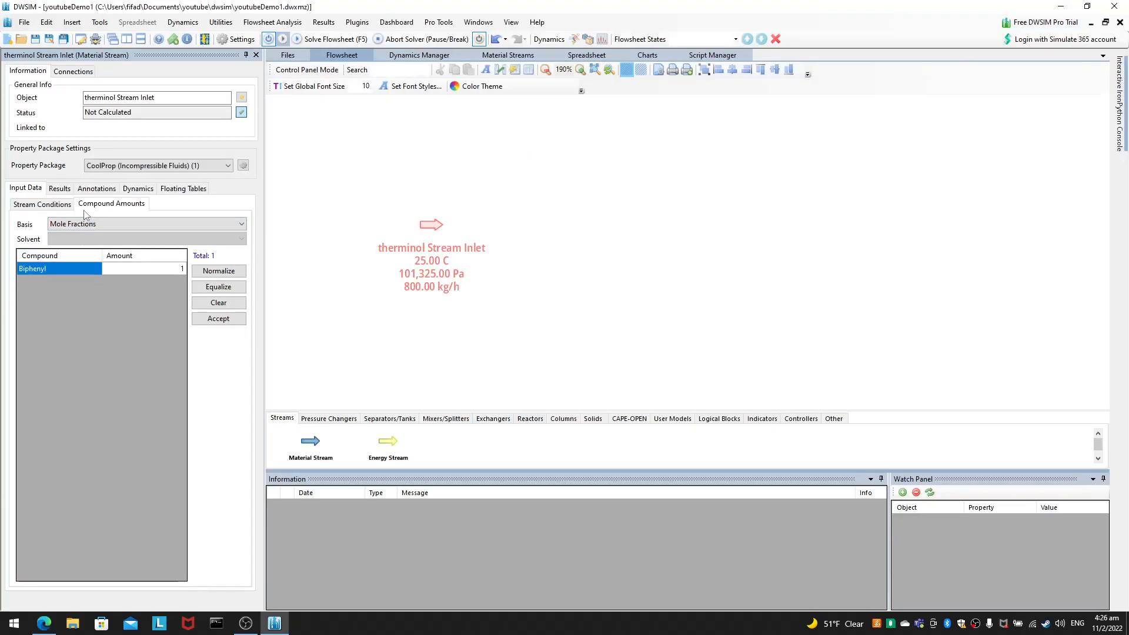
pyautogui.click(53, 205)
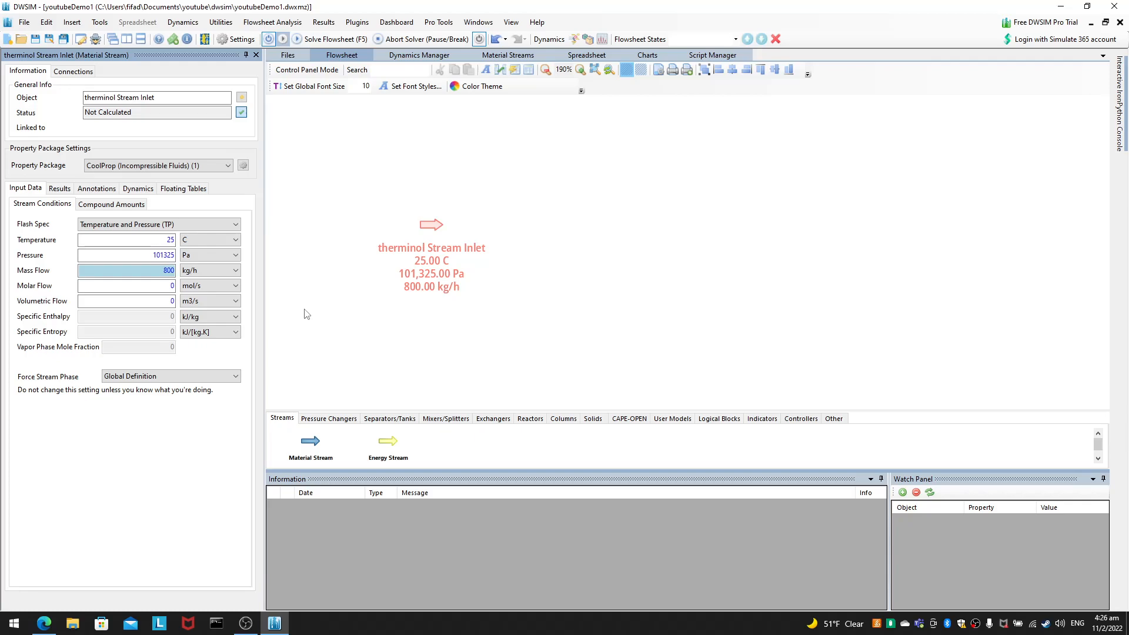
pyautogui.click(147, 193)
pyautogui.click(59, 188)
pyautogui.click(85, 190)
pyautogui.click(124, 194)
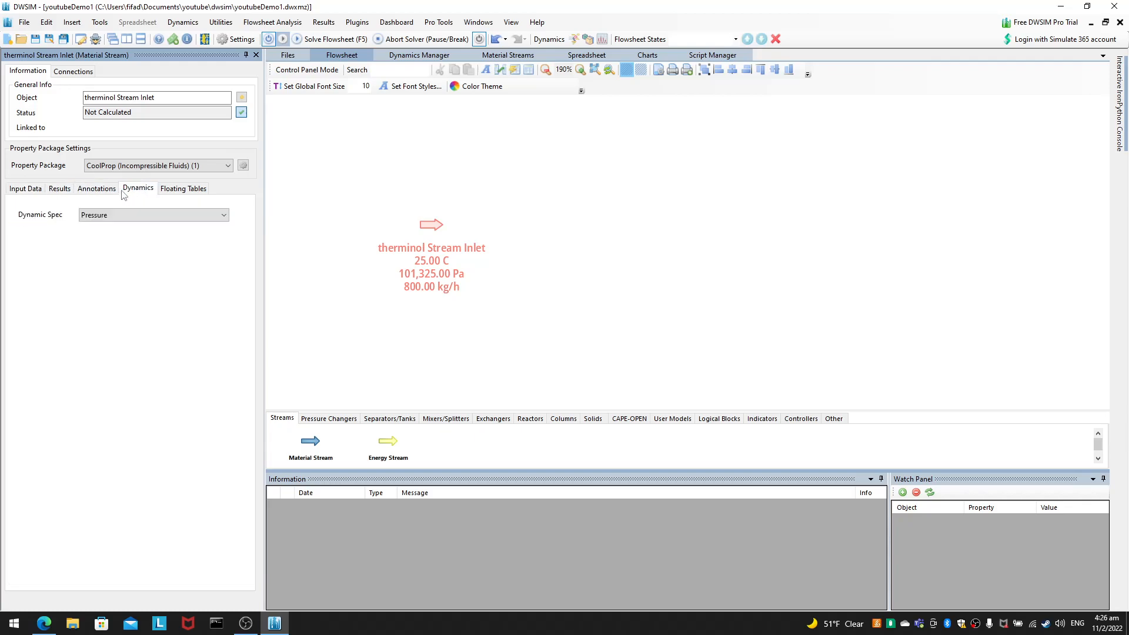
pyautogui.click(177, 190)
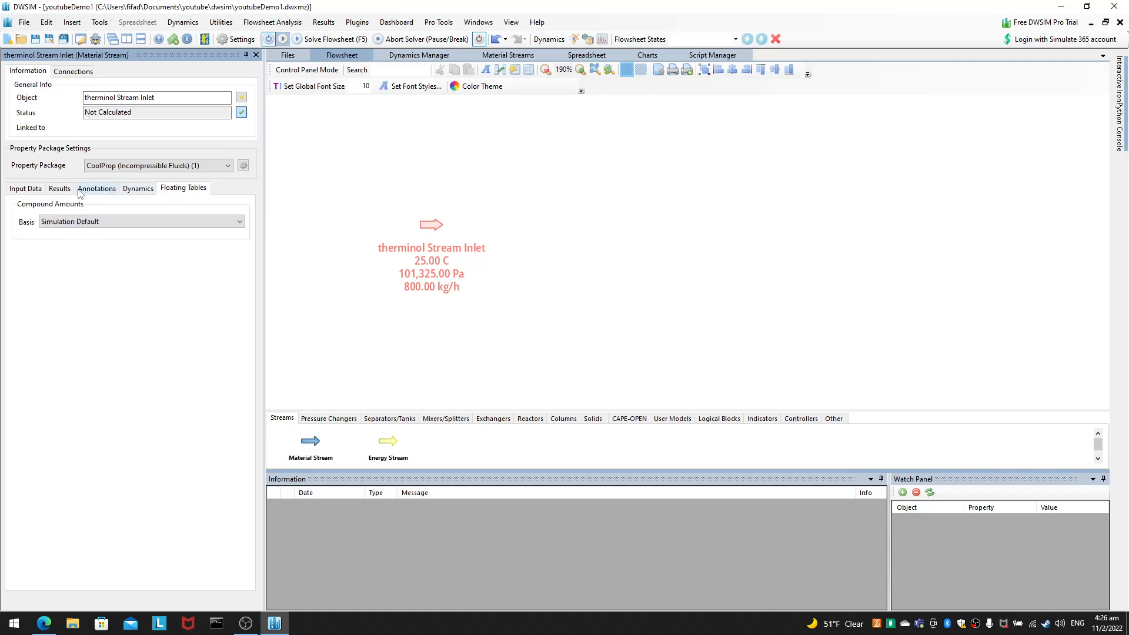
pyautogui.click(27, 189)
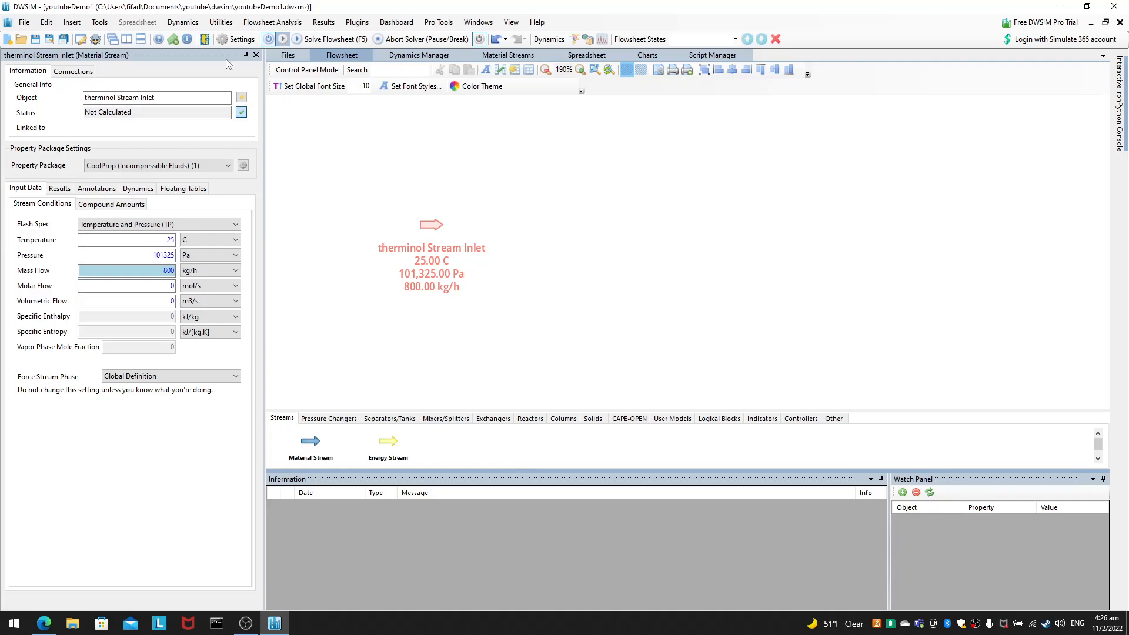
pyautogui.click(256, 55)
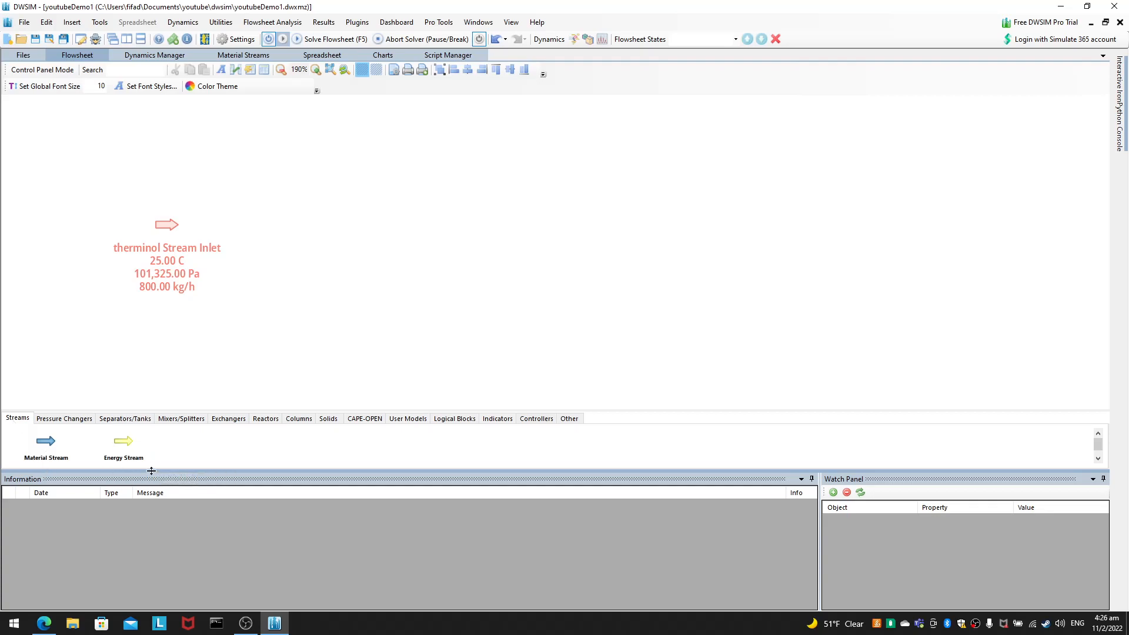
# Step: Add a pump to the flowsheet to the right of the therminol inlet stream, leaving space between them
pyautogui.click(82, 421)
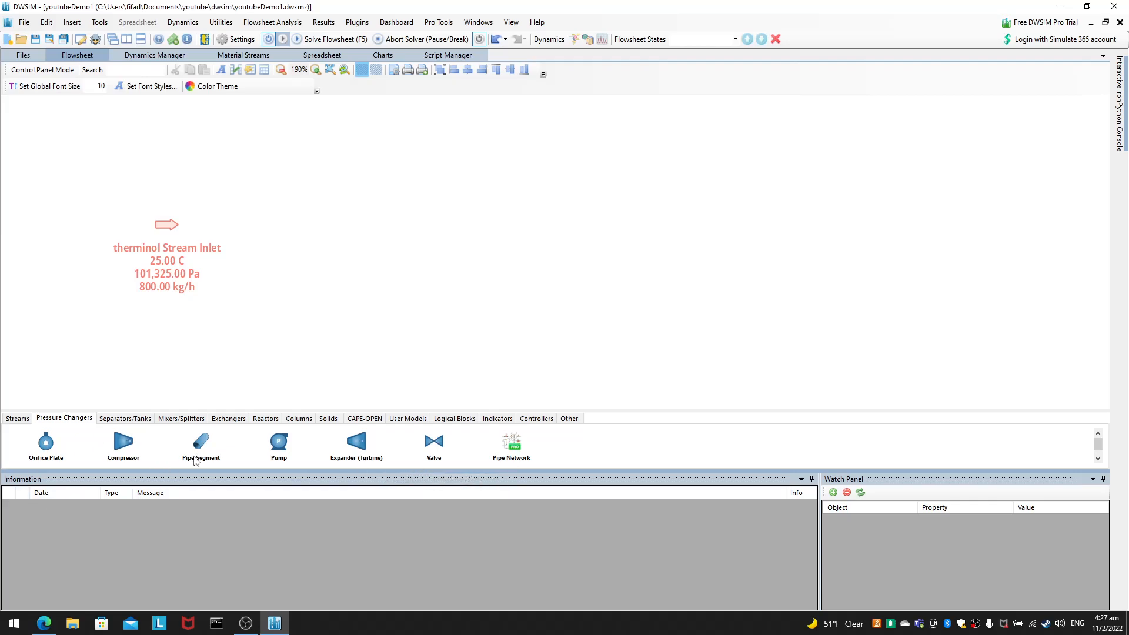
pyautogui.moveTo(274, 453); pyautogui.dragTo(288, 202)
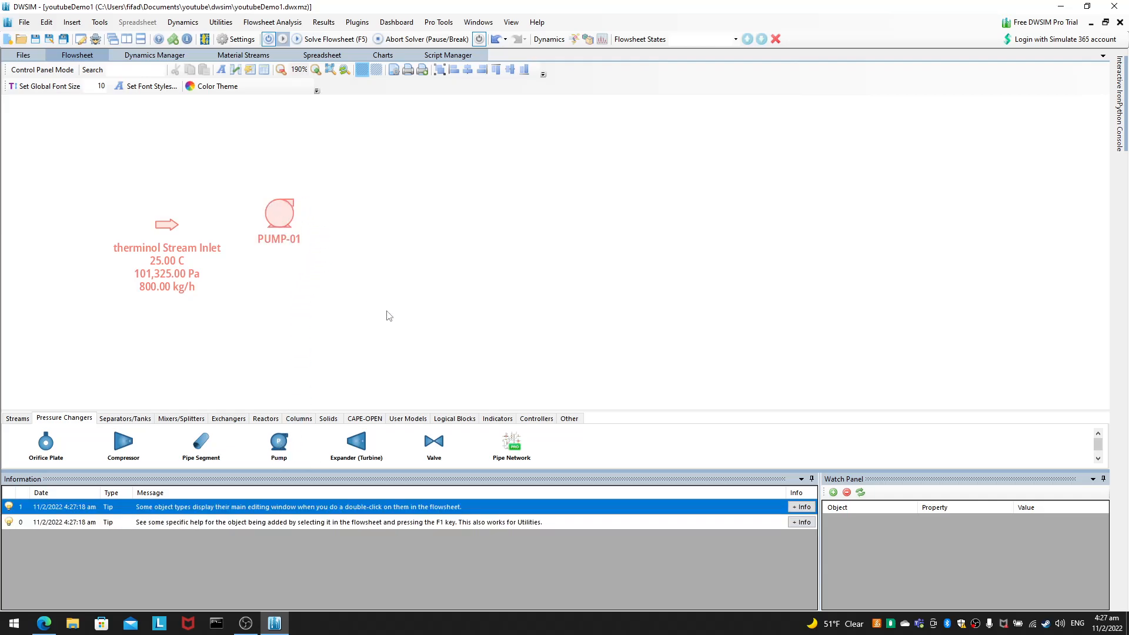
pyautogui.moveTo(292, 237); pyautogui.dragTo(369, 254)
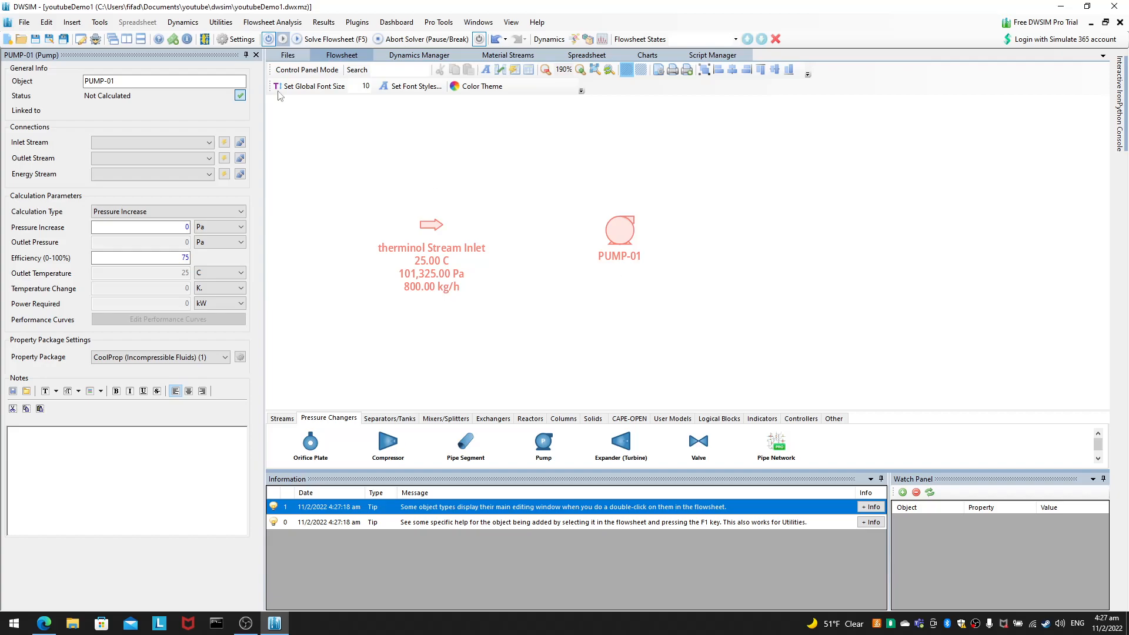
# Step: Try to rename the pump to therminolPump
pyautogui.click(628, 247)
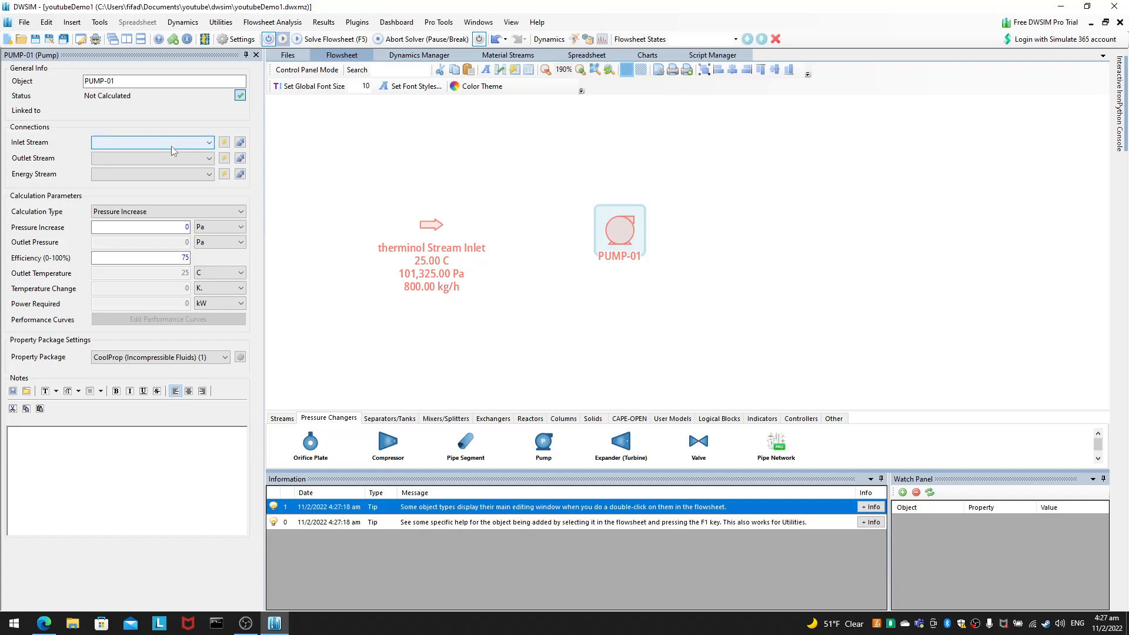
pyautogui.click(161, 83)
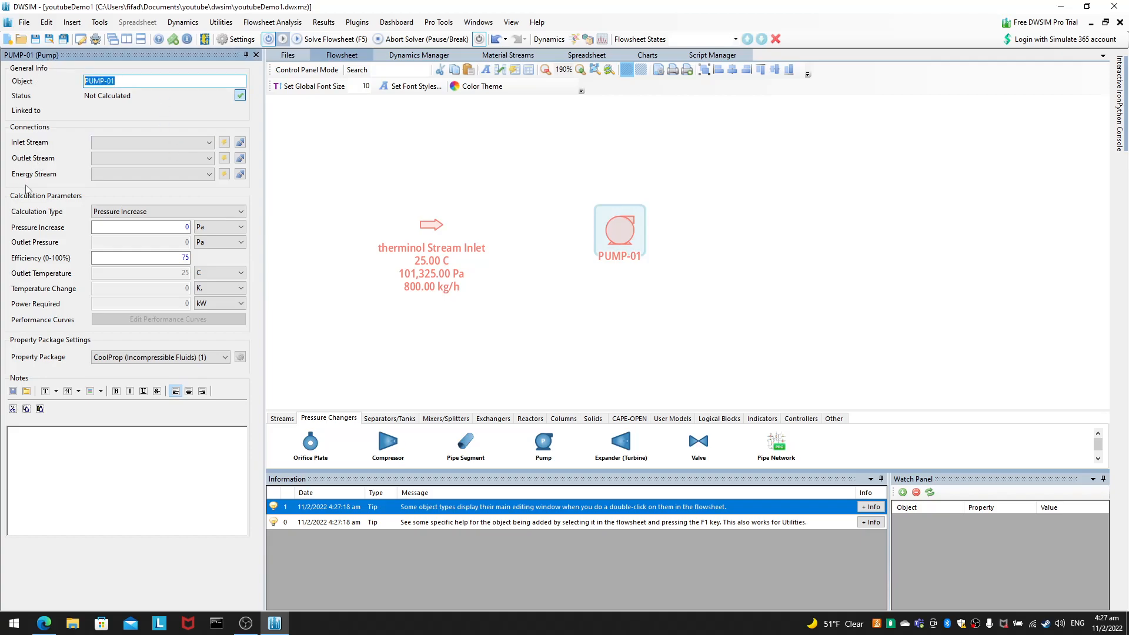
pyautogui.write('myPump')
pyautogui.press('BackSpace')
pyautogui.press('BackSpace')
pyautogui.press('BackSpace')
pyautogui.press('BackSpace')
pyautogui.press('BackSpace')
pyautogui.press('BackSpace')
pyautogui.write('thermin')
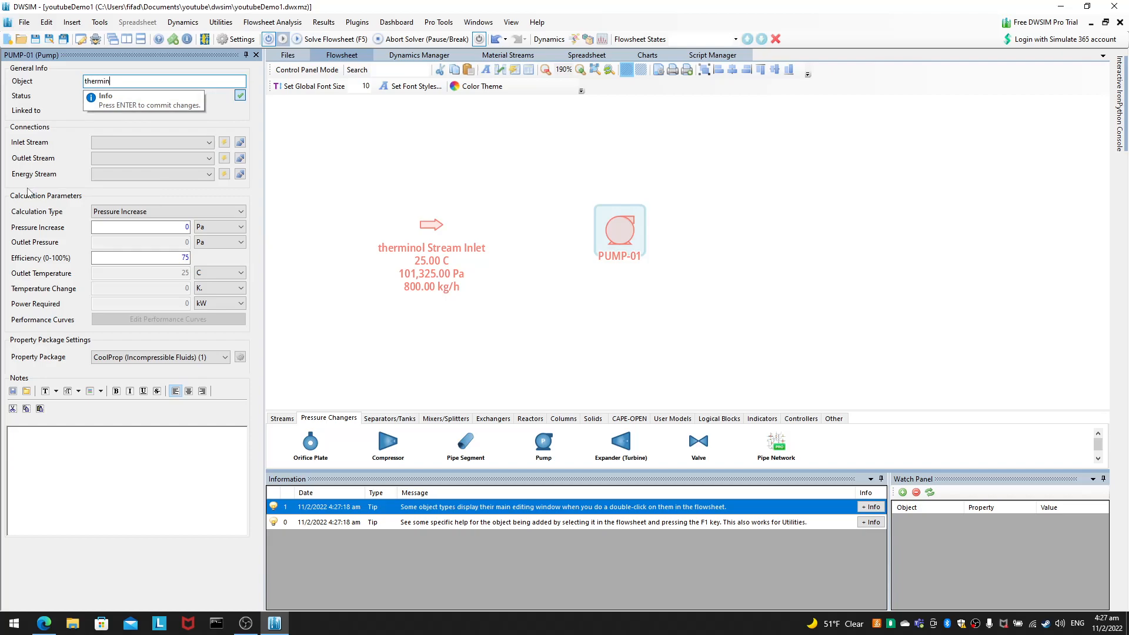
pyautogui.write('olPump')
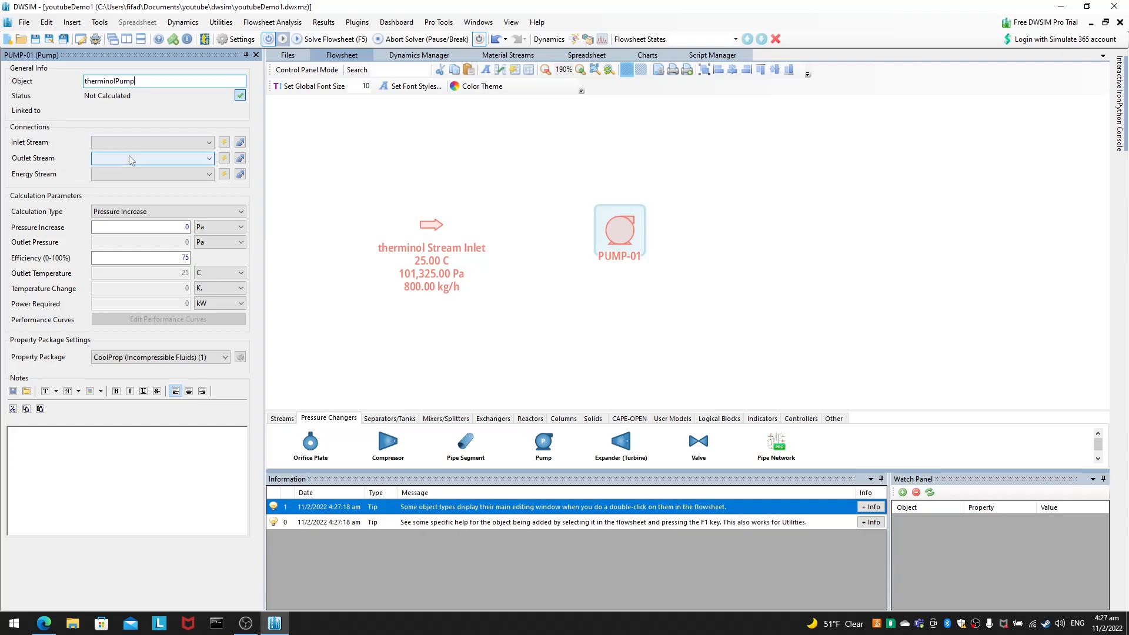
pyautogui.click(643, 369)
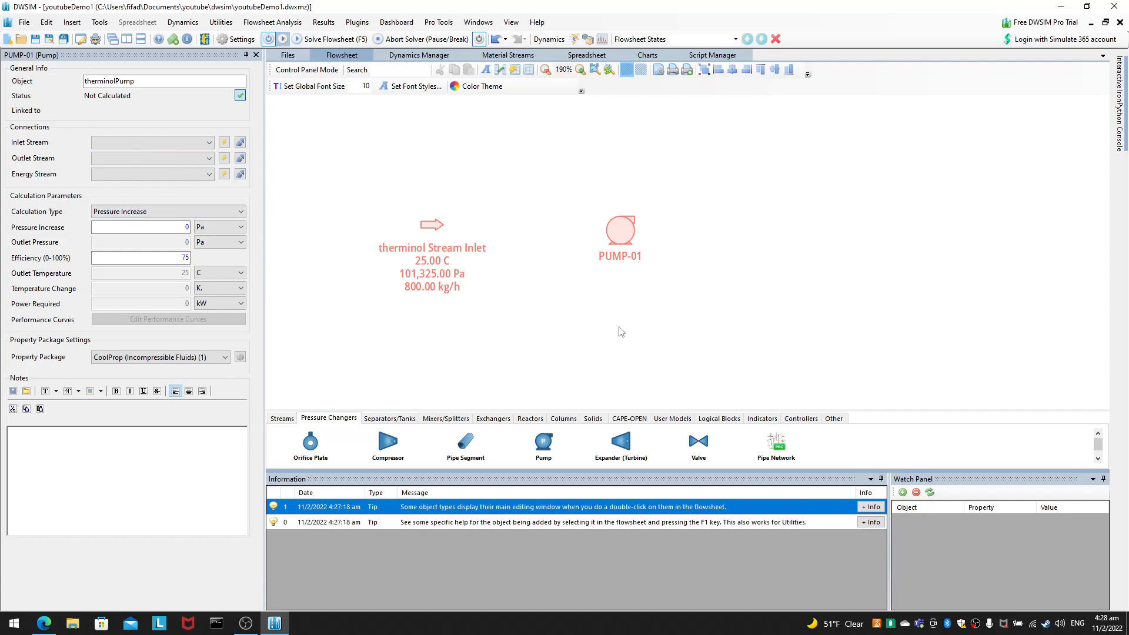
# Step: Move the therminol inlet stream closer to the pump and assign it as the pump's inlet stream
pyautogui.moveTo(434, 229); pyautogui.dragTo(468, 242)
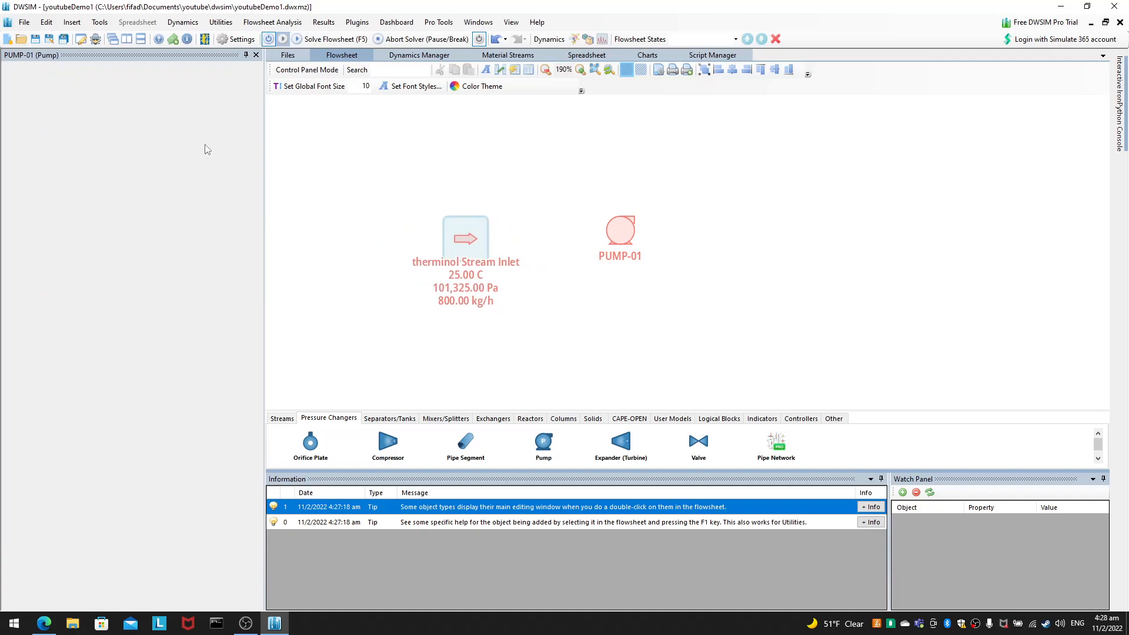
pyautogui.click(626, 238)
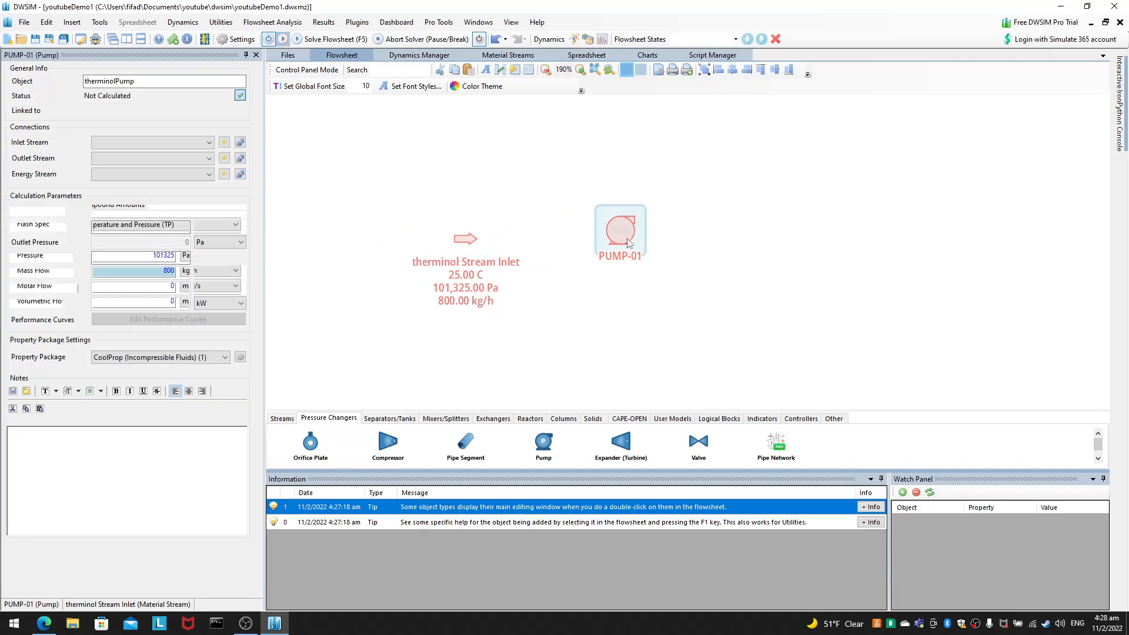
pyautogui.click(114, 143)
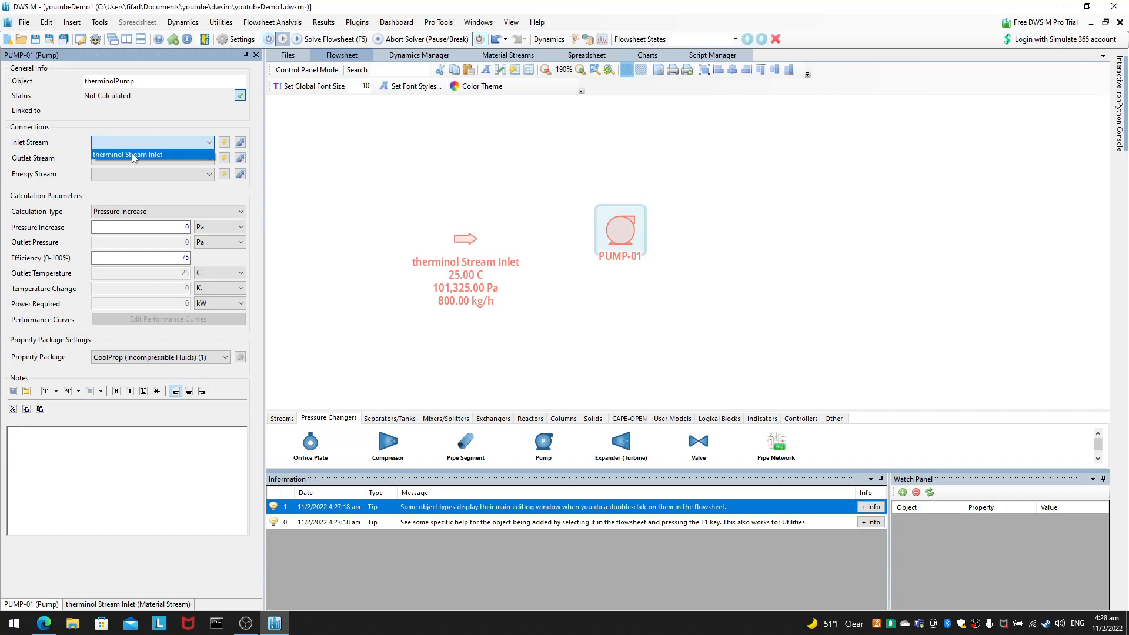
pyautogui.click(132, 154)
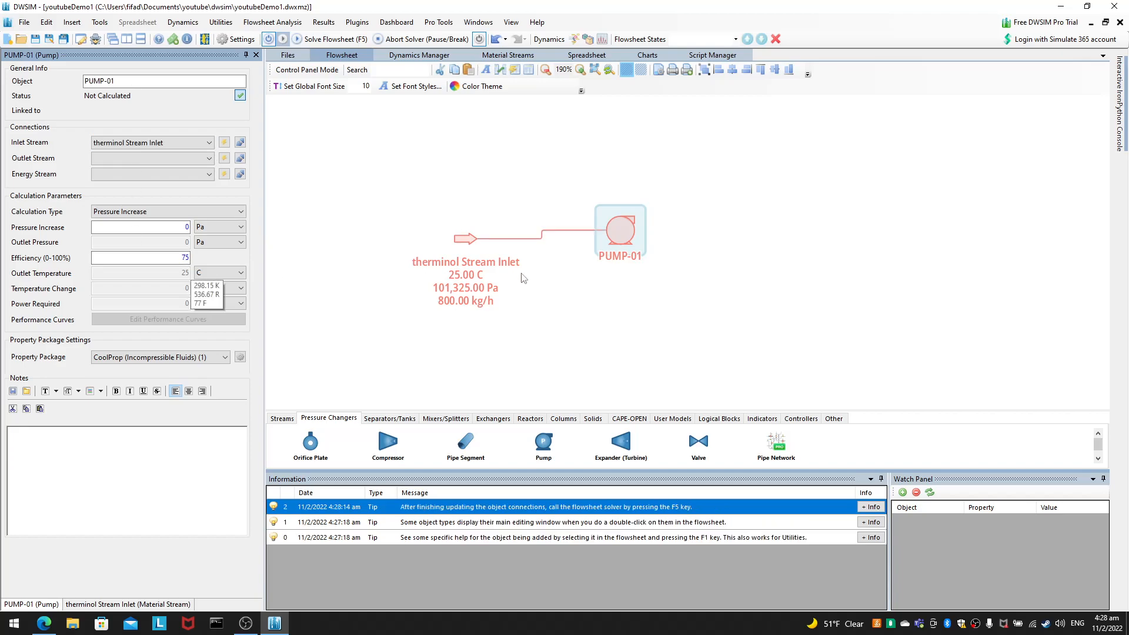
pyautogui.click(567, 307)
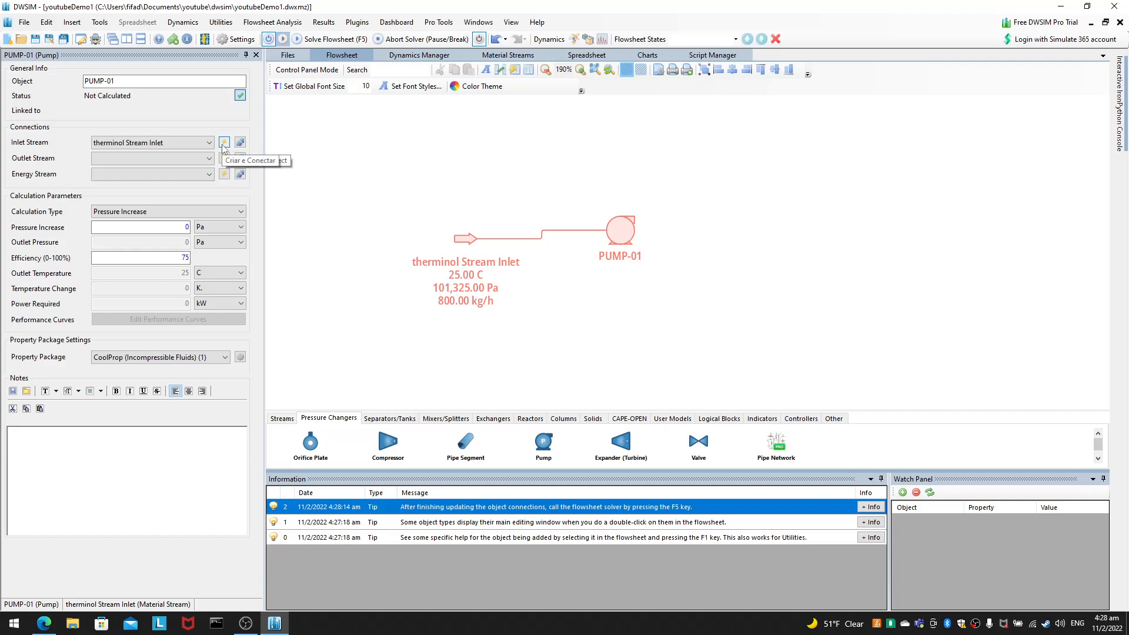
pyautogui.click(246, 624)
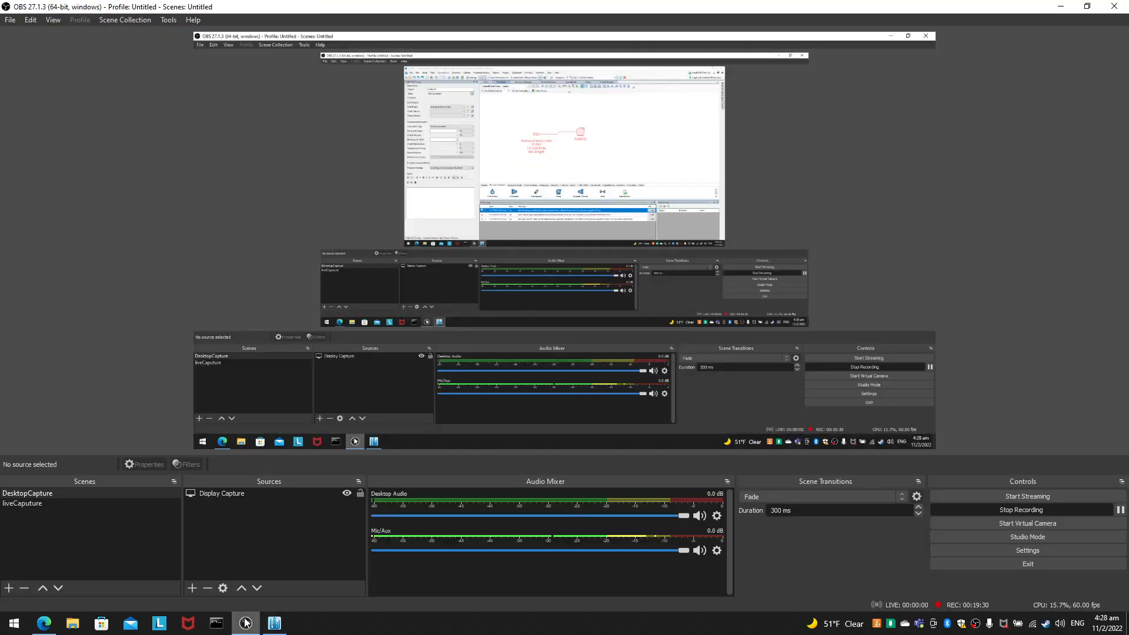
# Step: Switch to DWSIM, disconnect and reassign the therminol inlet stream as the pump's inlet, and move that stream farther from the pump
pyautogui.click(245, 624)
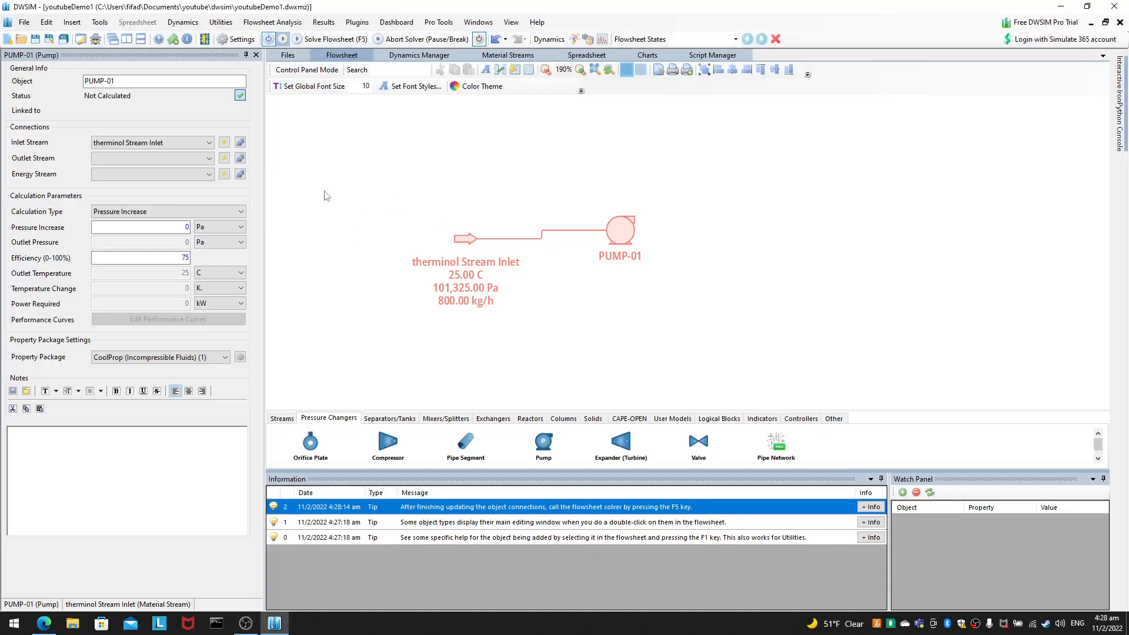
pyautogui.click(240, 143)
pyautogui.click(171, 148)
pyautogui.click(173, 155)
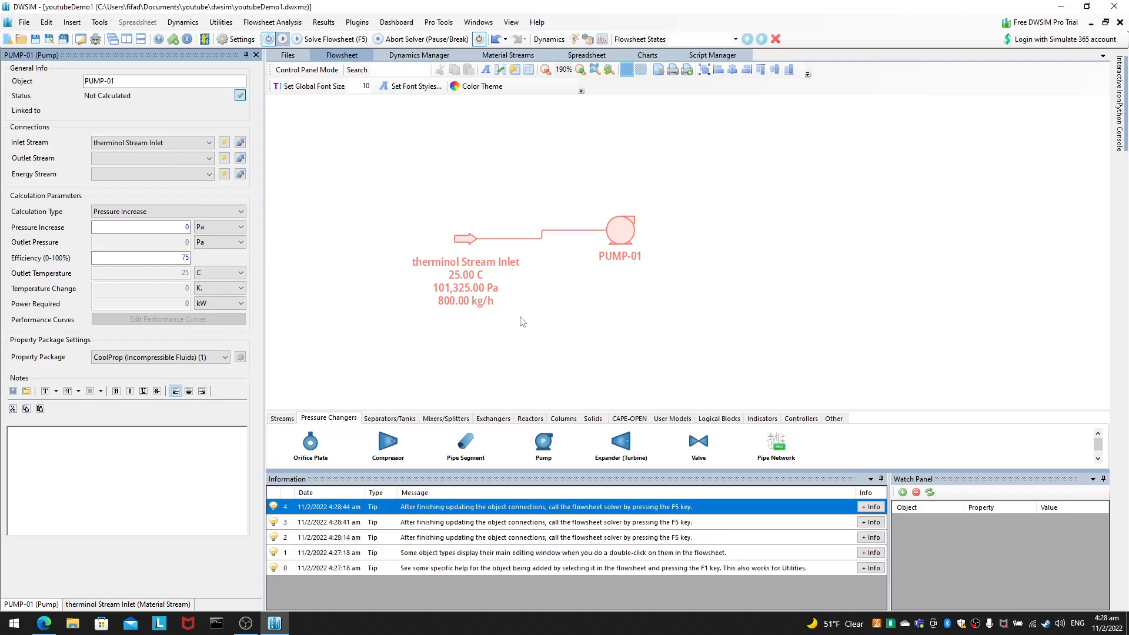
pyautogui.moveTo(454, 238); pyautogui.dragTo(418, 227)
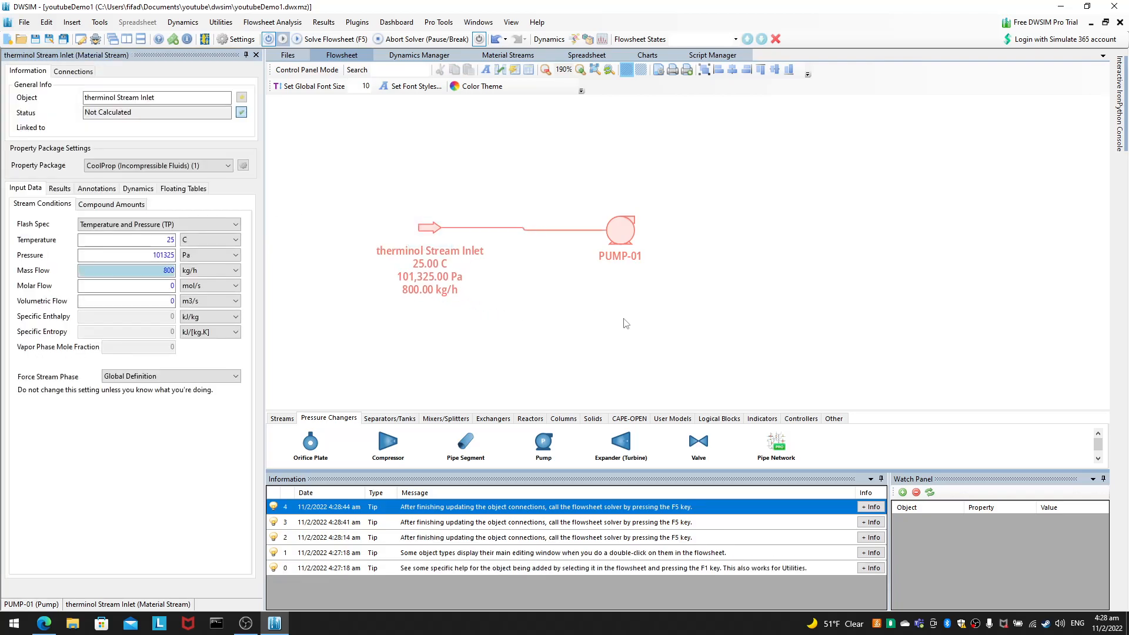
# Step: Rename the pump to therminolPump
pyautogui.click(626, 239)
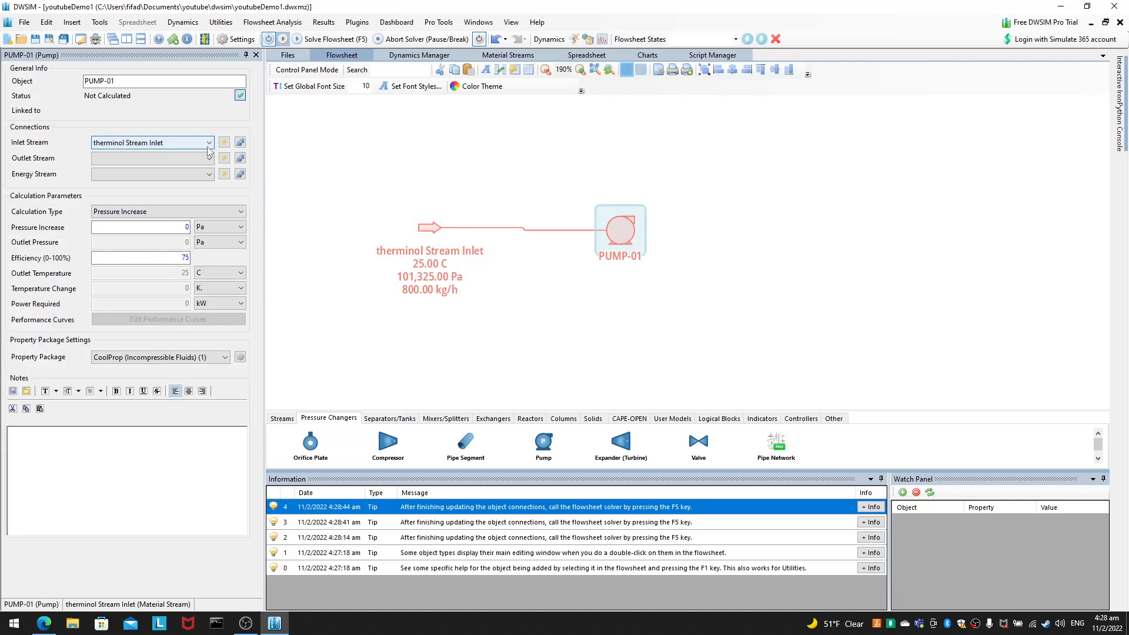
pyautogui.click(197, 82)
pyautogui.hotkey('ctrl', 'BackSpace')
pyautogui.hotkey('ctrl', 'BackSpace')
pyautogui.hotkey('ctrl', 'BackSpace')
pyautogui.press('BackSpace')
pyautogui.press('BackSpace')
pyautogui.press('BackSpace')
pyautogui.press('BackSpace')
pyautogui.press('BackSpace')
pyautogui.press('BackSpace')
pyautogui.press('BackSpace')
pyautogui.press('BackSpace')
pyautogui.press('BackSpace')
pyautogui.press('BackSpace')
pyautogui.write('my')
pyautogui.press('BackSpace')
pyautogui.press('BackSpace')
pyautogui.write('therminolPump')
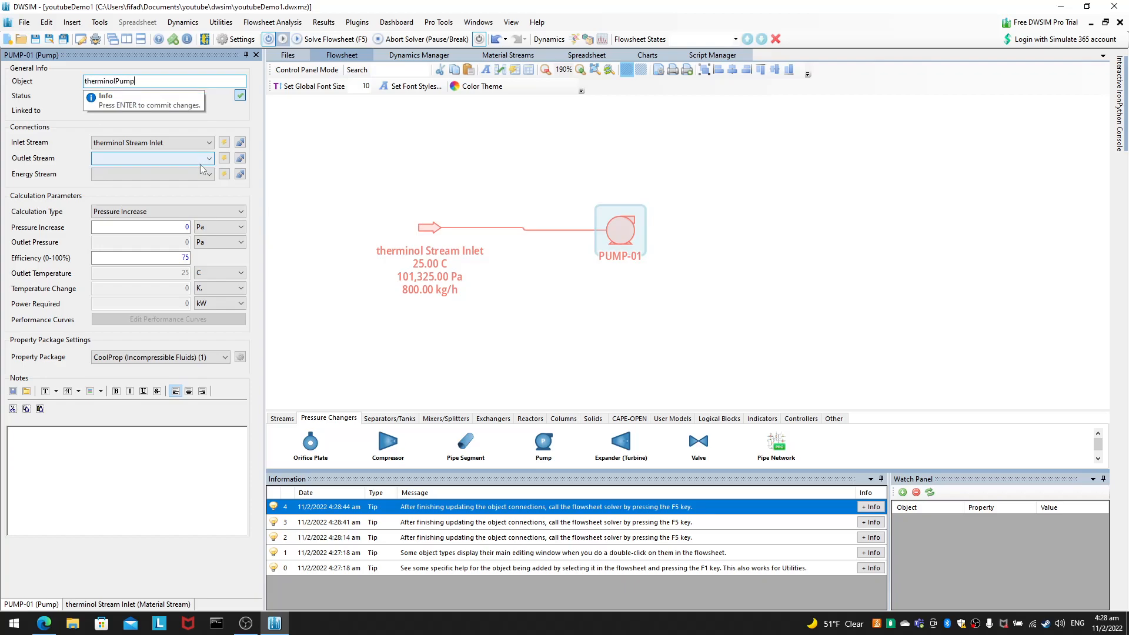
pyautogui.press('Return')
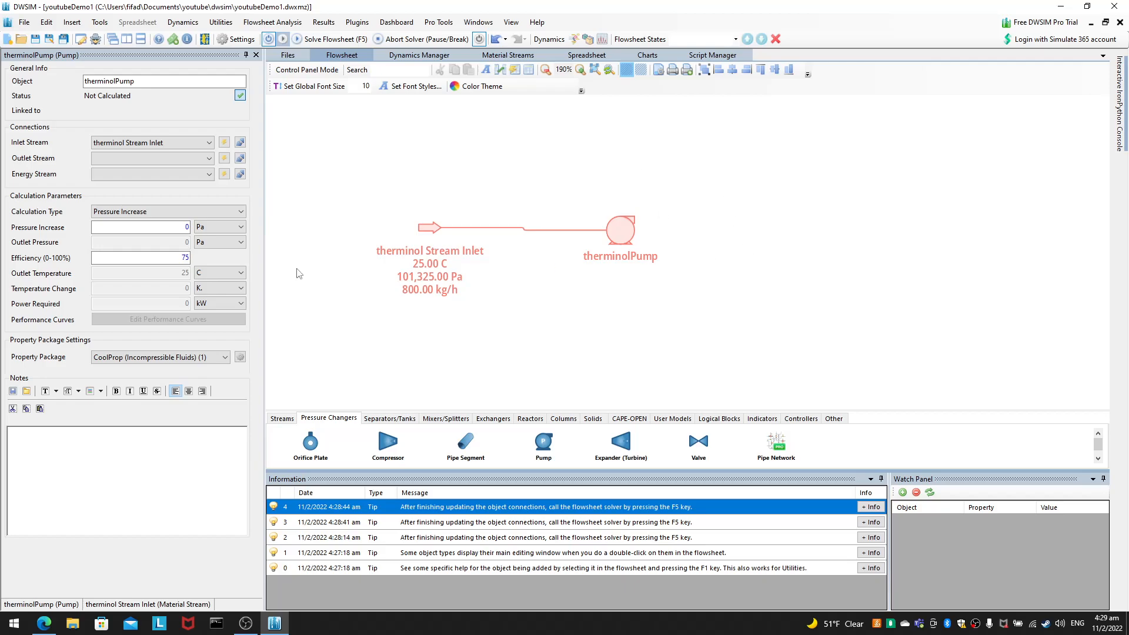
# Step: Create new outlet and energy streams for therminolPump, placing the outlet stream well to its right and the energy stream below and left of it
pyautogui.click(224, 159)
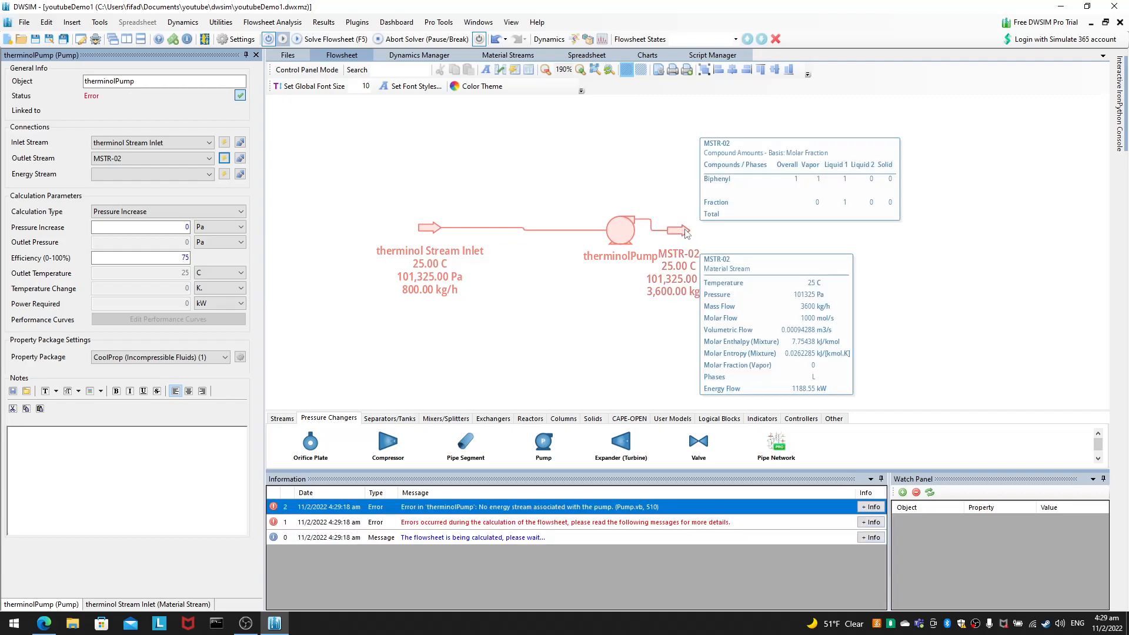
pyautogui.moveTo(686, 234); pyautogui.dragTo(784, 227)
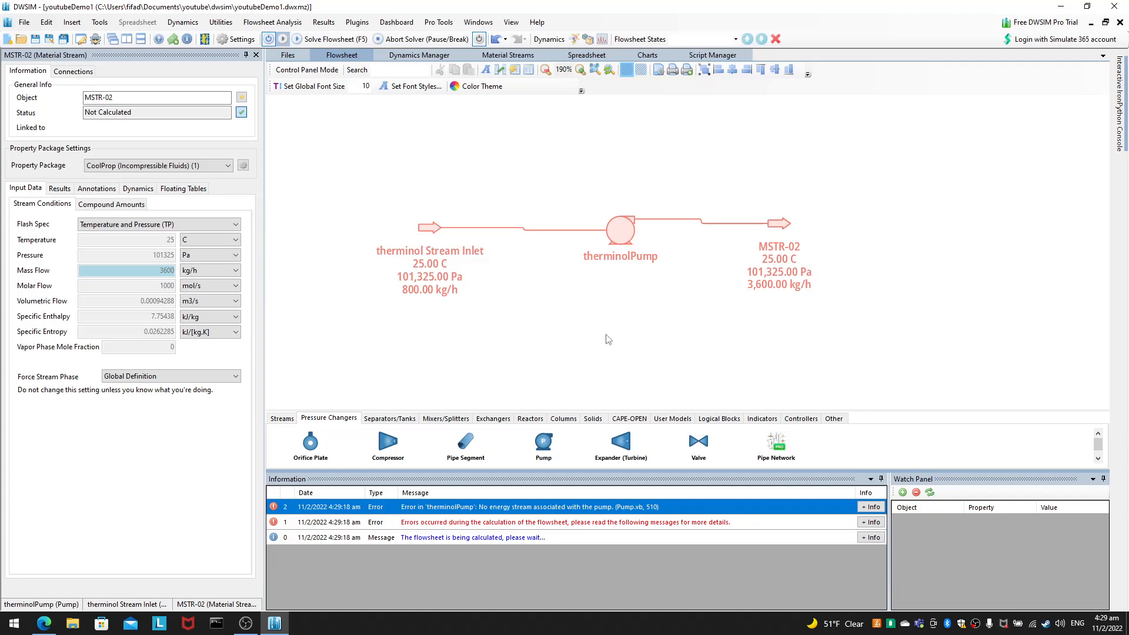
pyautogui.click(622, 237)
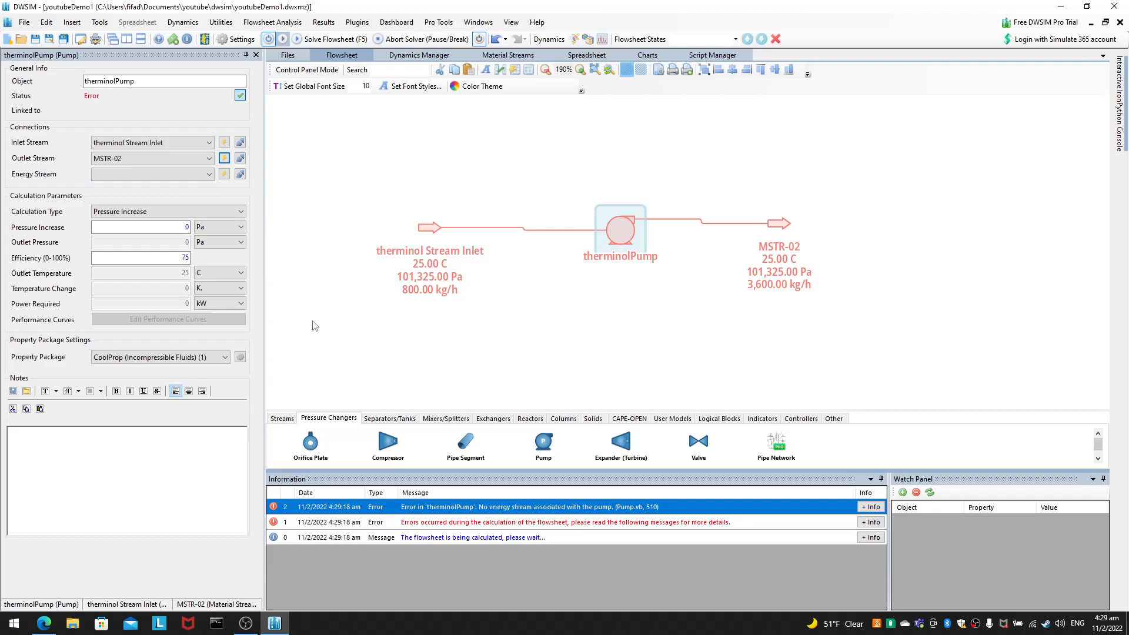
pyautogui.click(224, 174)
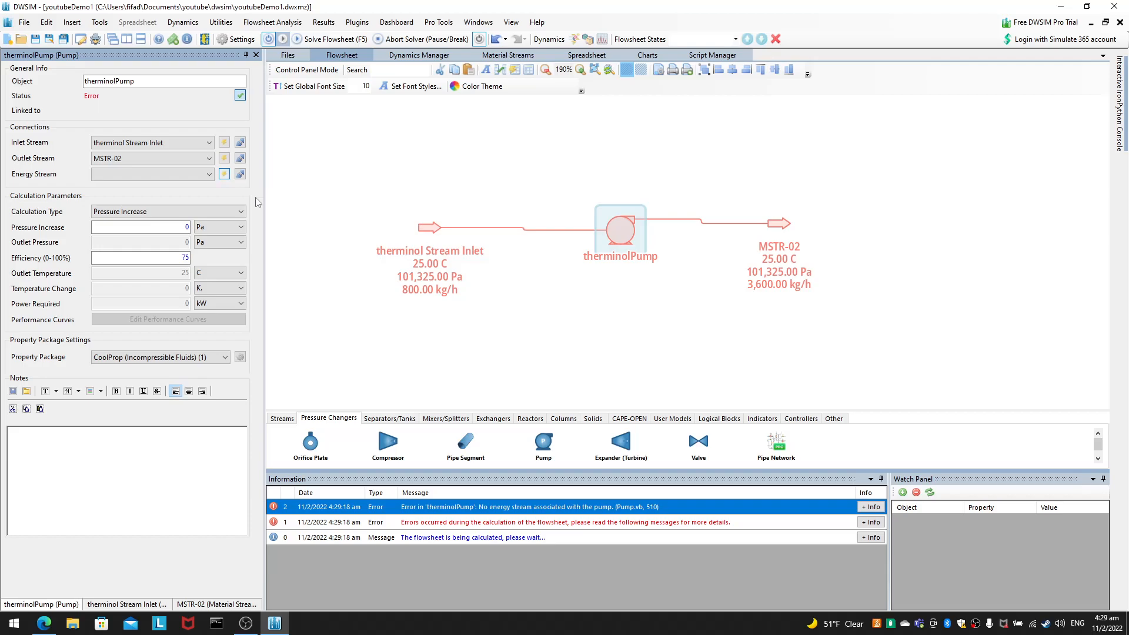
pyautogui.click(663, 294)
pyautogui.moveTo(663, 296); pyautogui.dragTo(497, 359)
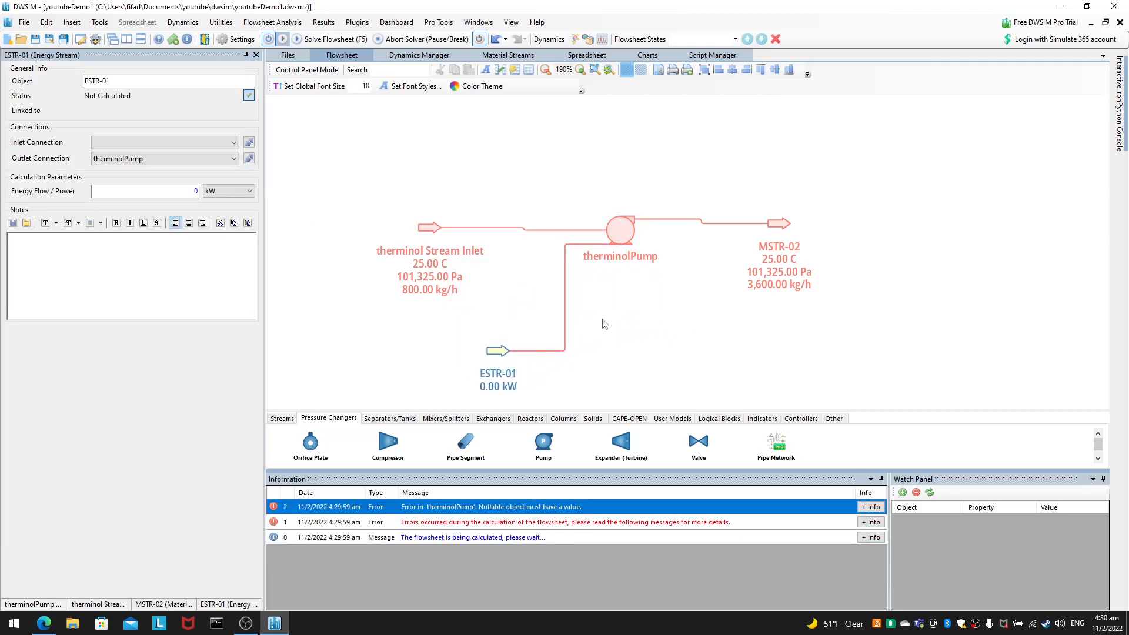
# Step: Check the inlet connection options of the pump's energy stream, and return to the pump's properties
pyautogui.click(498, 358)
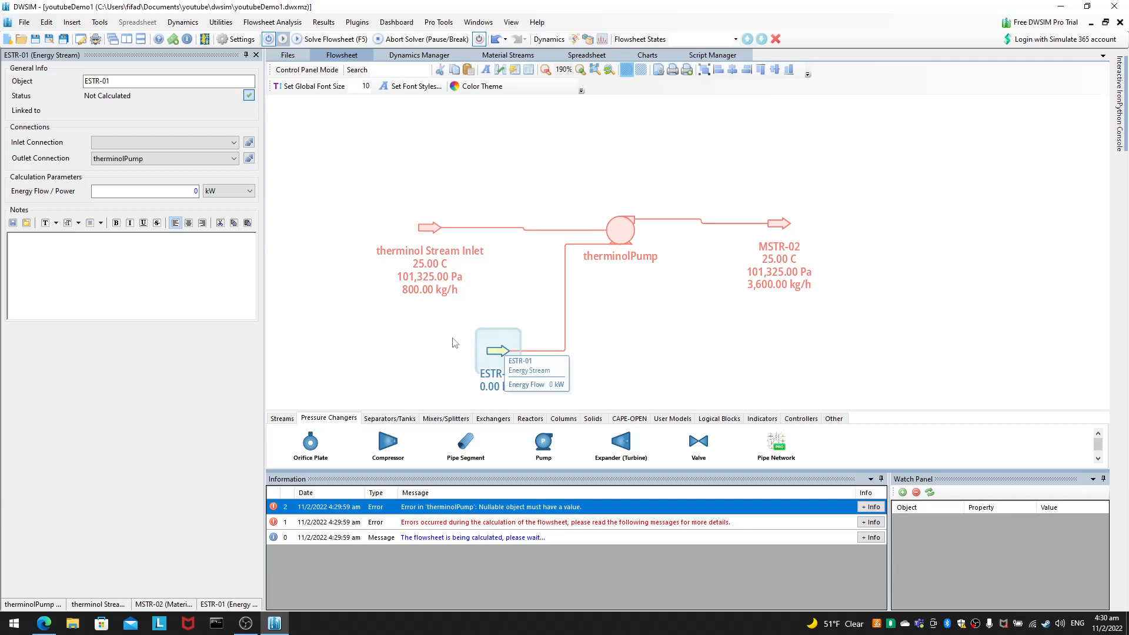
pyautogui.click(227, 144)
pyautogui.click(225, 143)
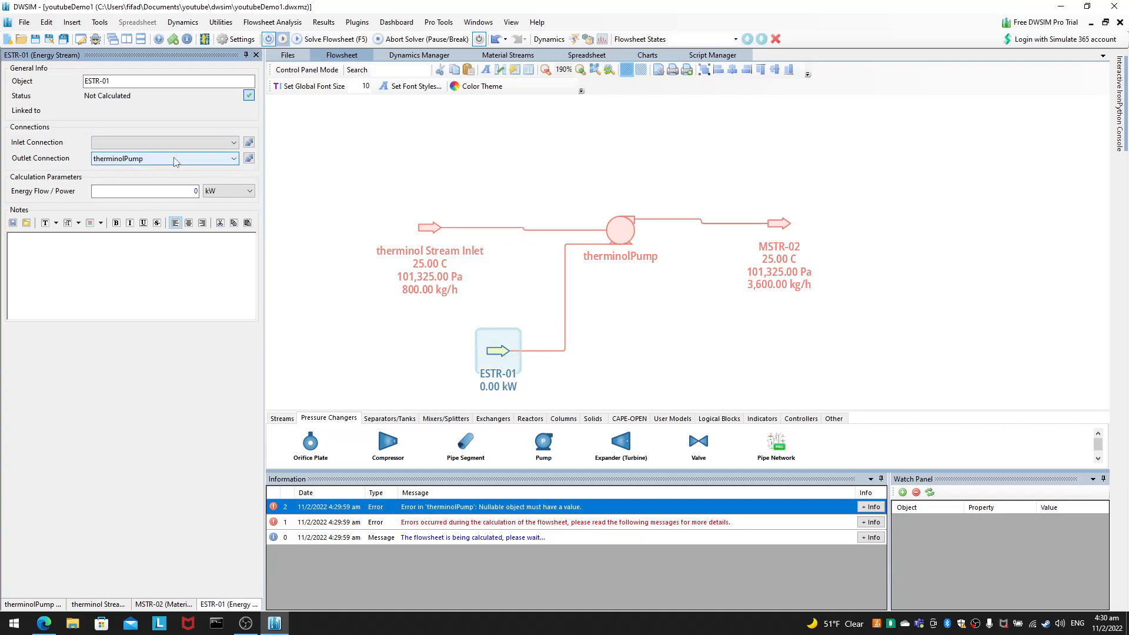
pyautogui.click(617, 227)
pyautogui.click(664, 309)
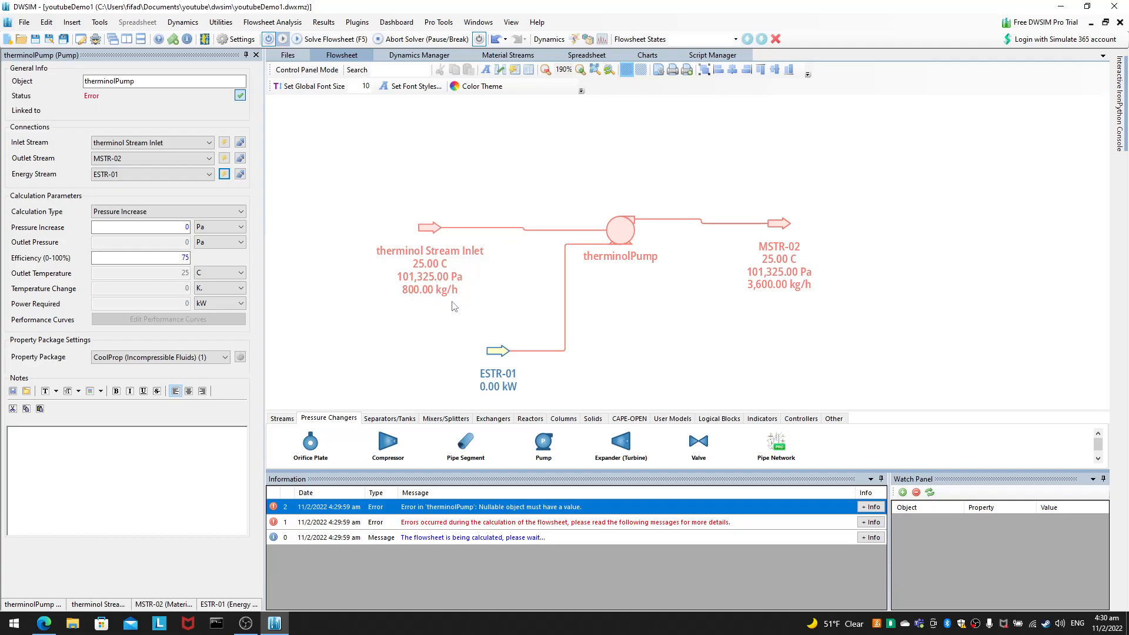
# Step: Review the simulation settings for compounds, thermodynamics, reactions, mass and energy balances, units and other options
pyautogui.click(52, 23)
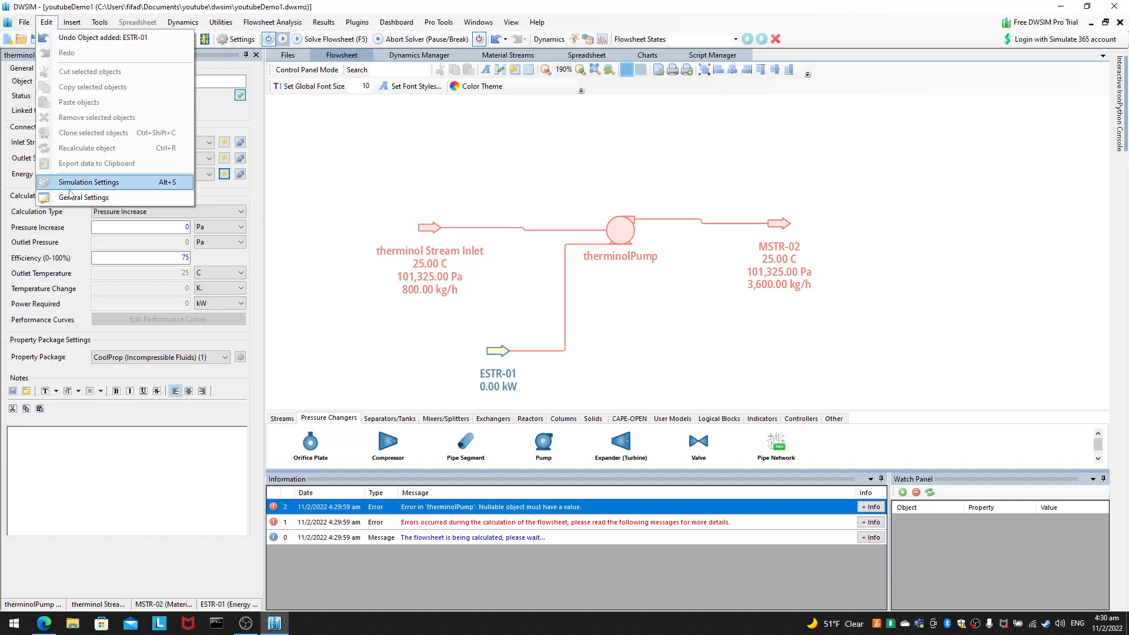
pyautogui.click(70, 186)
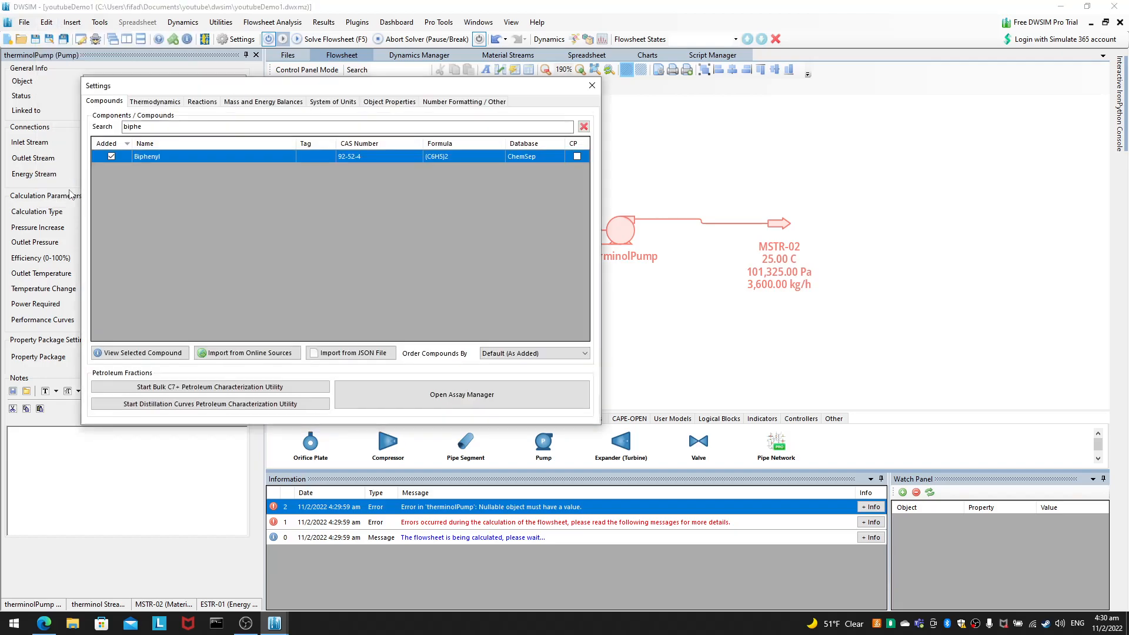
pyautogui.click(379, 102)
pyautogui.click(425, 107)
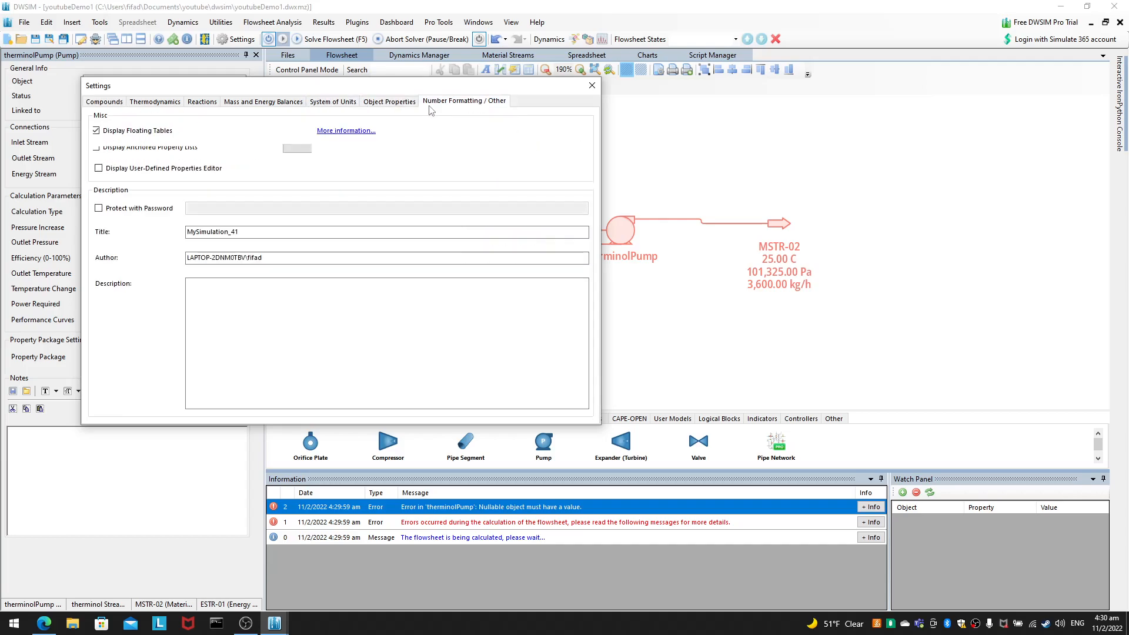
pyautogui.click(388, 106)
pyautogui.click(333, 102)
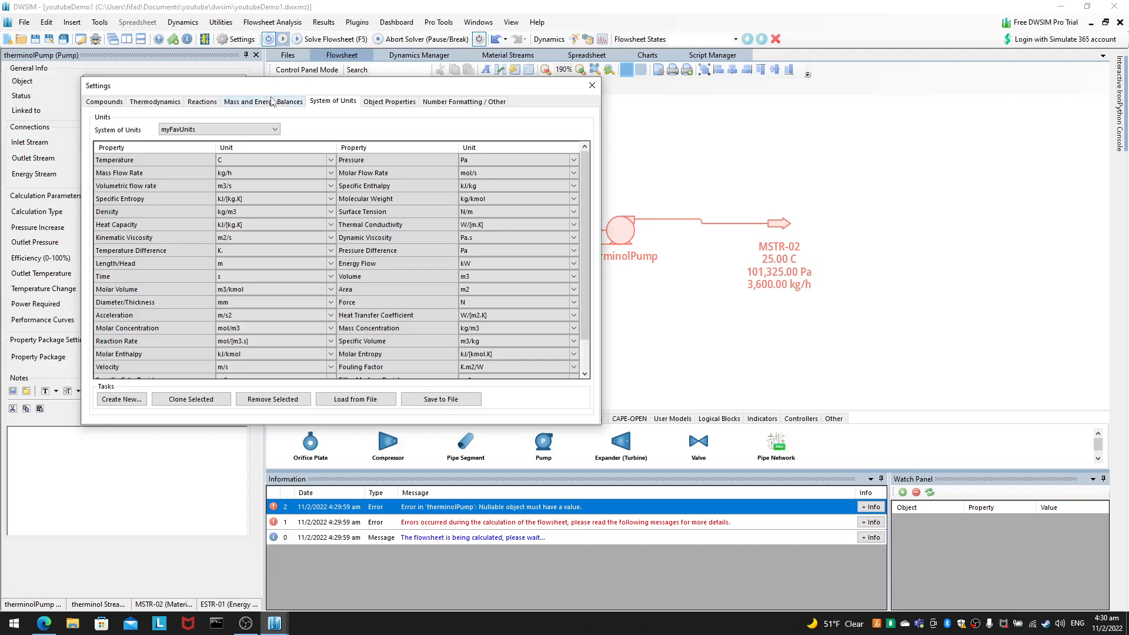
pyautogui.click(272, 102)
pyautogui.click(205, 103)
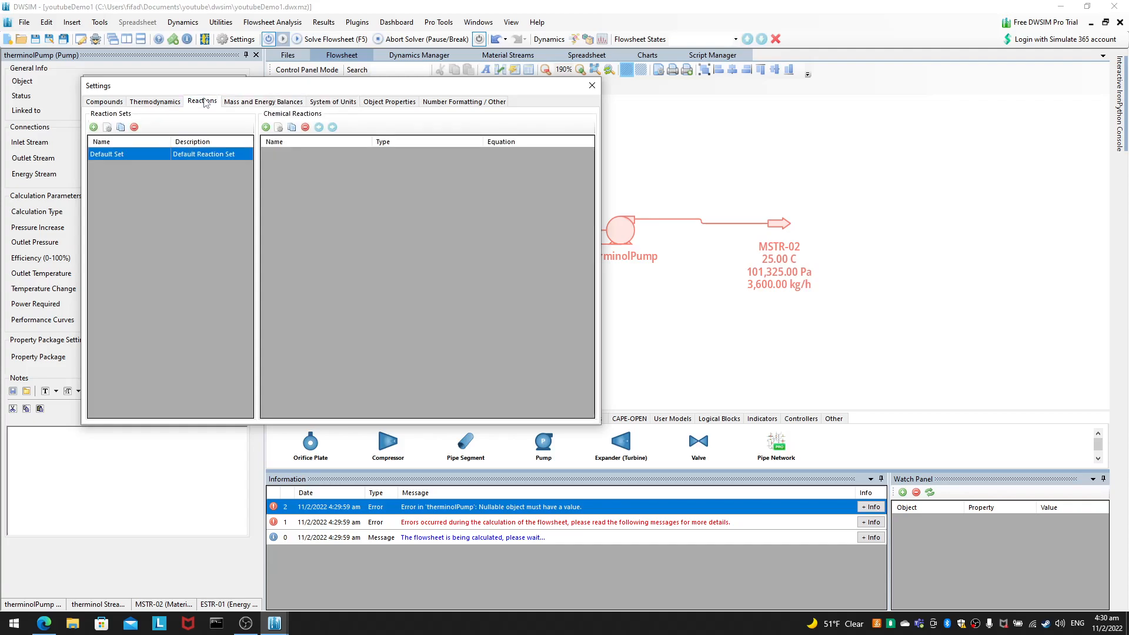
pyautogui.click(909, 274)
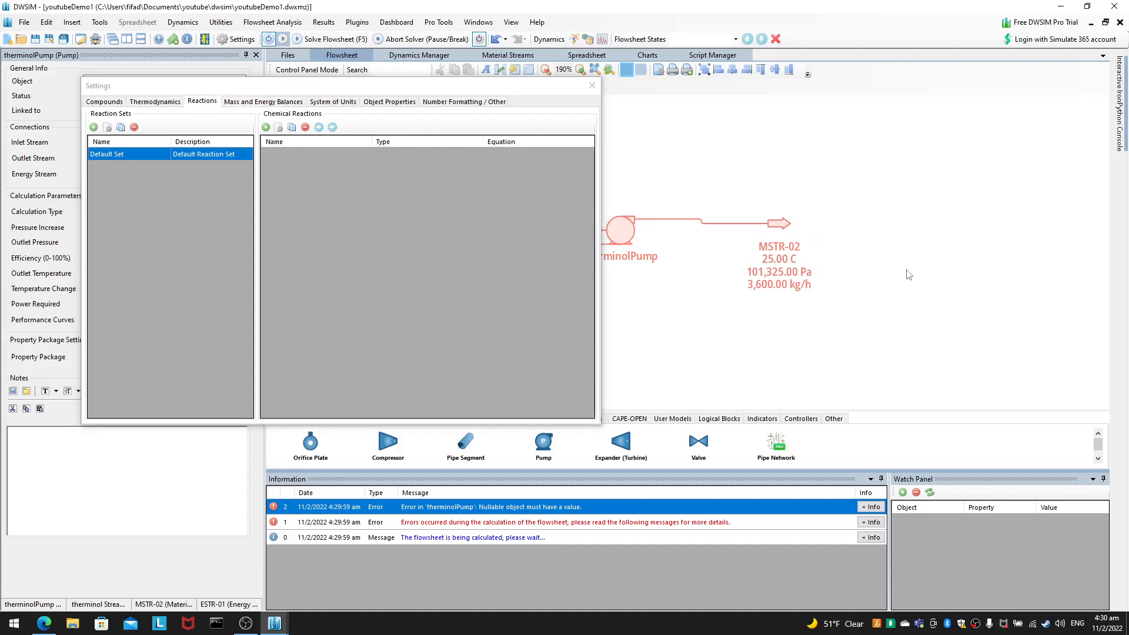
pyautogui.click(155, 102)
pyautogui.click(117, 102)
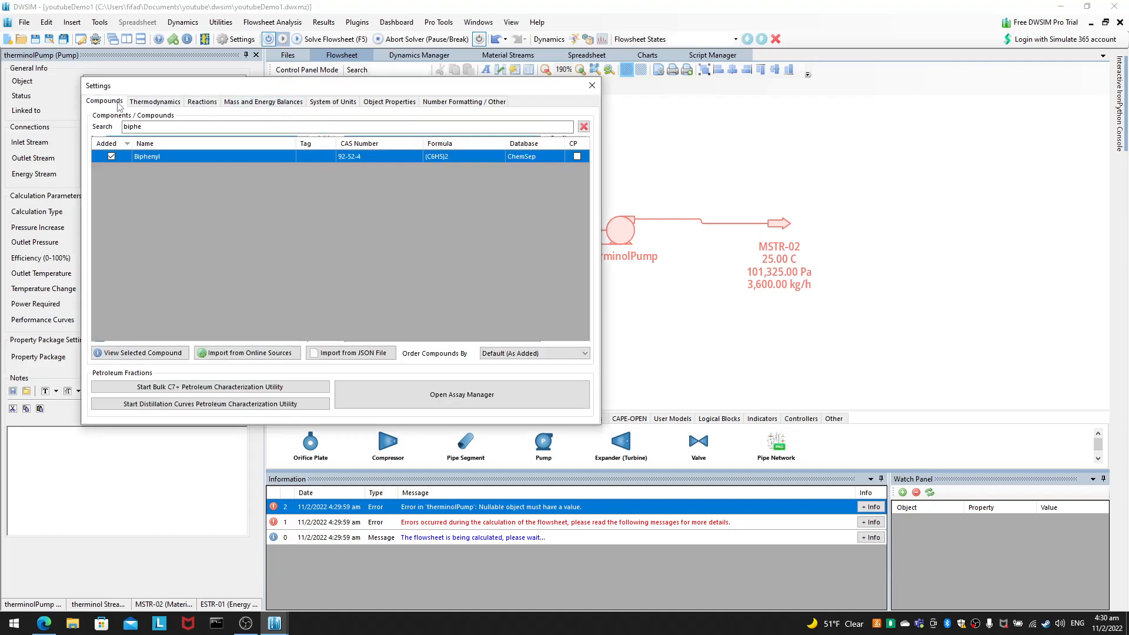
pyautogui.click(168, 103)
pyautogui.click(199, 104)
pyautogui.click(252, 103)
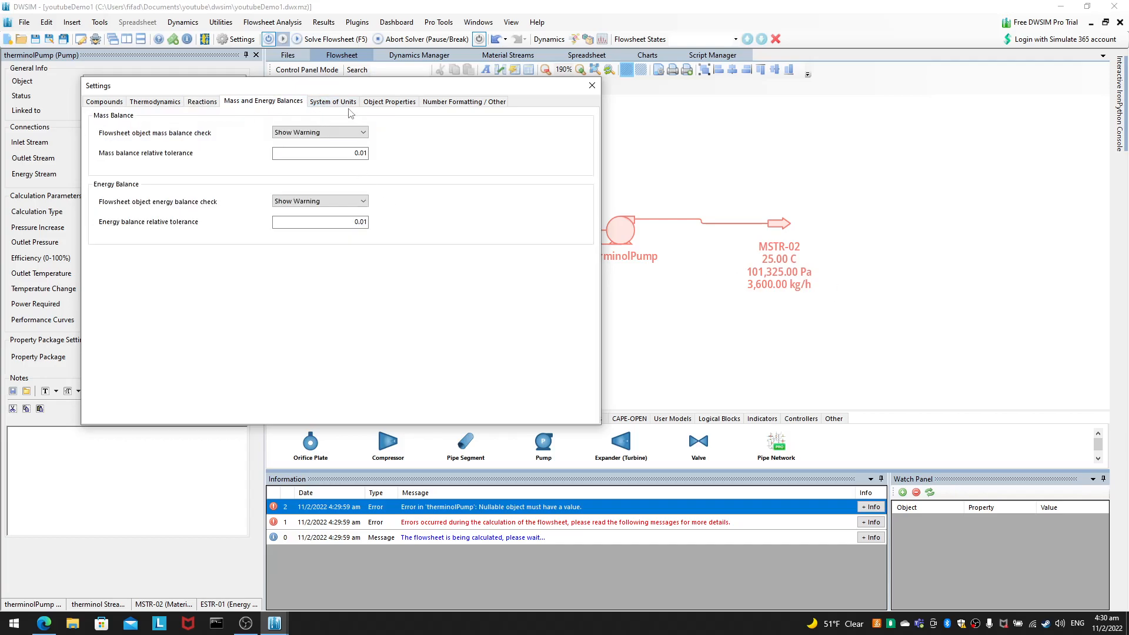
pyautogui.click(348, 103)
# Step: Turn off the temperature, pressure and mass flow display for material streams in the simulation settings' object properties
pyautogui.click(390, 102)
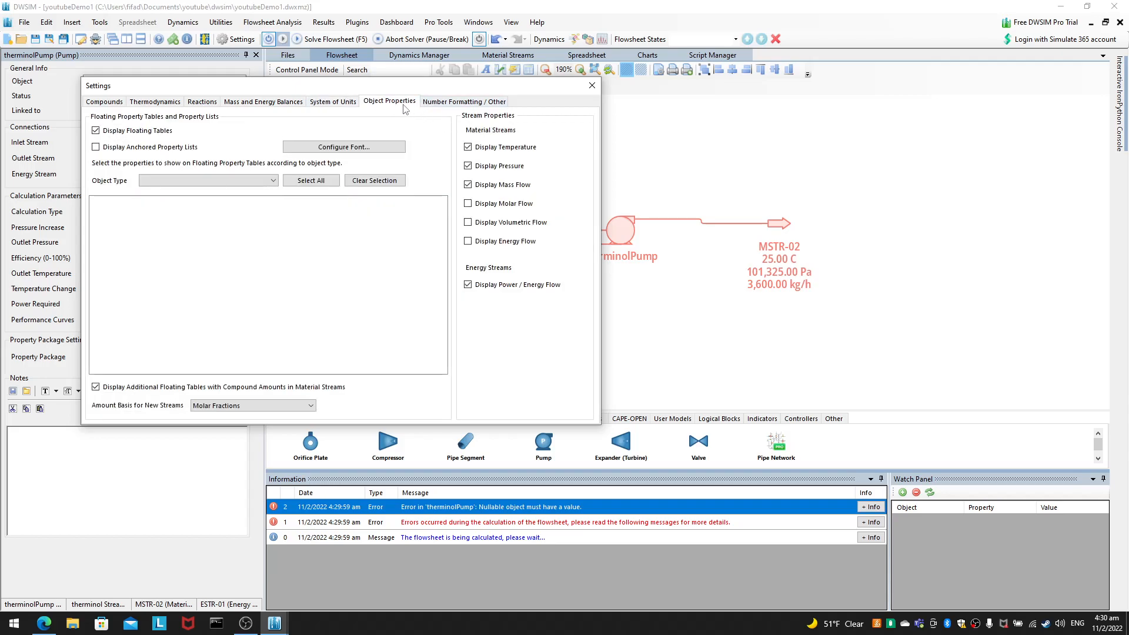
pyautogui.click(468, 147)
pyautogui.click(468, 166)
pyautogui.click(468, 185)
pyautogui.click(592, 85)
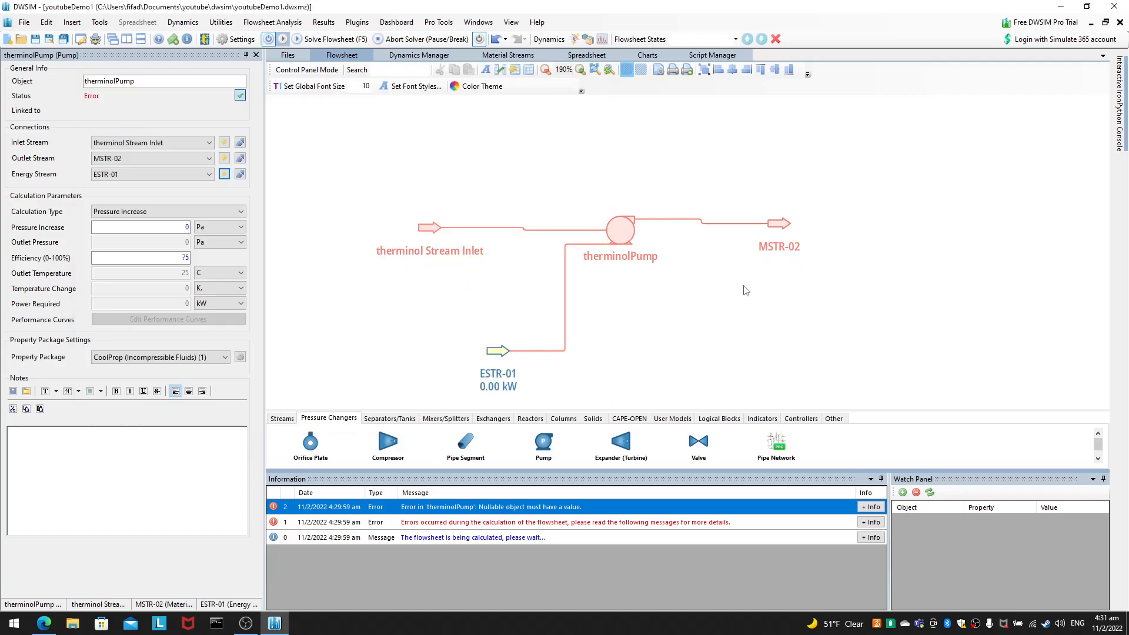
# Step: Turn the temperature, pressure and mass flow display for material streams back on in the simulation settings
pyautogui.click(47, 22)
pyautogui.click(88, 182)
pyautogui.click(46, 23)
pyautogui.click(88, 183)
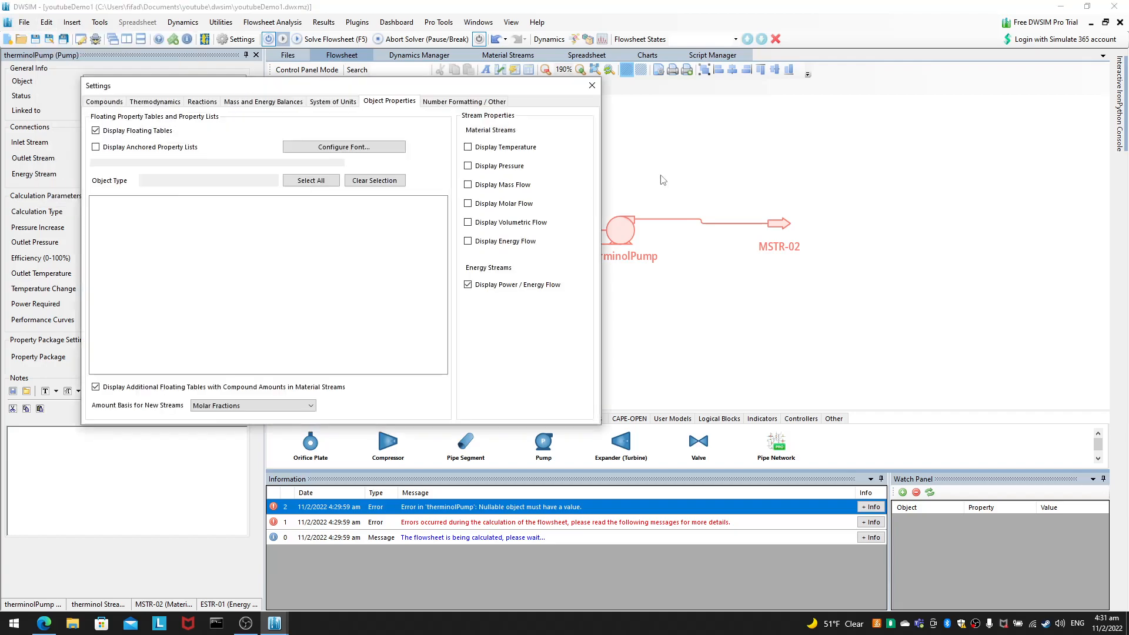
pyautogui.click(468, 147)
pyautogui.click(468, 166)
pyautogui.click(468, 185)
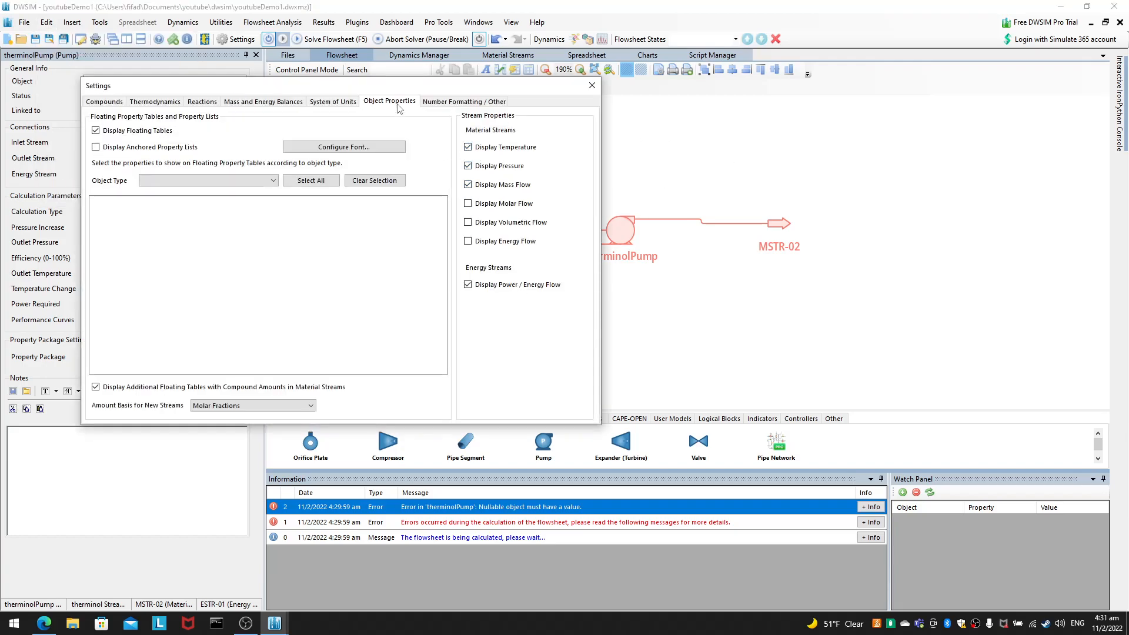
pyautogui.click(591, 86)
pyautogui.click(46, 22)
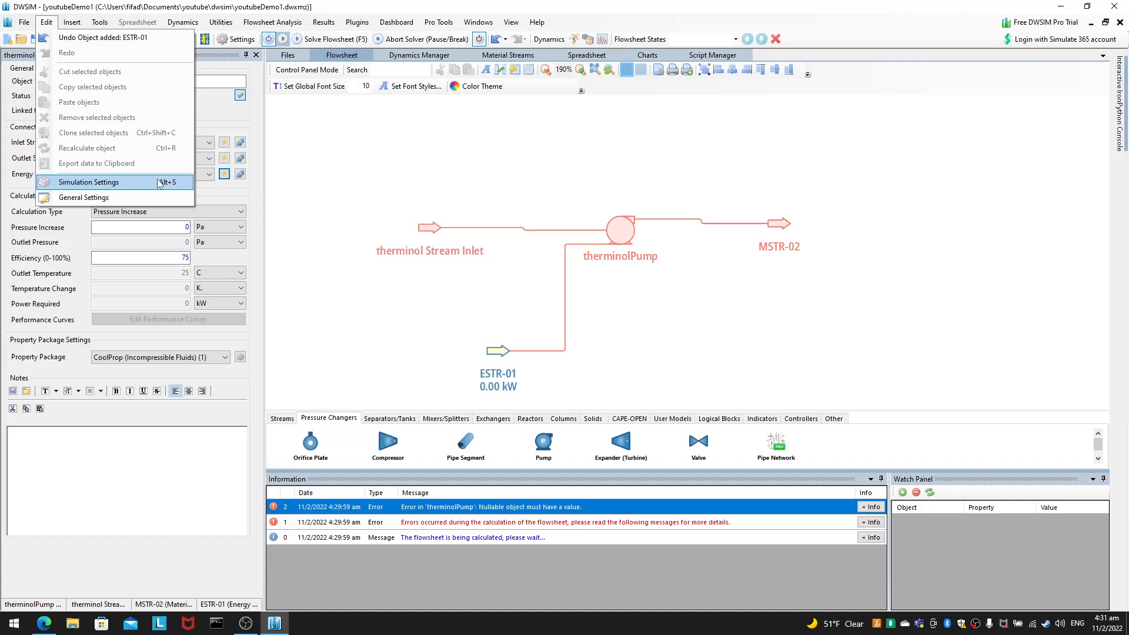
pyautogui.click(515, 276)
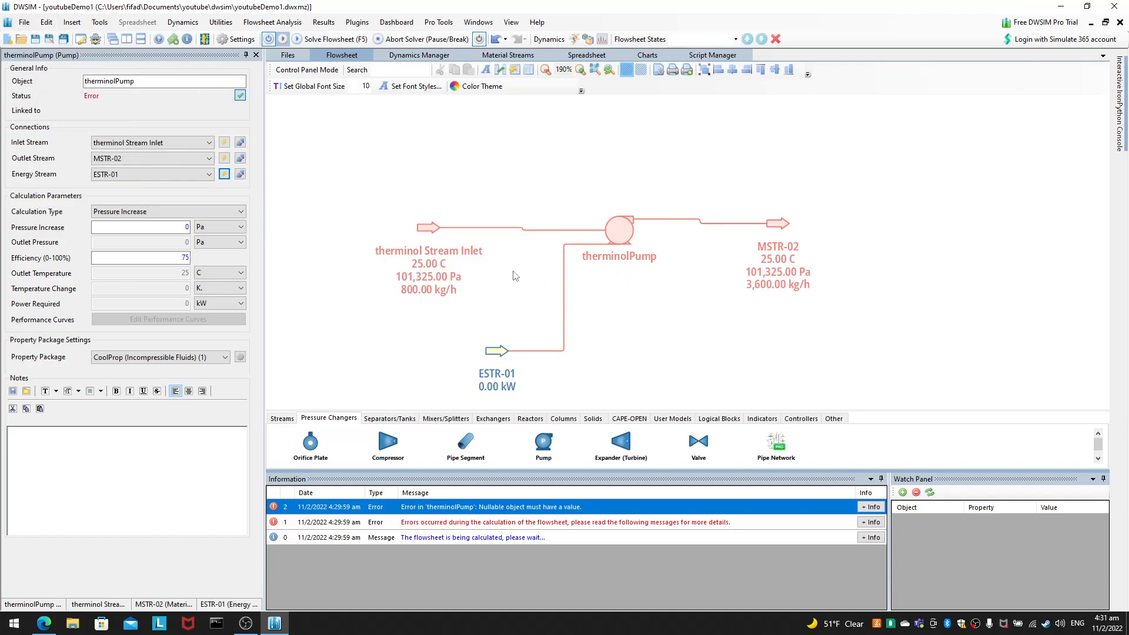
# Step: Solve the flowsheet with therminolPump and its connected material and energy streams
pyautogui.click(621, 232)
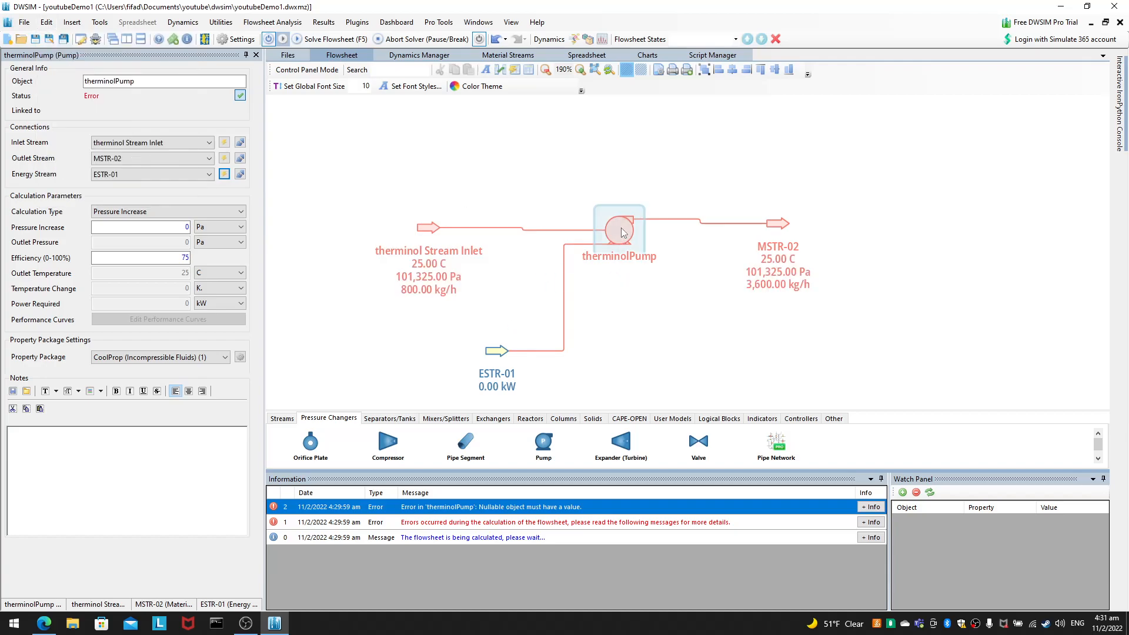
pyautogui.click(648, 325)
pyautogui.click(310, 39)
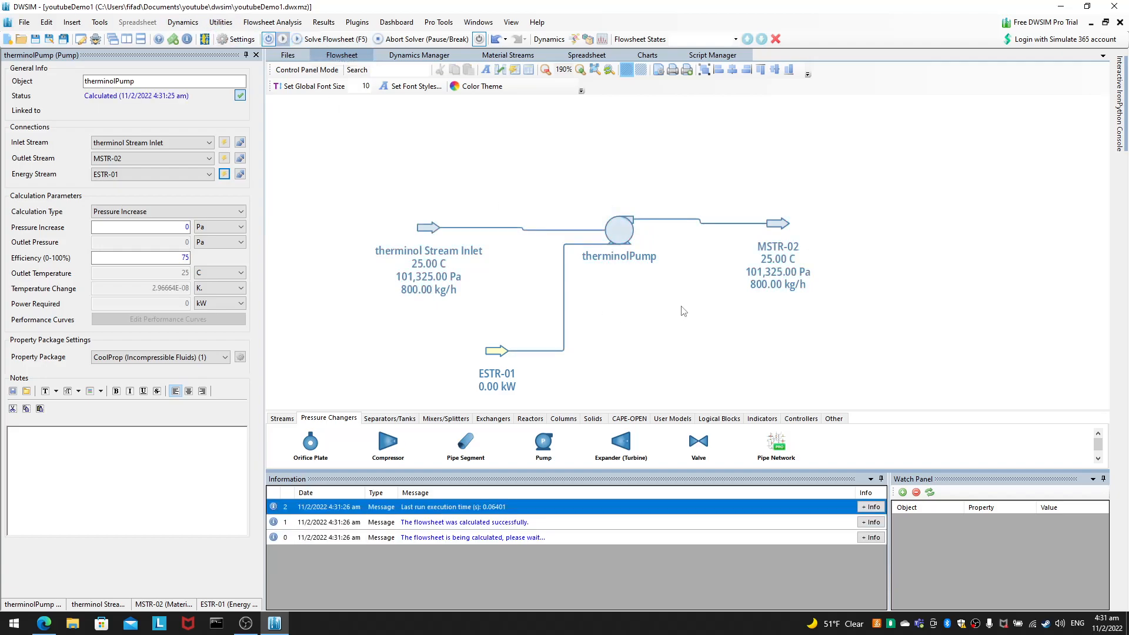
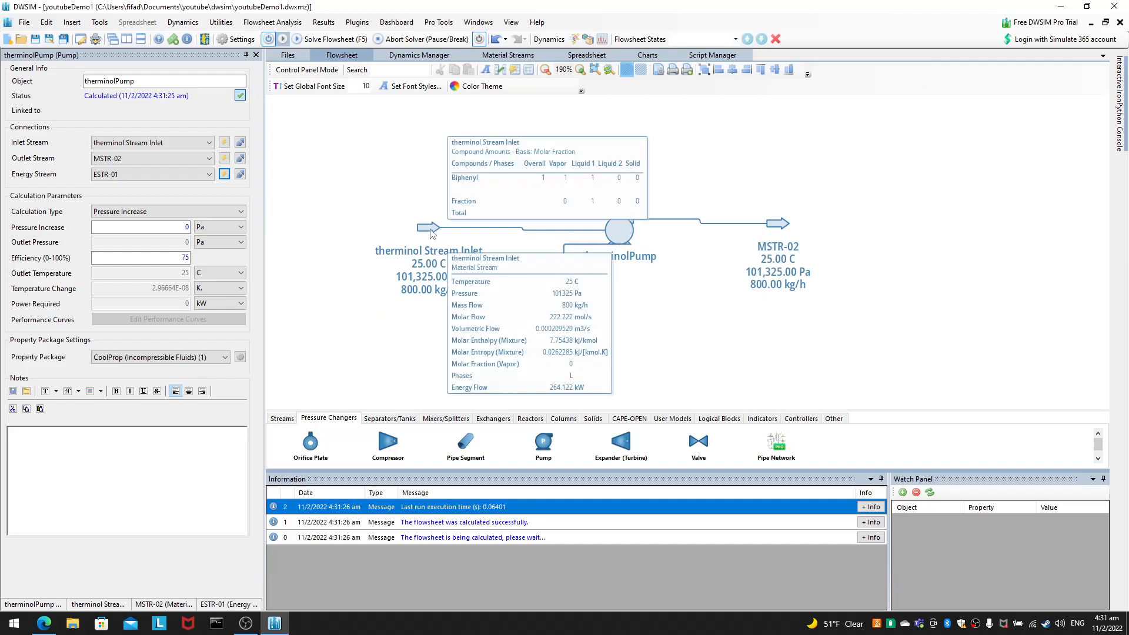
# Step: Move the inlet and outlet material streams farther from therminolPump, and review the calculated properties of the pump and outlet stream
pyautogui.moveTo(427, 229); pyautogui.dragTo(395, 230)
pyautogui.moveTo(777, 223); pyautogui.dragTo(818, 219)
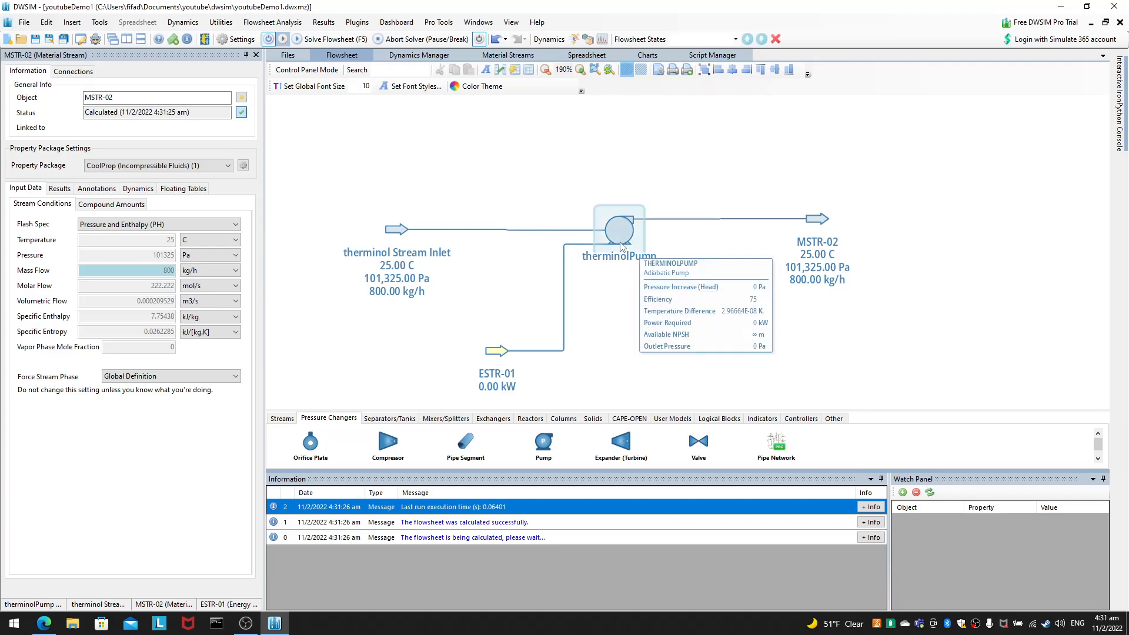
pyautogui.click(641, 250)
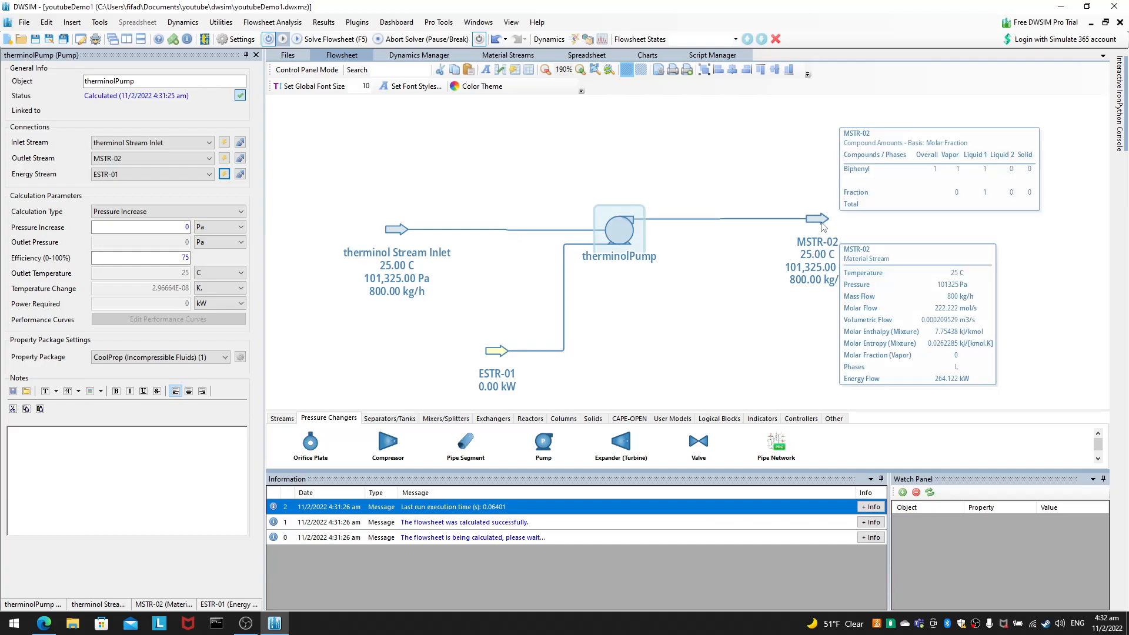
pyautogui.click(803, 252)
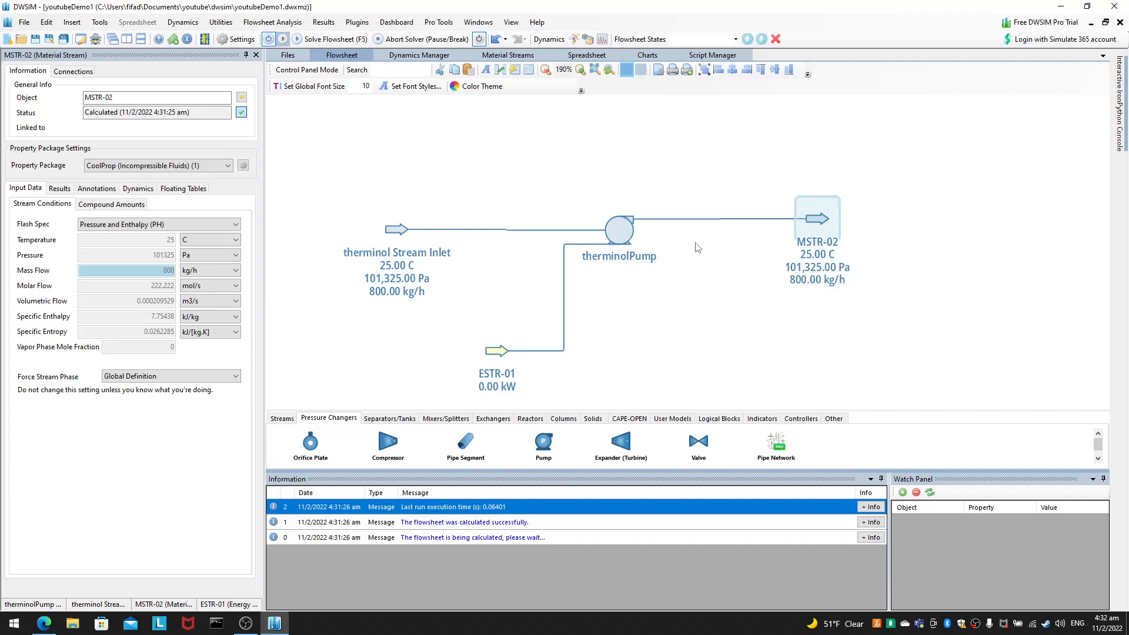
pyautogui.click(631, 231)
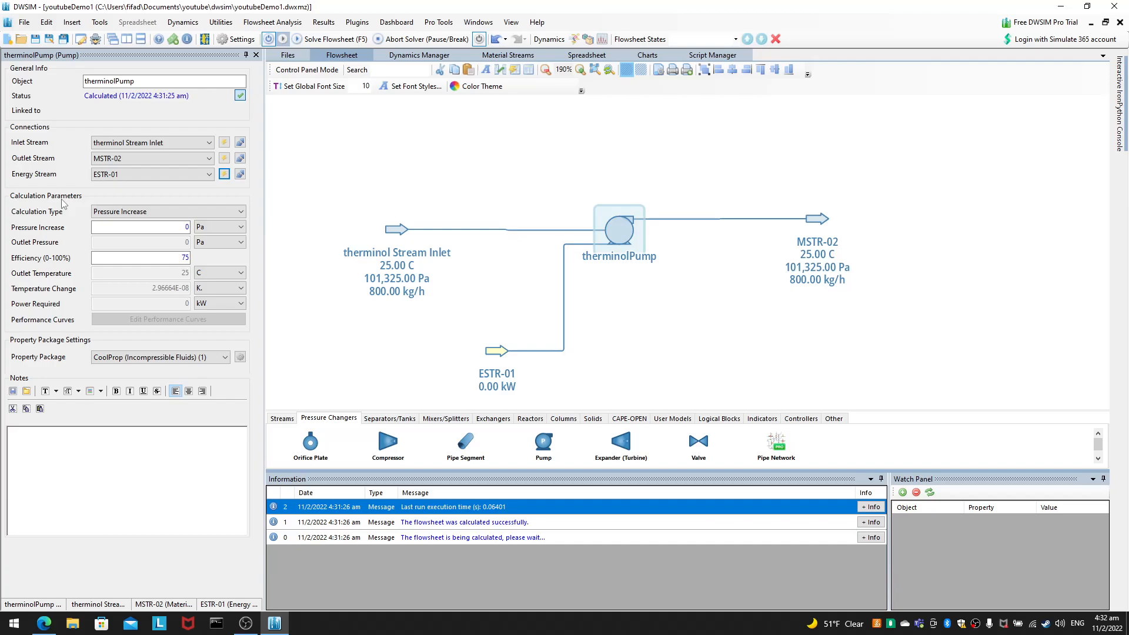
# Step: Switch therminolPump's calculation type to Power Required and then to Energy Stream, comparing which parameters can be edited
pyautogui.click(396, 229)
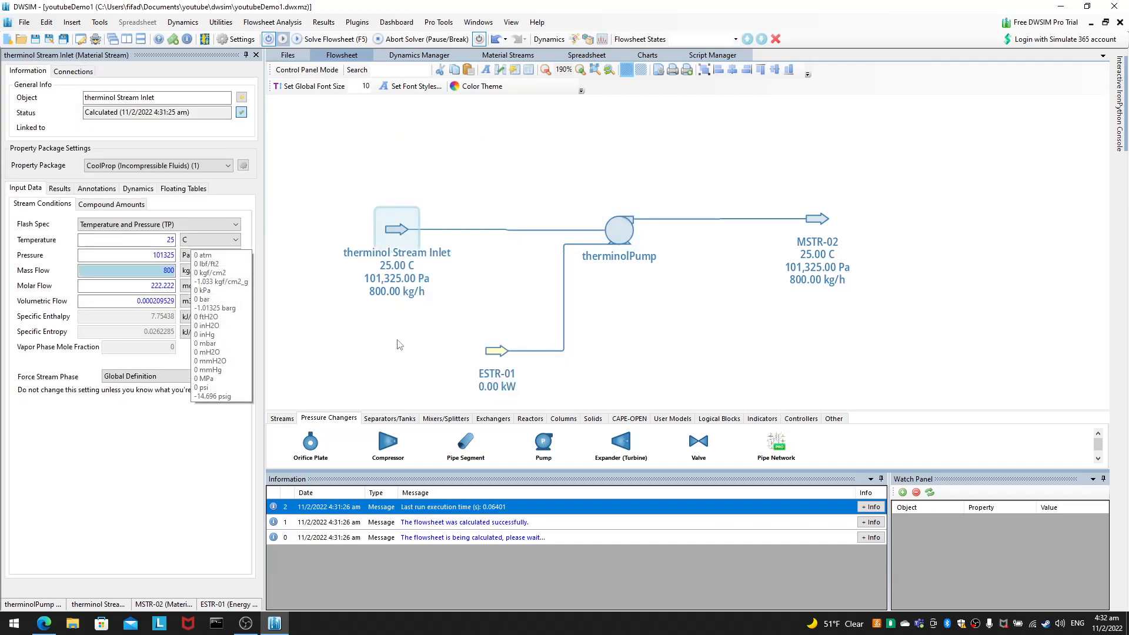
pyautogui.click(609, 237)
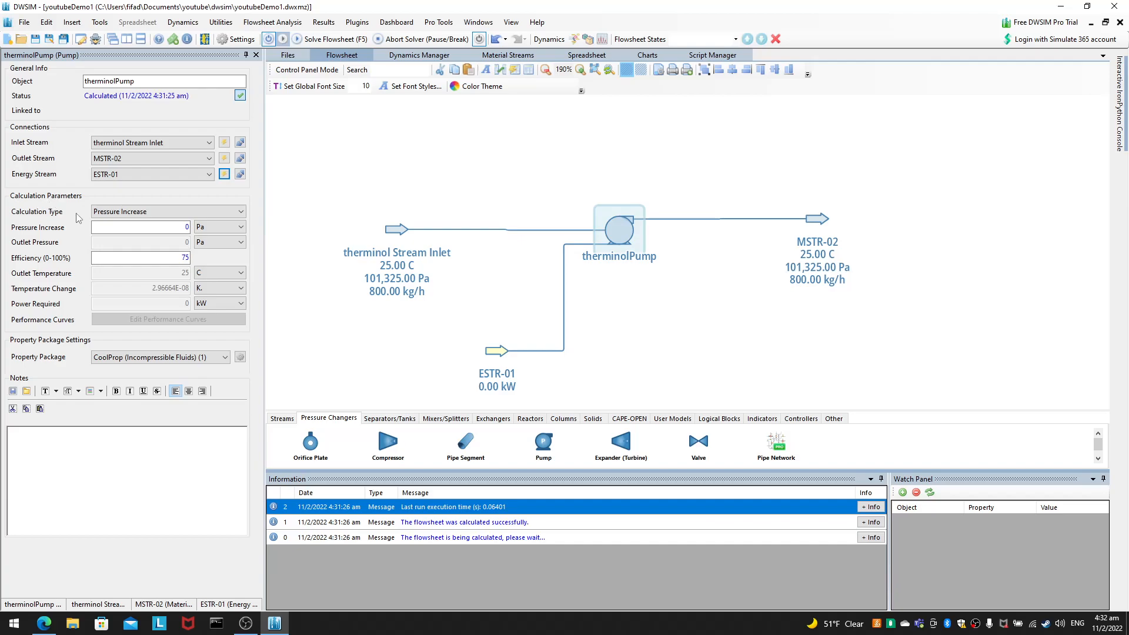
pyautogui.click(120, 211)
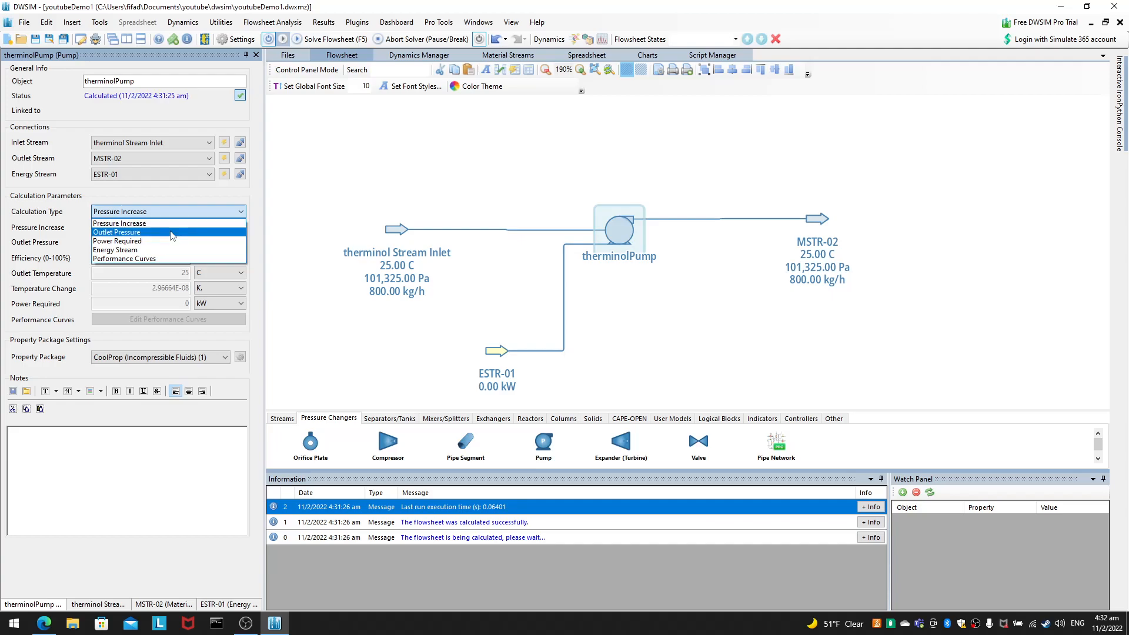
pyautogui.click(147, 241)
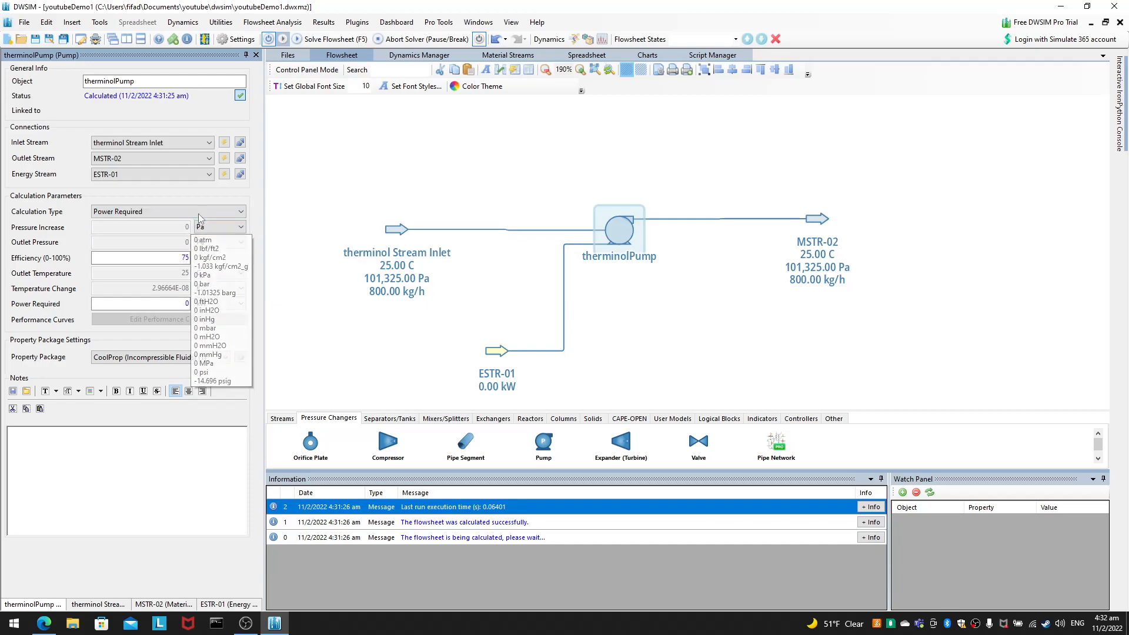
pyautogui.click(209, 211)
pyautogui.click(181, 252)
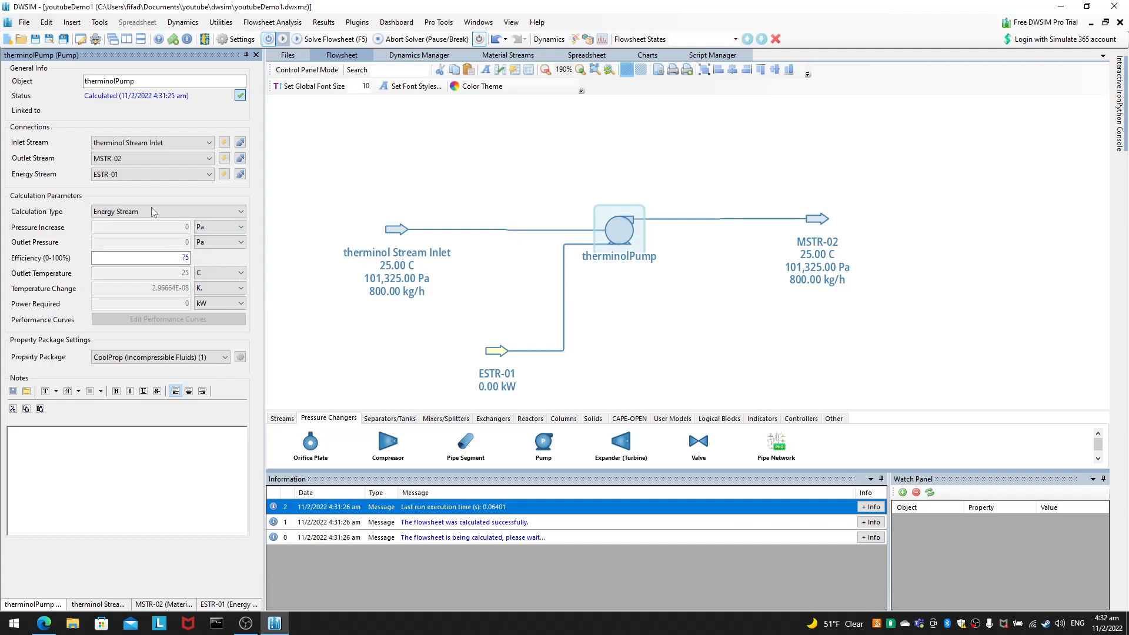
# Step: Check the calculation type options of therminolPump and the energy flow setting of the ESTR-01 energy stream
pyautogui.click(185, 212)
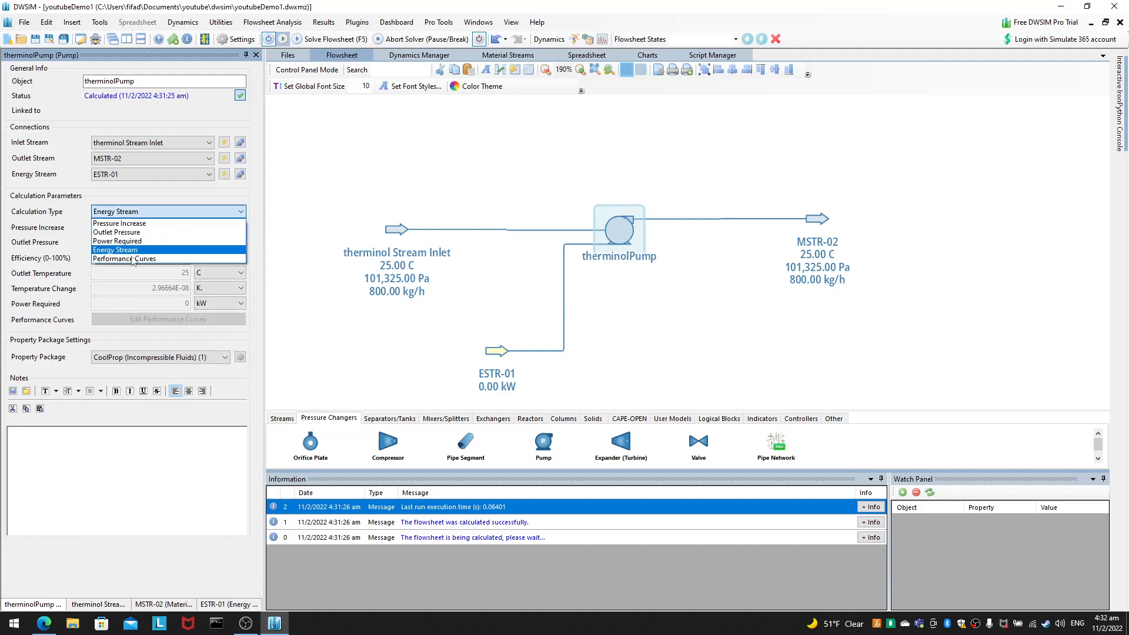
pyautogui.click(465, 331)
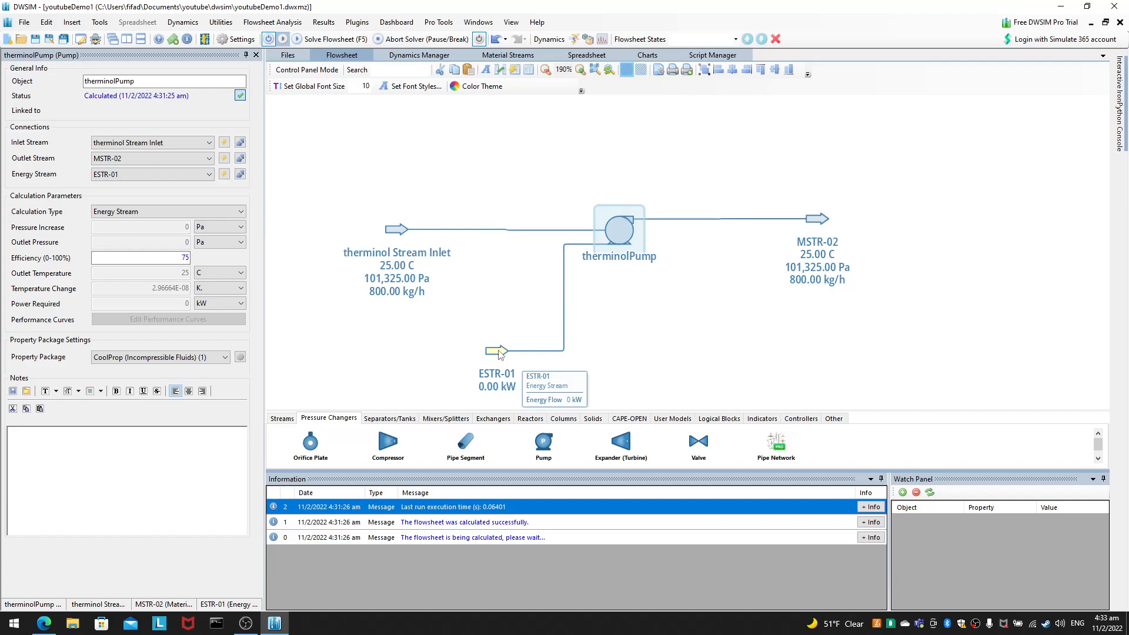
pyautogui.click(498, 352)
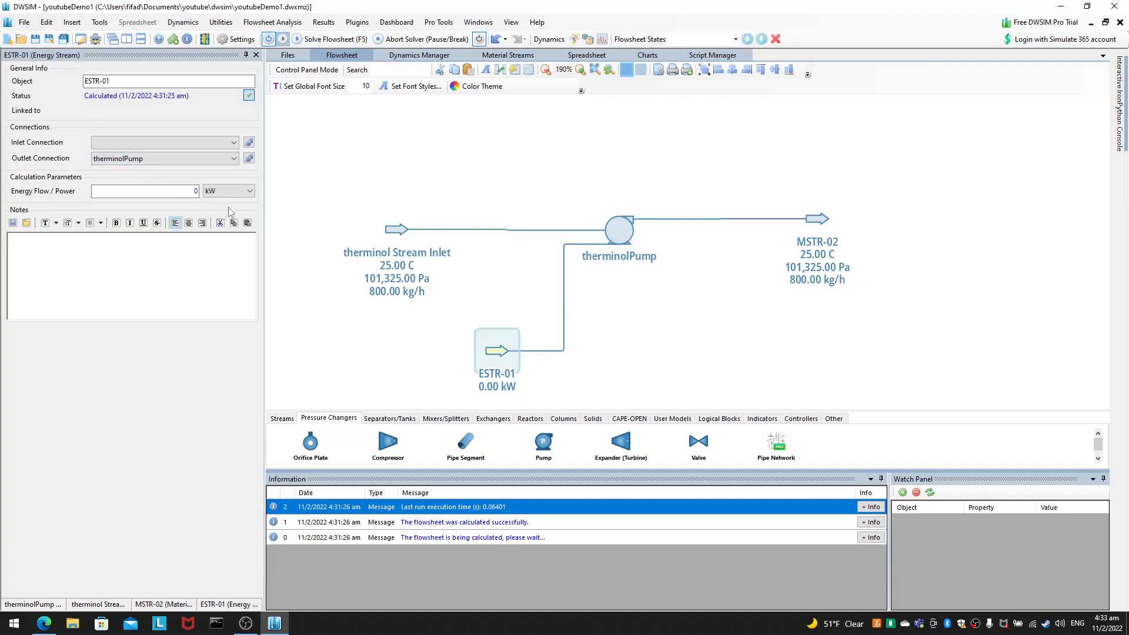
pyautogui.moveTo(613, 241)
pyautogui.click(615, 235)
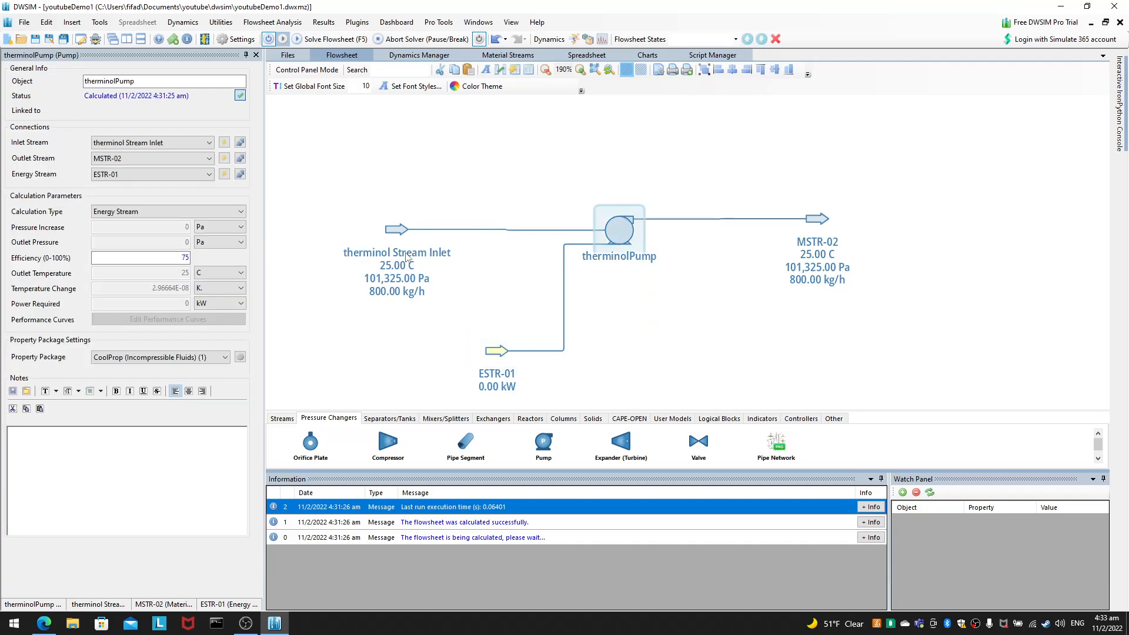
# Step: Set therminolPump's calculation type to Performance Curves and examine the graph and curve configuration in the performance curves editor
pyautogui.click(130, 212)
pyautogui.click(161, 259)
pyautogui.click(187, 319)
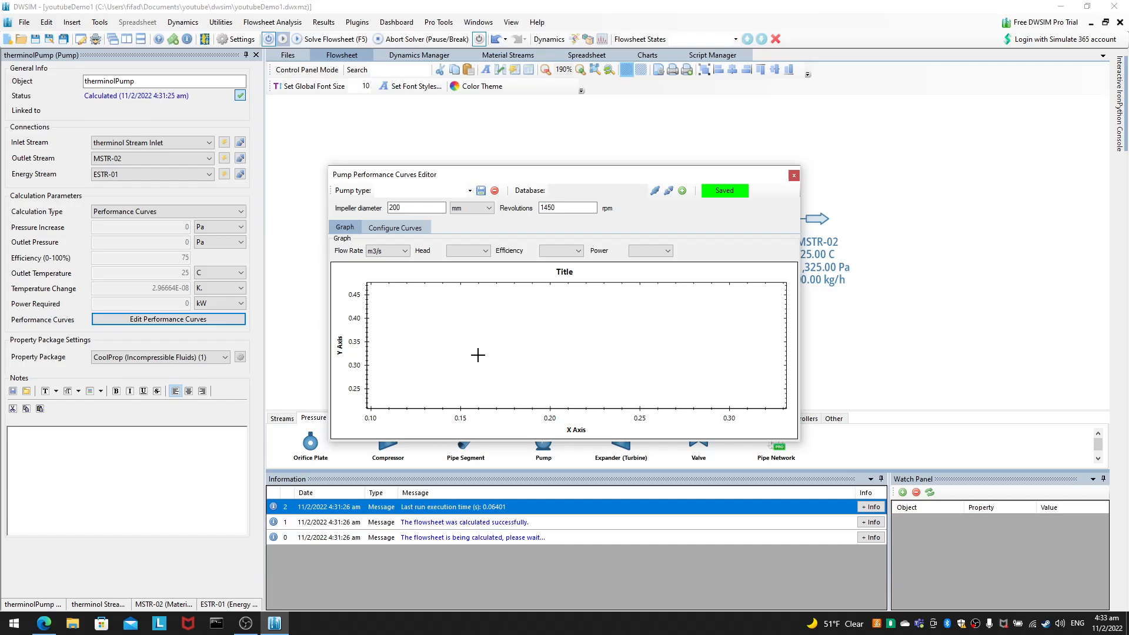
pyautogui.click(404, 228)
pyautogui.click(346, 228)
pyautogui.click(379, 229)
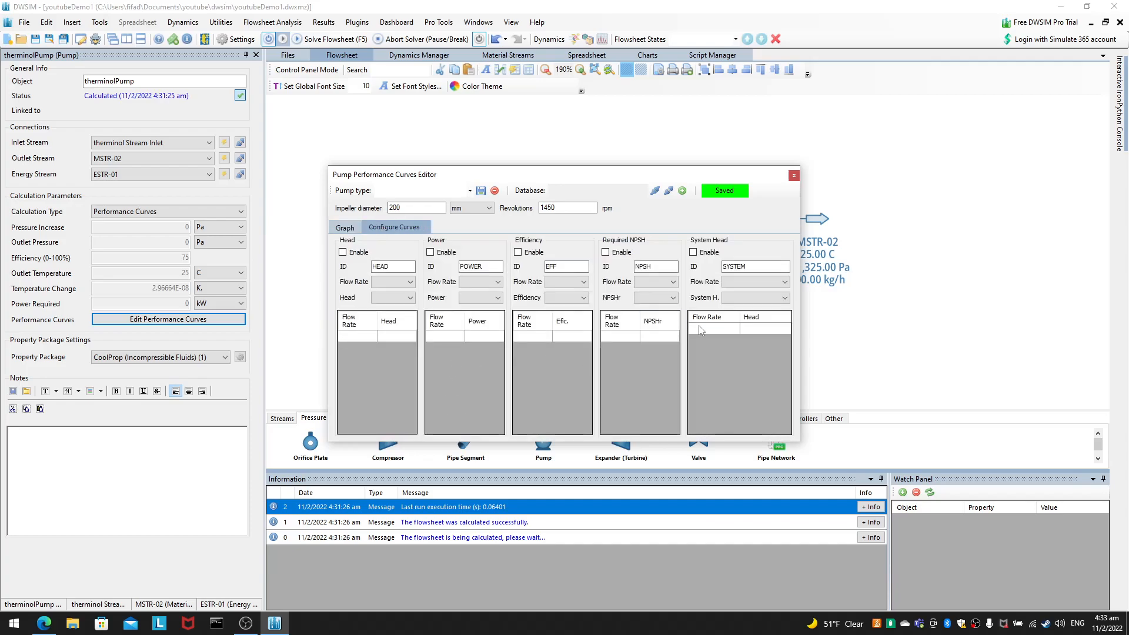
pyautogui.click(345, 229)
pyautogui.click(410, 230)
pyautogui.click(343, 229)
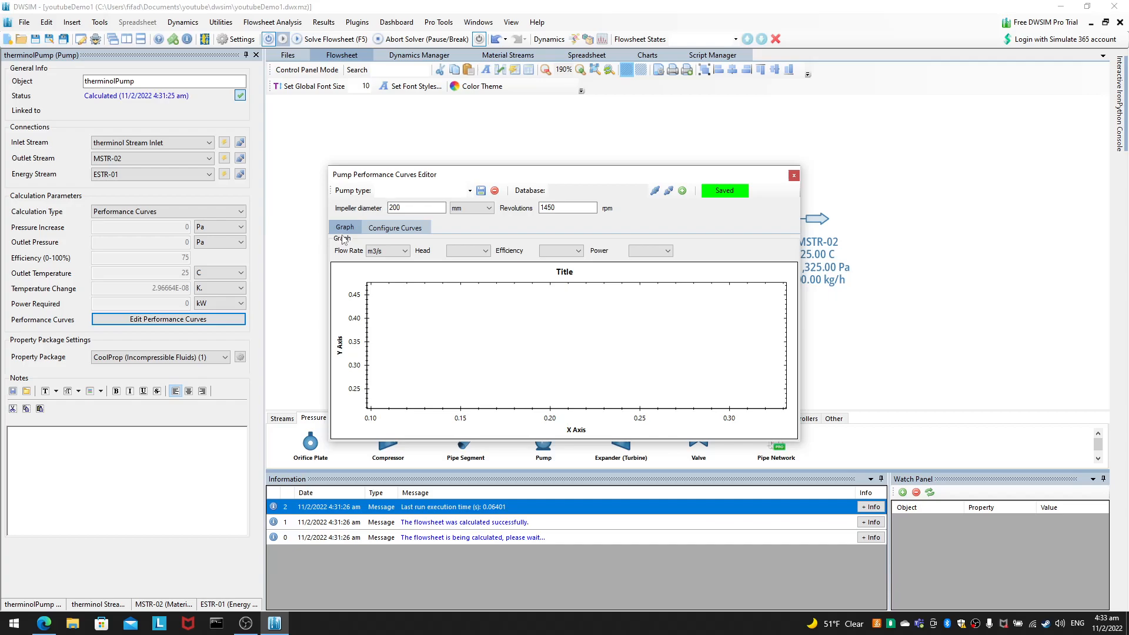
pyautogui.click(417, 231)
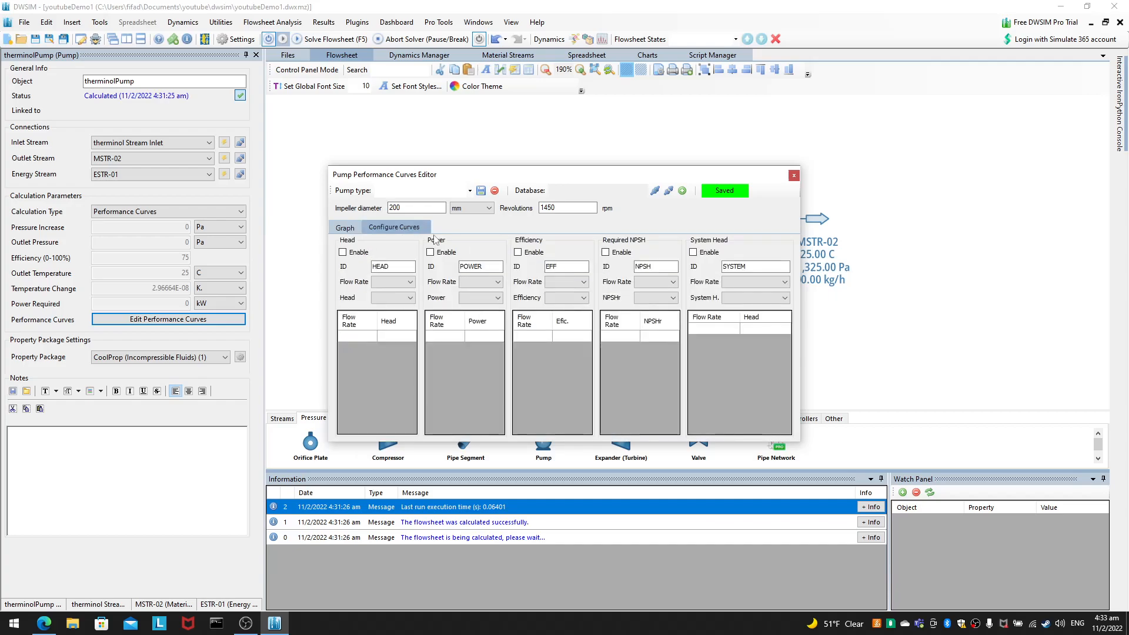
pyautogui.click(353, 230)
pyautogui.click(793, 176)
# Step: Switch therminolPump's calculation type to Pressure Increase and then to Outlet Pressure to compare their editable fields
pyautogui.click(179, 215)
pyautogui.click(124, 226)
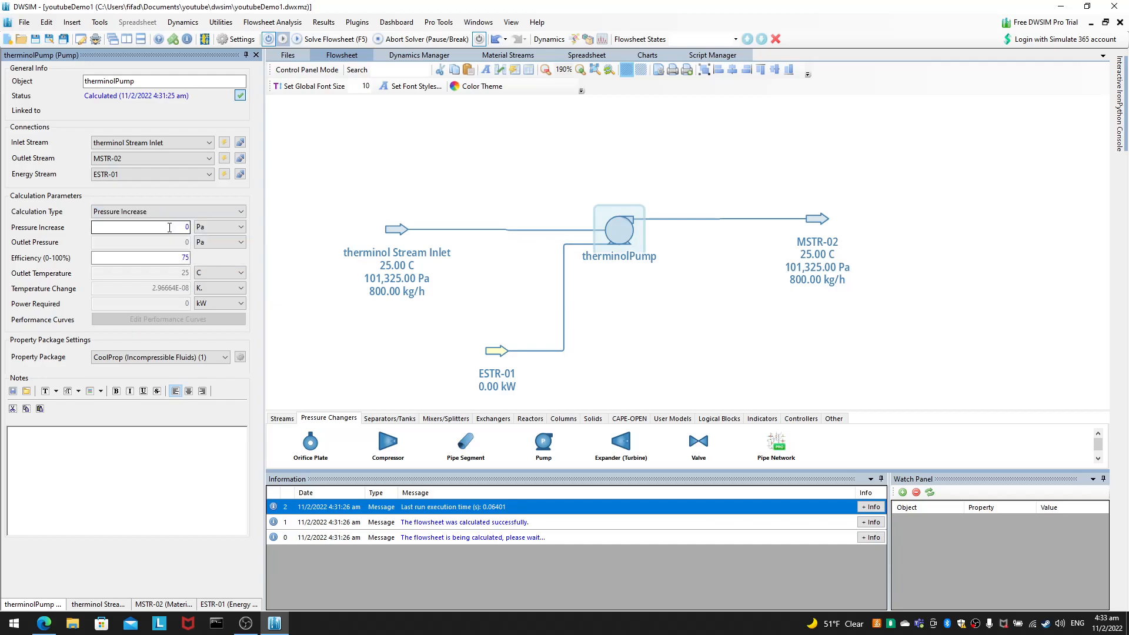
pyautogui.click(149, 211)
pyautogui.click(159, 230)
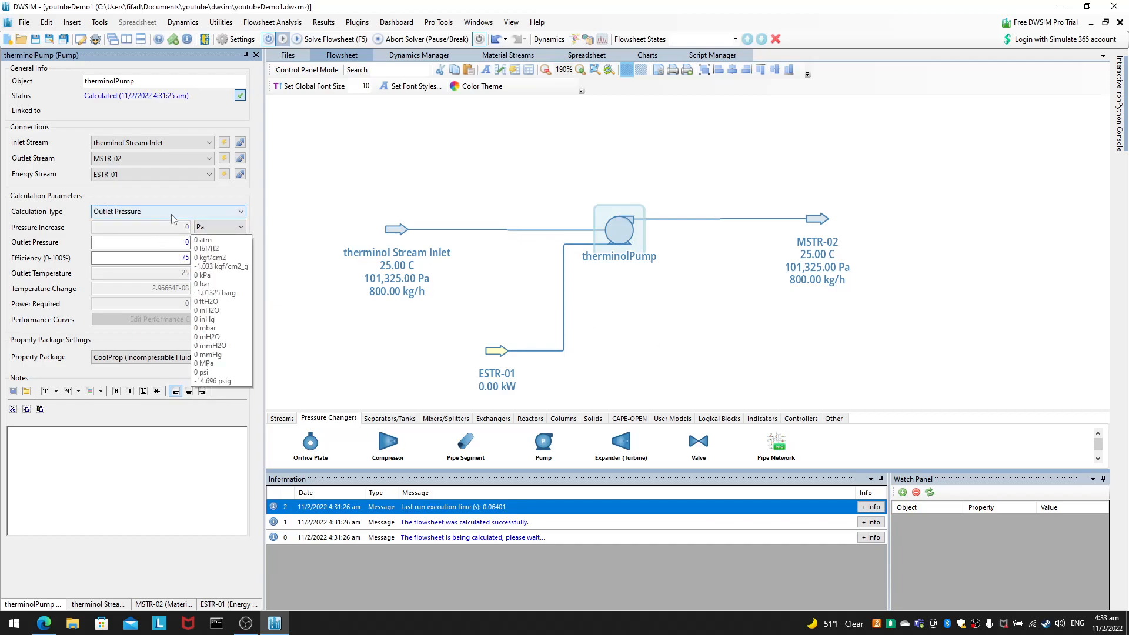
pyautogui.click(177, 211)
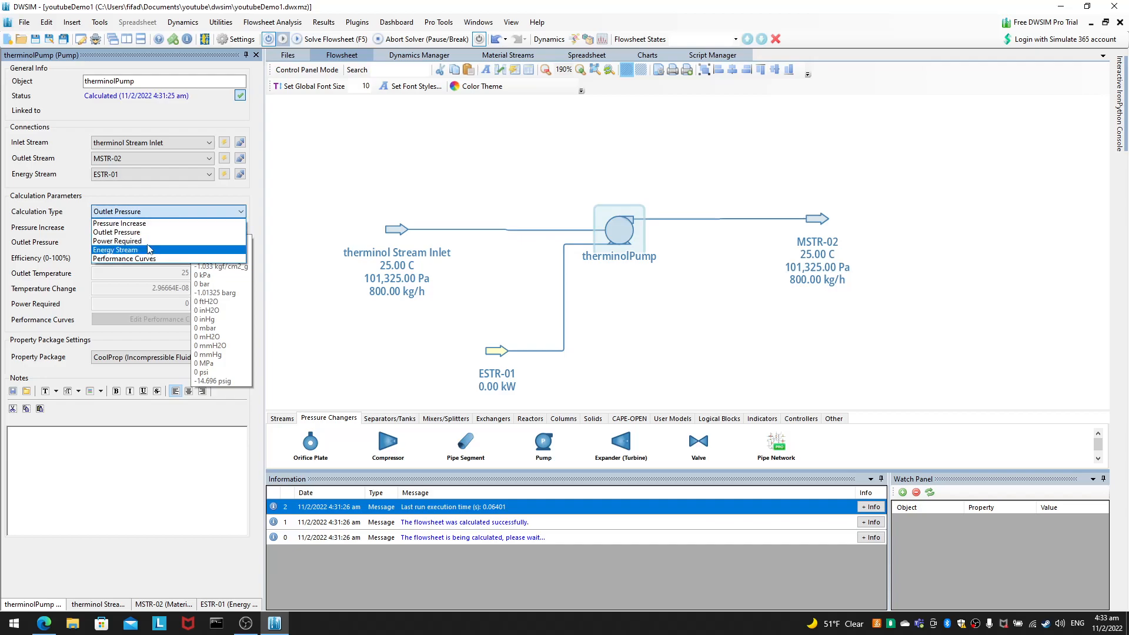
pyautogui.click(170, 212)
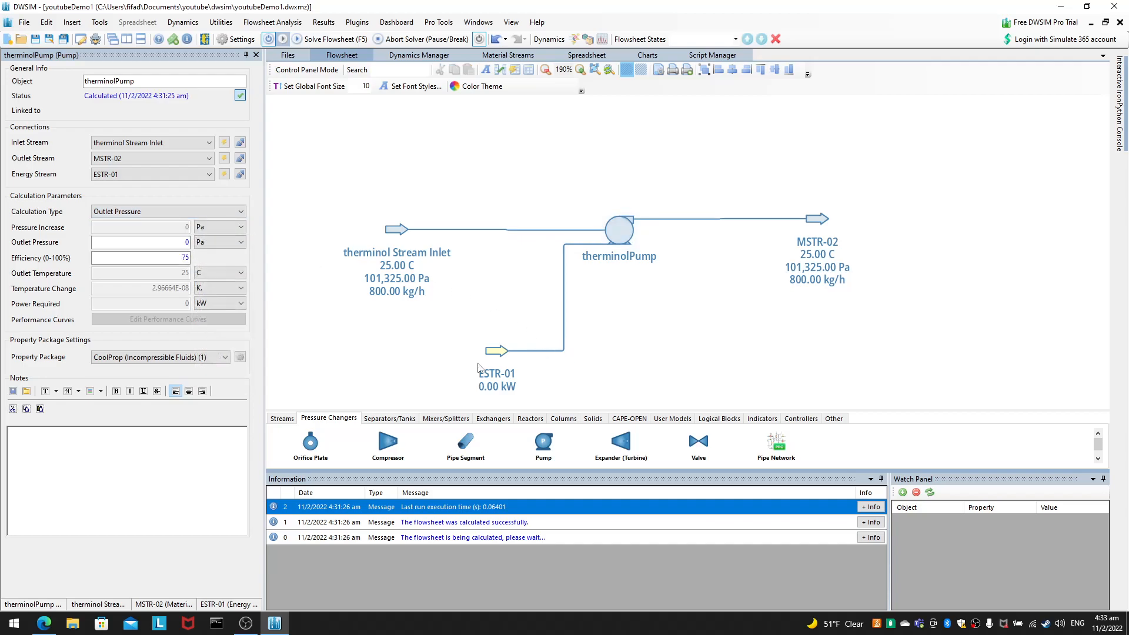
# Step: Compare the Energy Stream and Power Required calculation types of therminolPump with the energy flow setting of ESTR-01
pyautogui.click(500, 358)
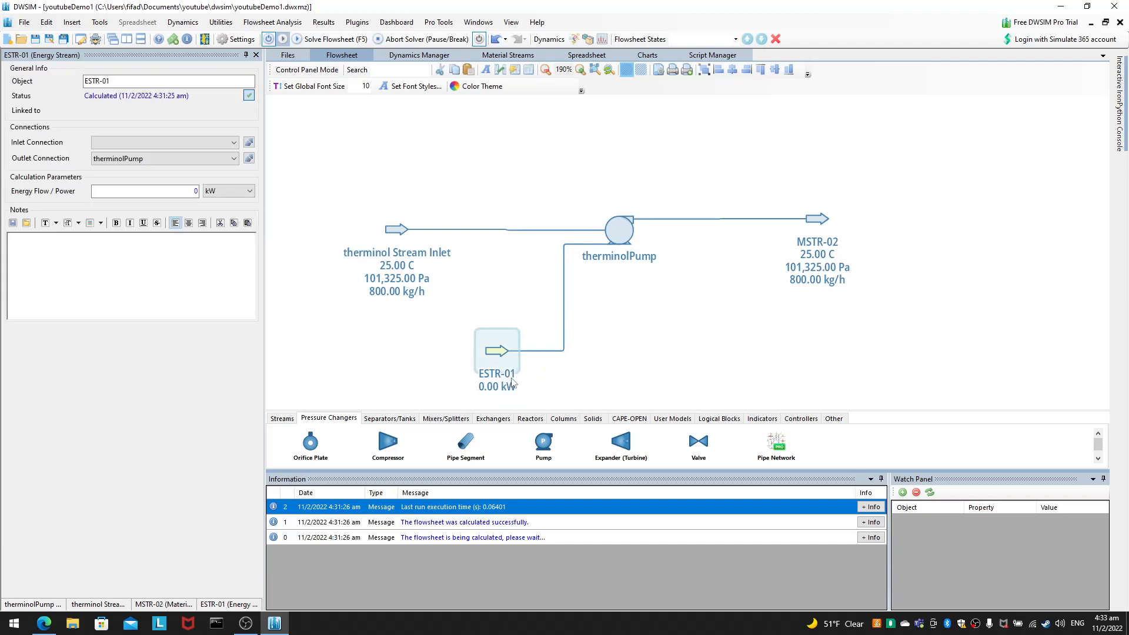
pyautogui.click(618, 244)
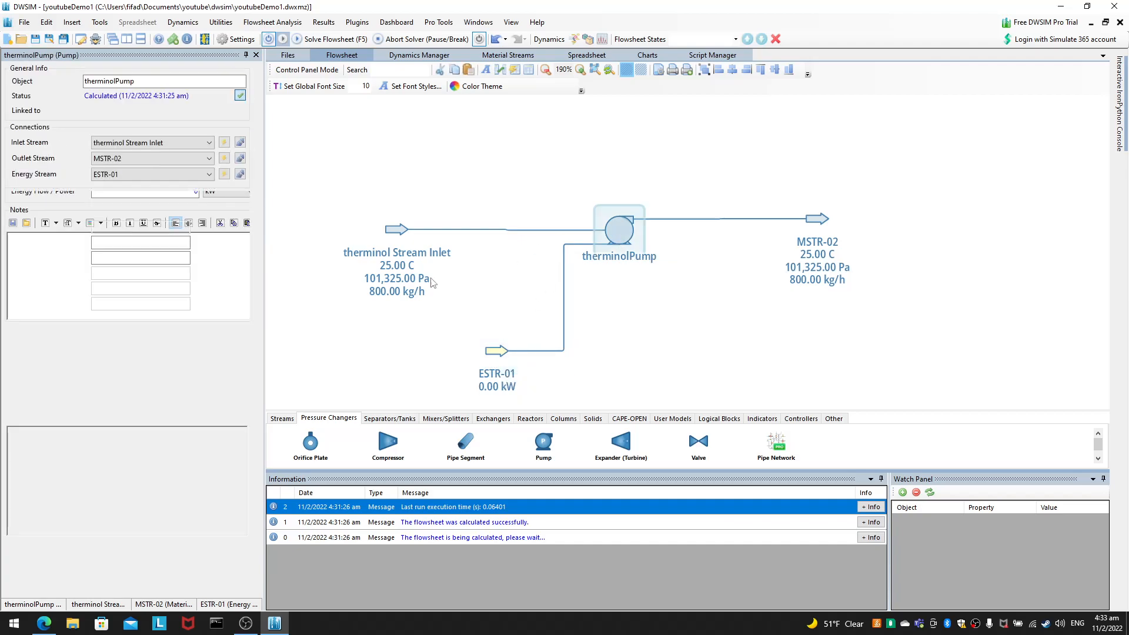
pyautogui.click(168, 212)
pyautogui.click(152, 249)
pyautogui.click(167, 212)
pyautogui.click(118, 241)
pyautogui.click(182, 301)
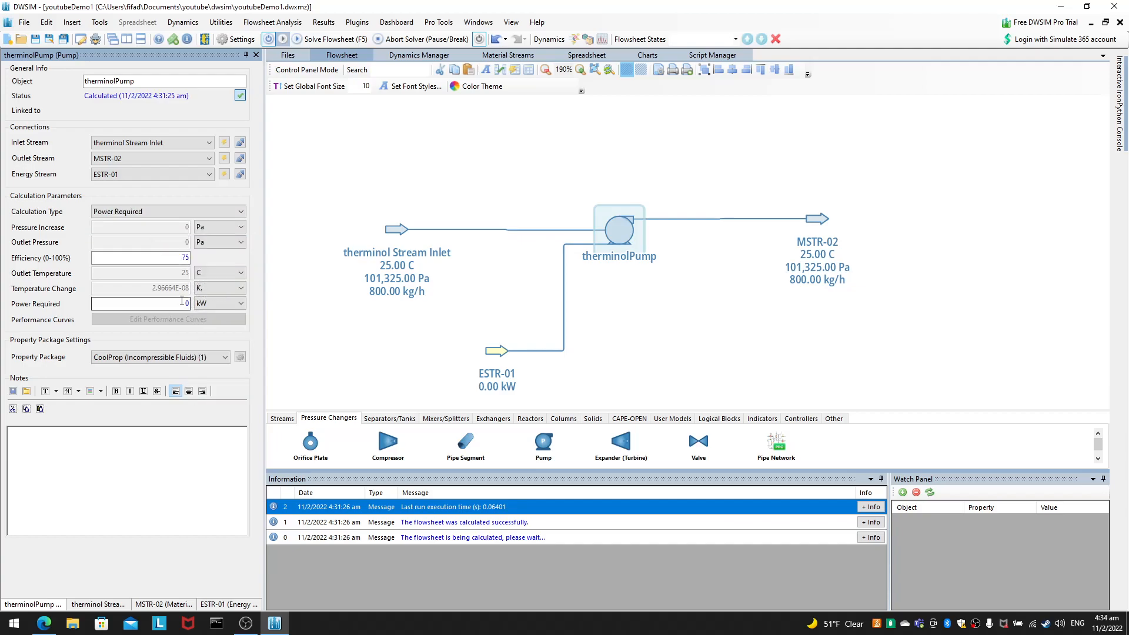
pyautogui.click(496, 350)
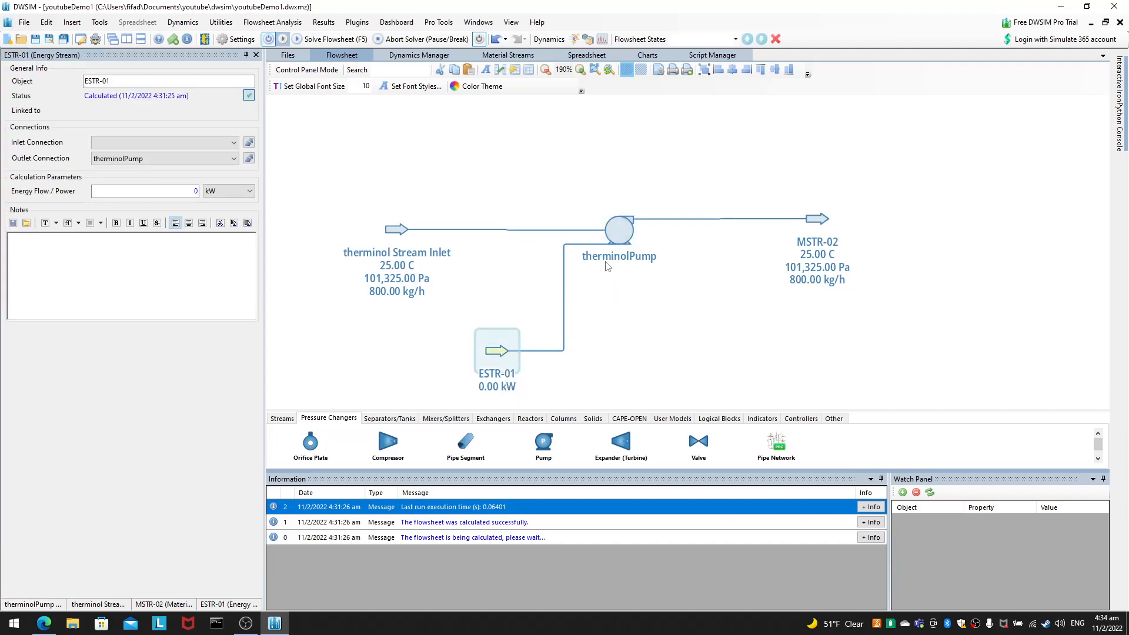
pyautogui.click(612, 242)
pyautogui.click(198, 227)
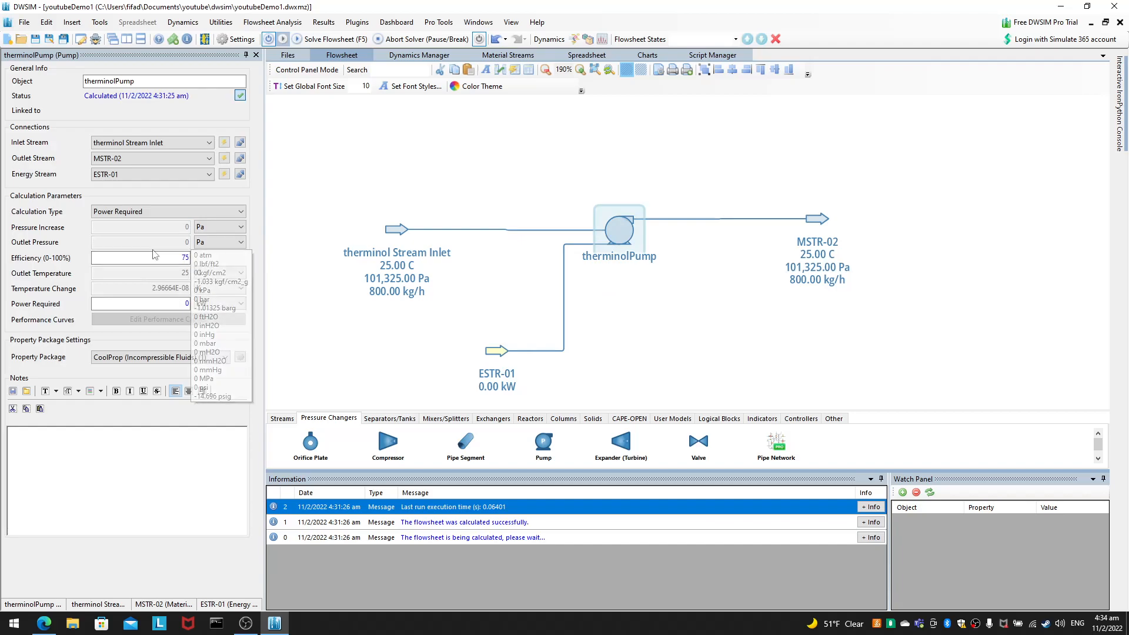
pyautogui.click(202, 227)
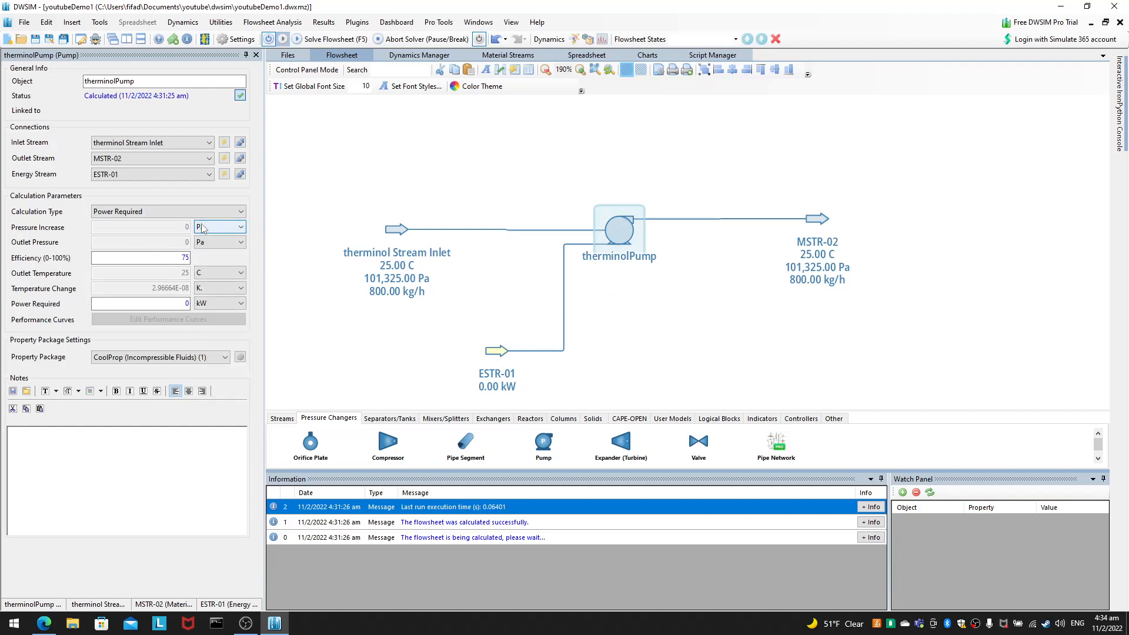
# Step: Set therminolPump's calculation type to Pressure Increase with a value of 500 Pa, solve, and save the flowsheet
pyautogui.click(224, 213)
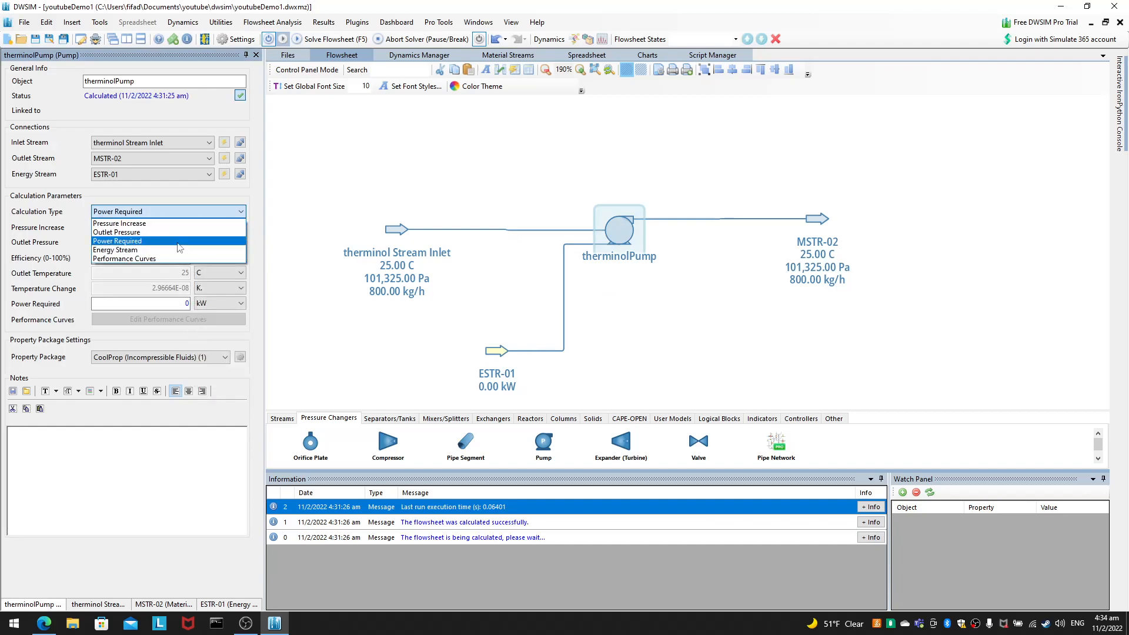
pyautogui.click(185, 224)
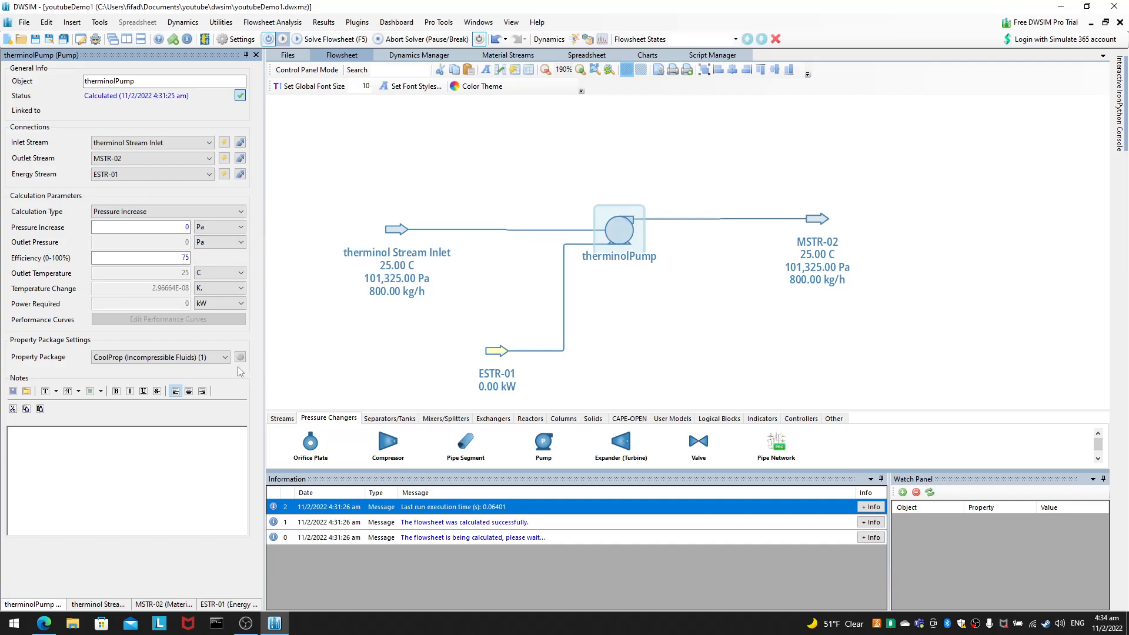
pyautogui.press('Tab')
pyautogui.write('500')
pyautogui.press('Return')
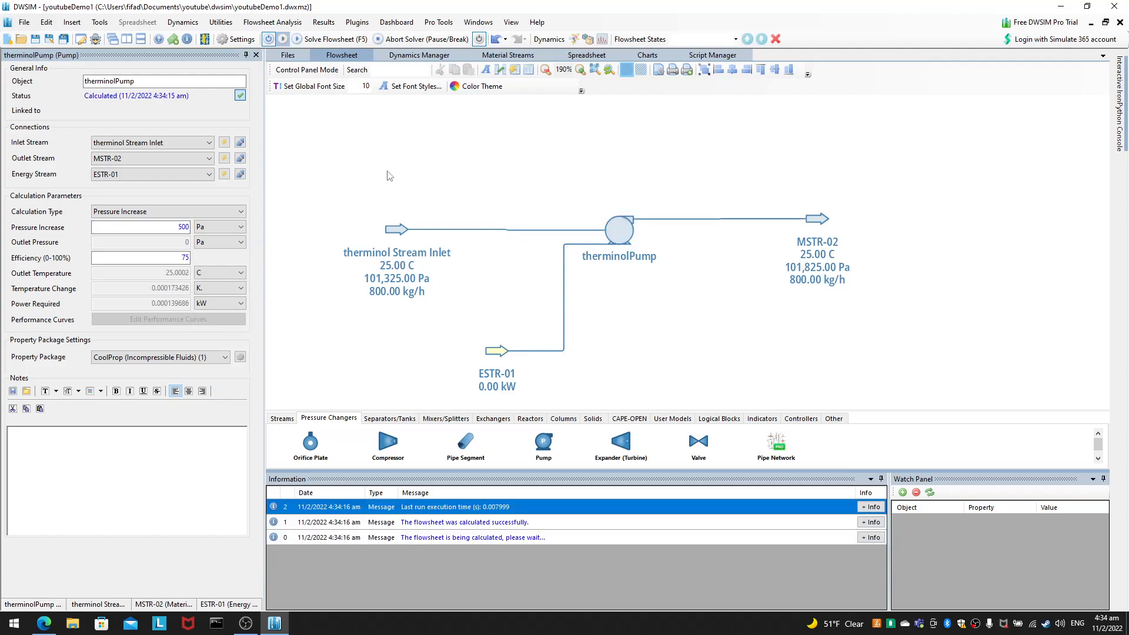
pyautogui.moveTo(393, 178); pyautogui.dragTo(395, 178)
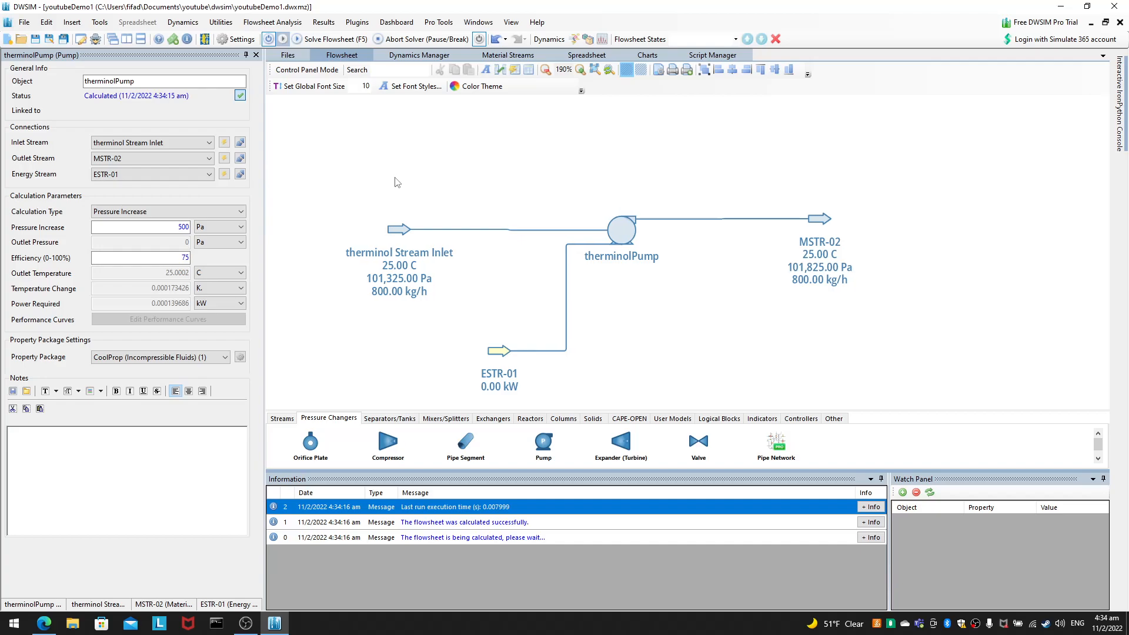
pyautogui.hotkey('ctrl', 's')
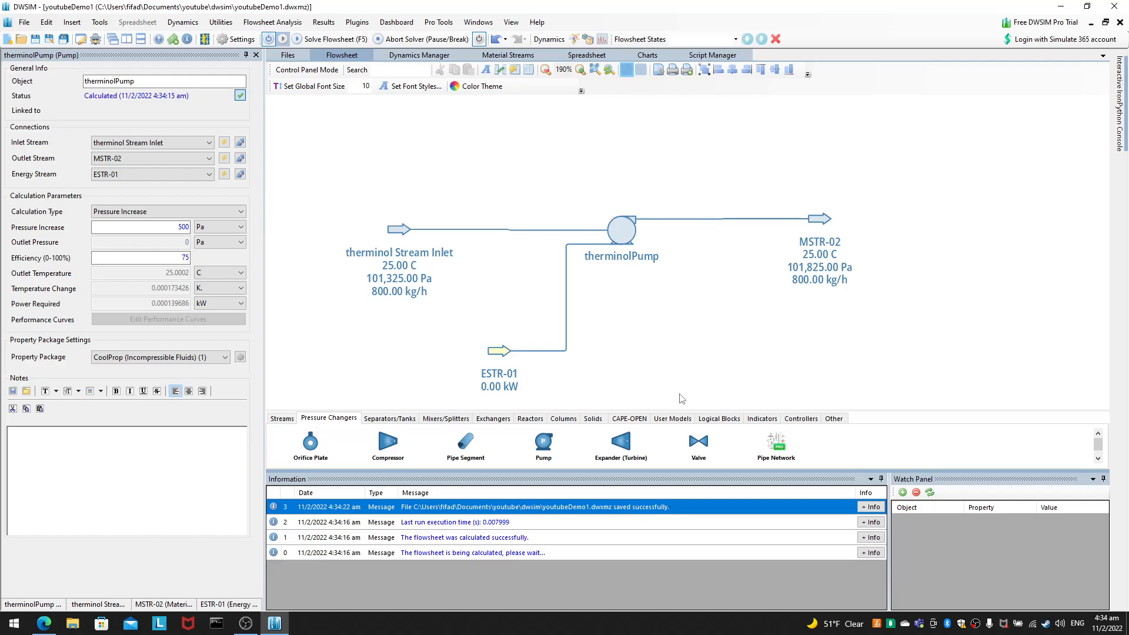
# Step: Reposition the MSTR-02 outlet stream so its connection runs straight from therminolPump, and review the pump's calculated properties
pyautogui.moveTo(787, 356); pyautogui.dragTo(684, 350)
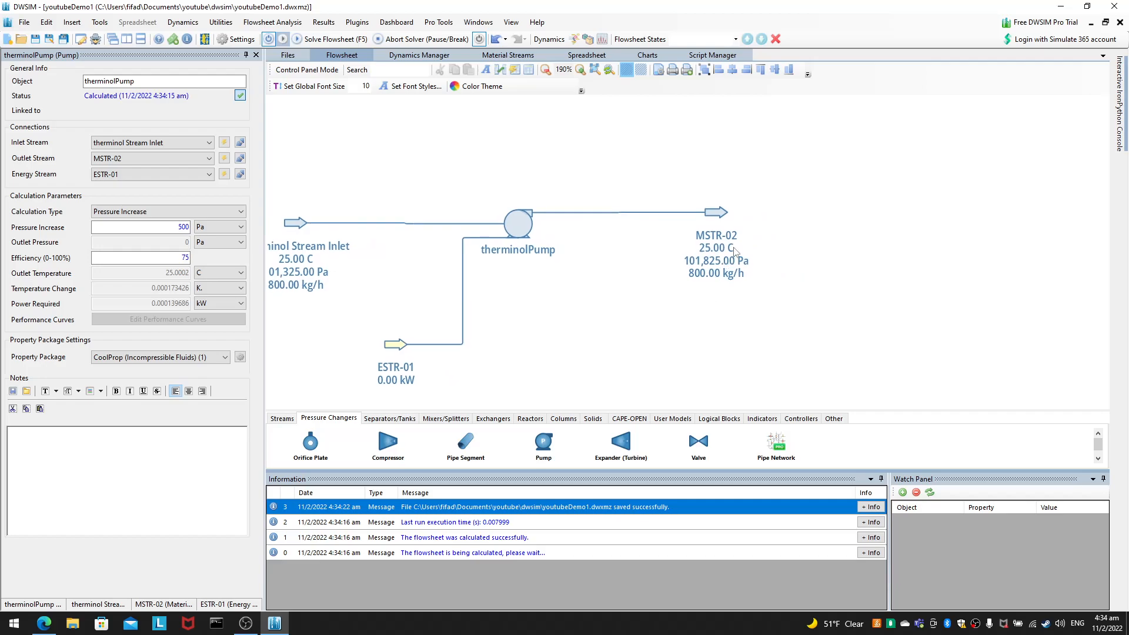
pyautogui.moveTo(707, 210); pyautogui.dragTo(684, 225)
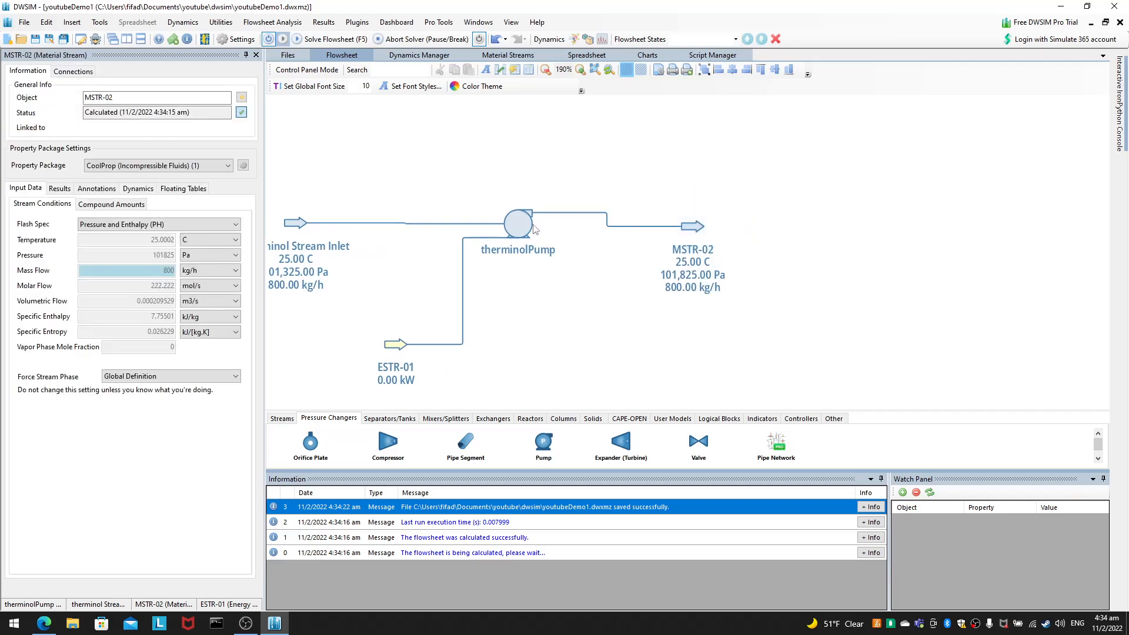
pyautogui.click(539, 235)
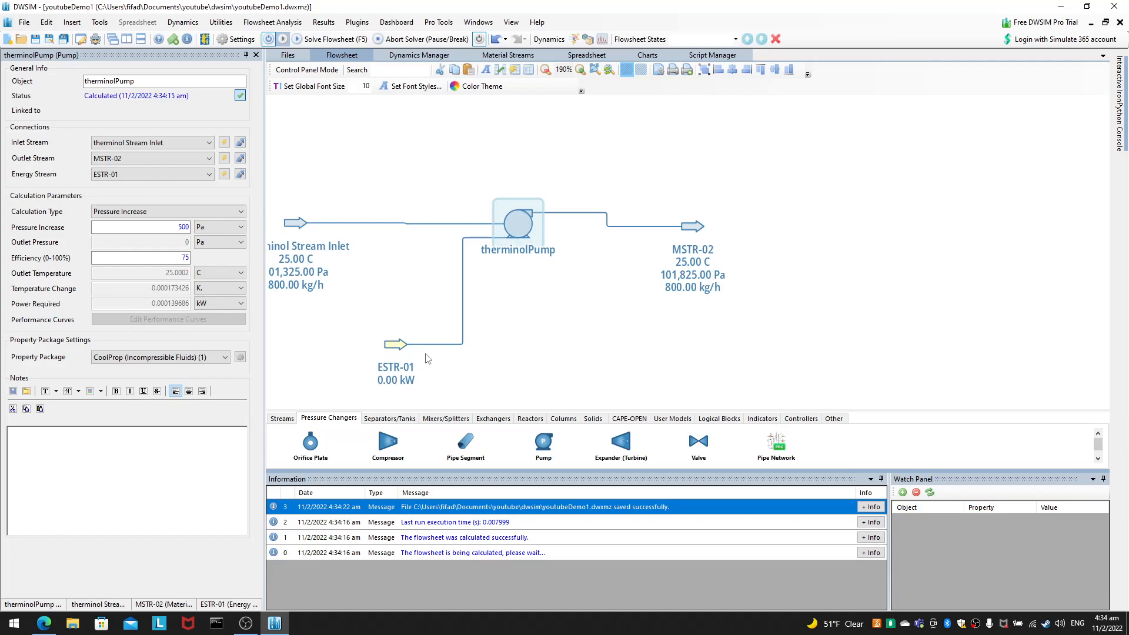
pyautogui.click(249, 628)
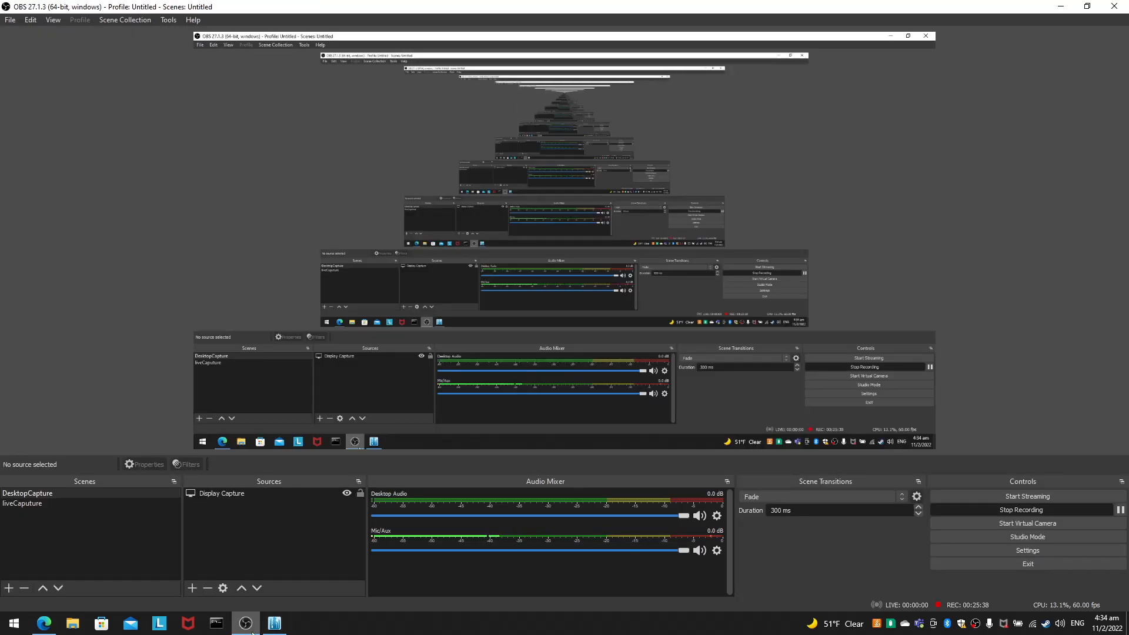
pyautogui.click(252, 632)
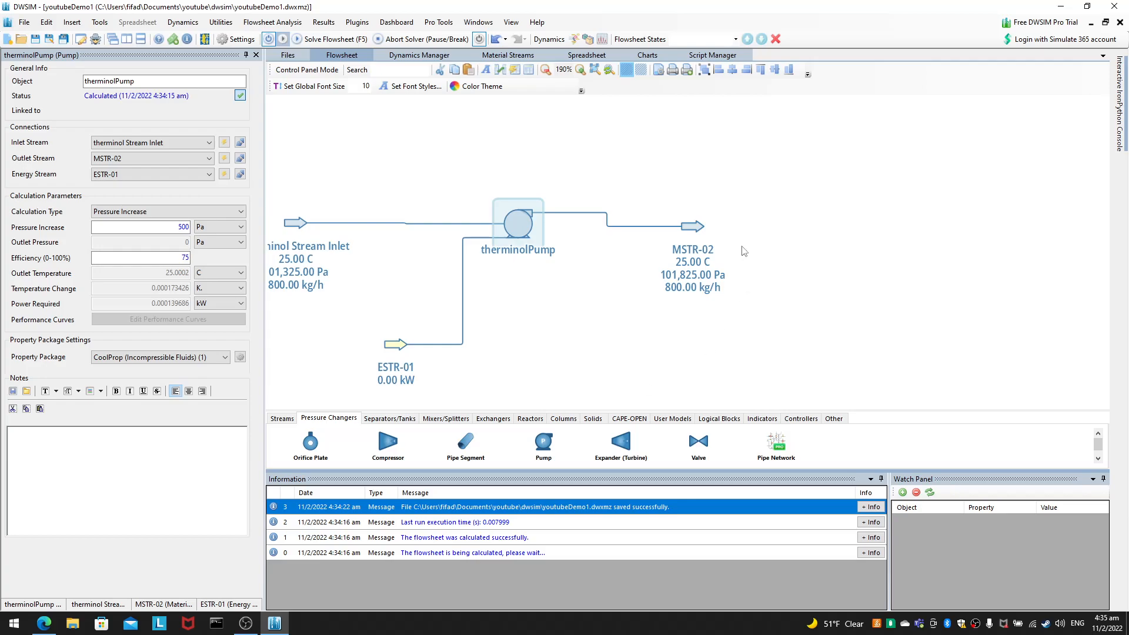
pyautogui.moveTo(694, 227); pyautogui.dragTo(734, 223)
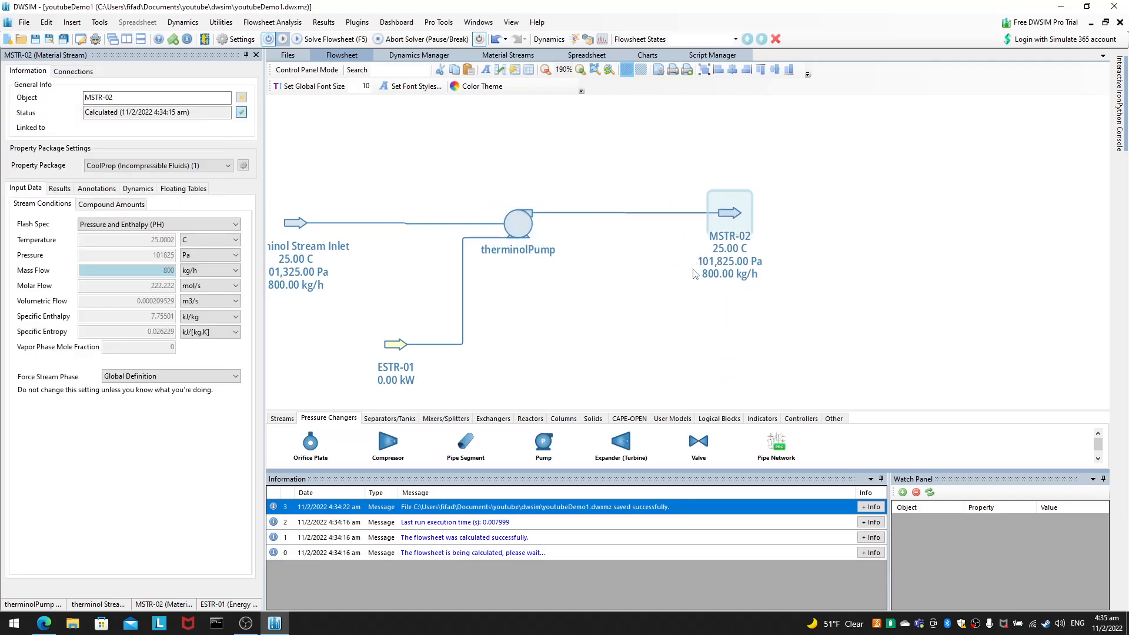